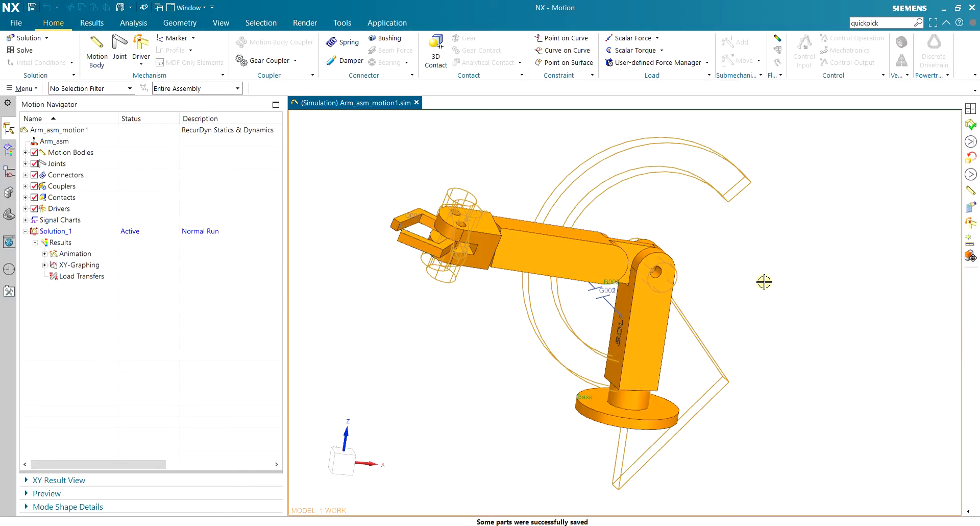
Orbit and zoom the robot arm model to view it from several sides
mouse_move(764, 286)
middle_mouse_down()
mouse_move(678, 275)
mouse_move(768, 292)
mouse_move(741, 286)
middle_mouse_up()
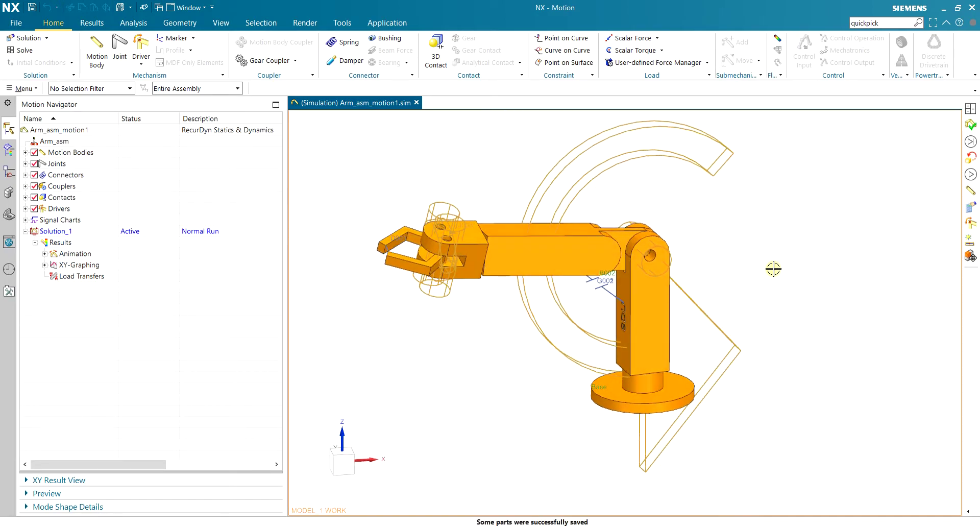
mouse_move(767, 268)
middle_mouse_down()
mouse_move(713, 263)
mouse_move(718, 274)
mouse_move(746, 274)
mouse_move(715, 291)
mouse_move(669, 278)
mouse_move(606, 288)
mouse_move(606, 298)
mouse_move(728, 304)
mouse_move(759, 283)
mouse_move(733, 298)
middle_mouse_up()
key("ctrl+s")
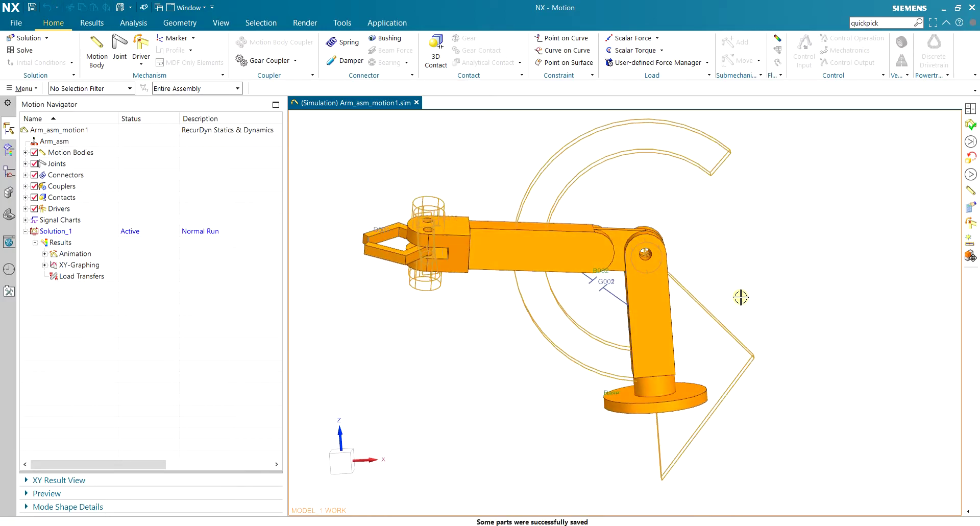
mouse_move(739, 280)
middle_mouse_down()
mouse_move(627, 330)
mouse_move(566, 326)
mouse_move(576, 351)
mouse_move(569, 389)
mouse_move(687, 396)
mouse_move(746, 422)
middle_mouse_up()
key("ctrl+s")
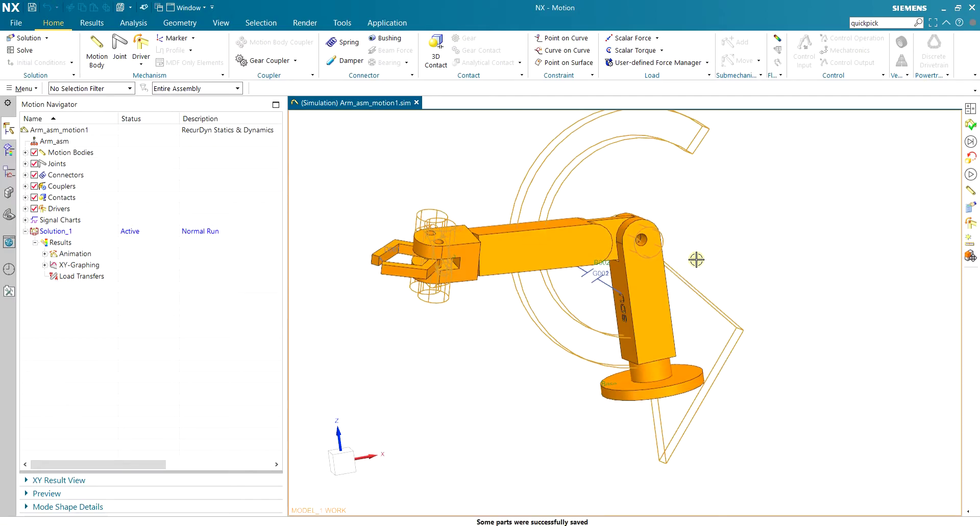
scroll(703, 261, "up", 1)
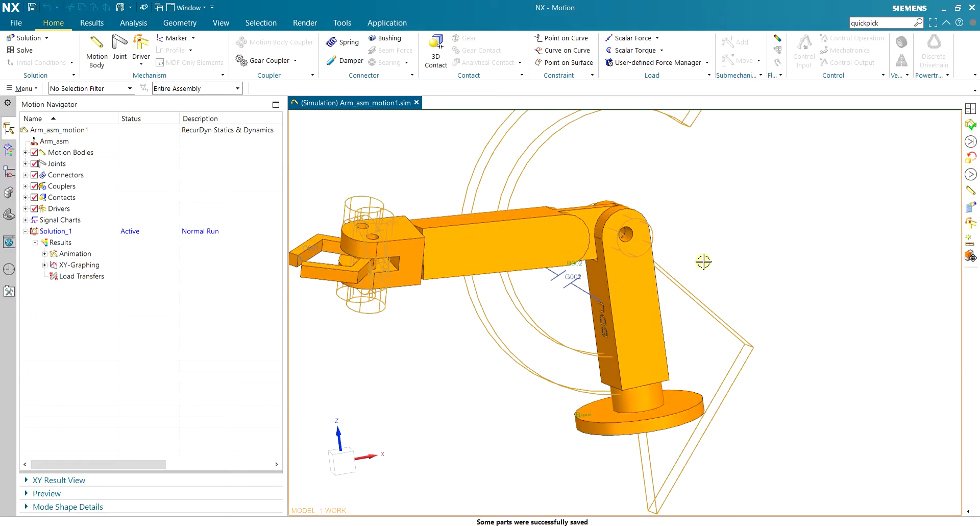
scroll(703, 261, "down", 1)
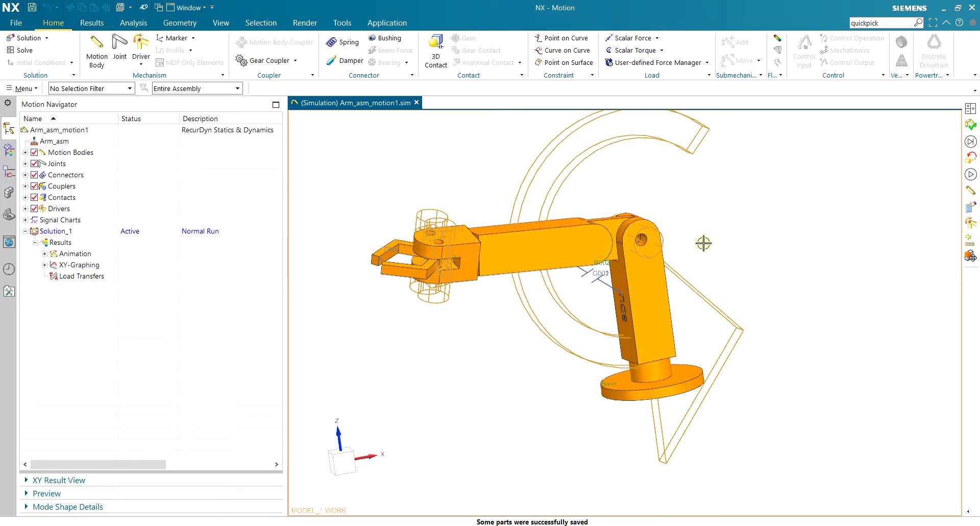
mouse_move(703, 243)
middle_mouse_down()
mouse_move(638, 288)
mouse_move(654, 289)
middle_mouse_up()
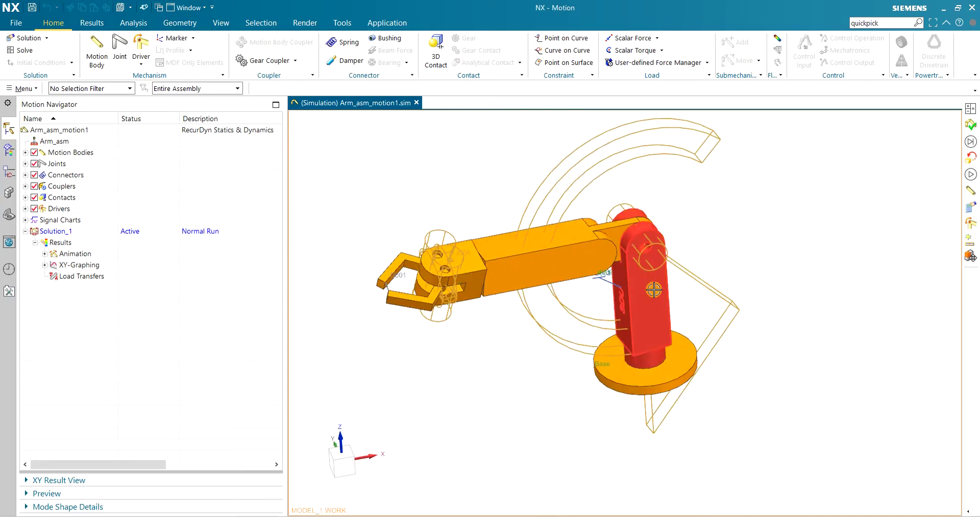
scroll(654, 290, "up", 2)
scroll(654, 290, "down", 1)
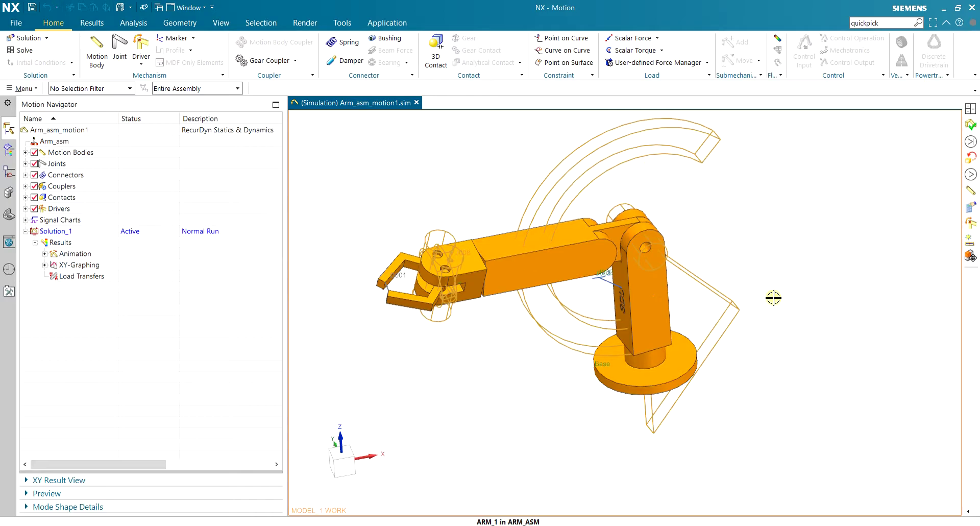
Pick the upright ARM_1 link as a flexible body, then cancel after the unsupported-contacts alert
key("ctrl+s")
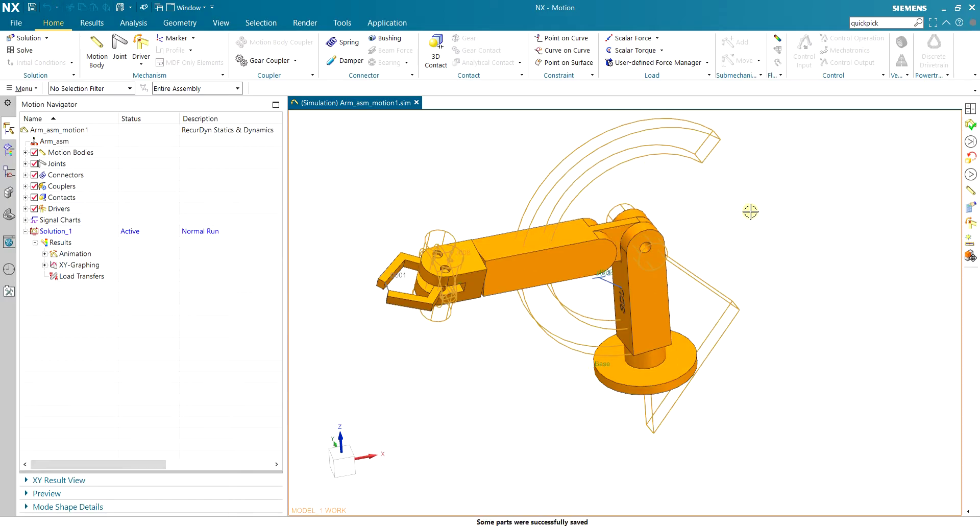
mouse_move(601, 293)
middle_mouse_down()
mouse_move(554, 285)
mouse_move(587, 273)
middle_mouse_up()
scroll(655, 236, "up", 2)
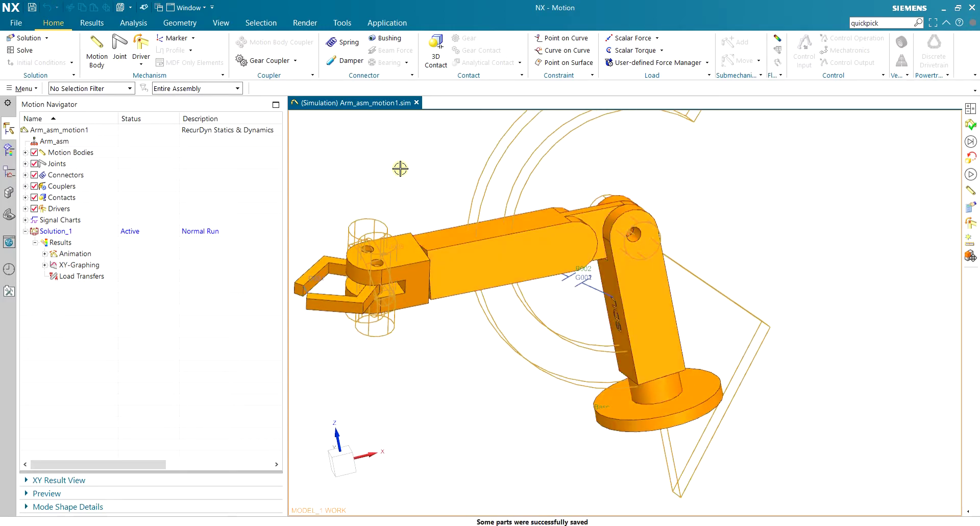
middle_click_drag(643, 205, 664, 176)
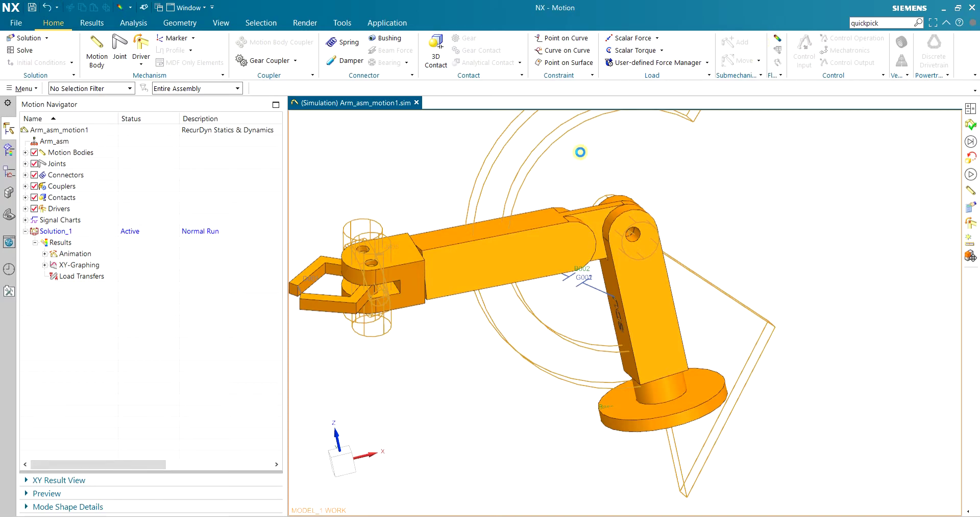
left_click(651, 306)
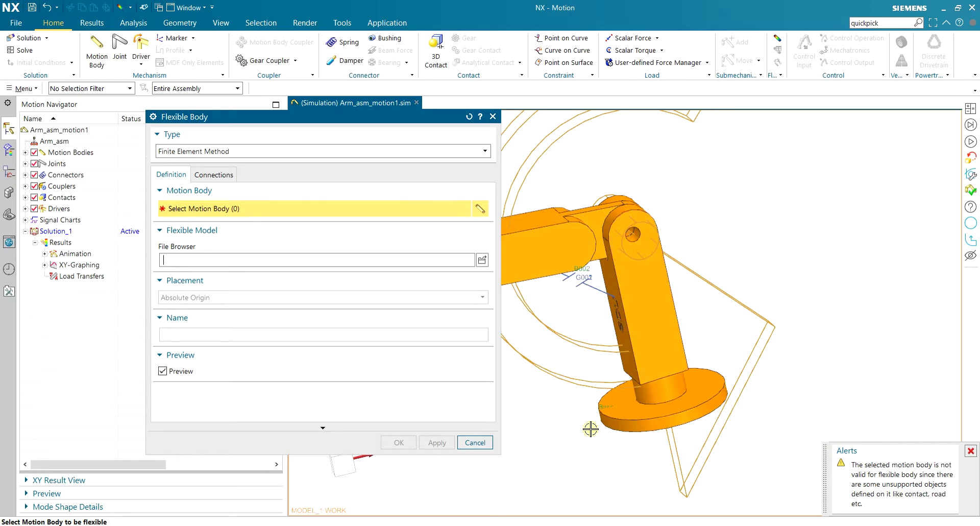
left_click(474, 442)
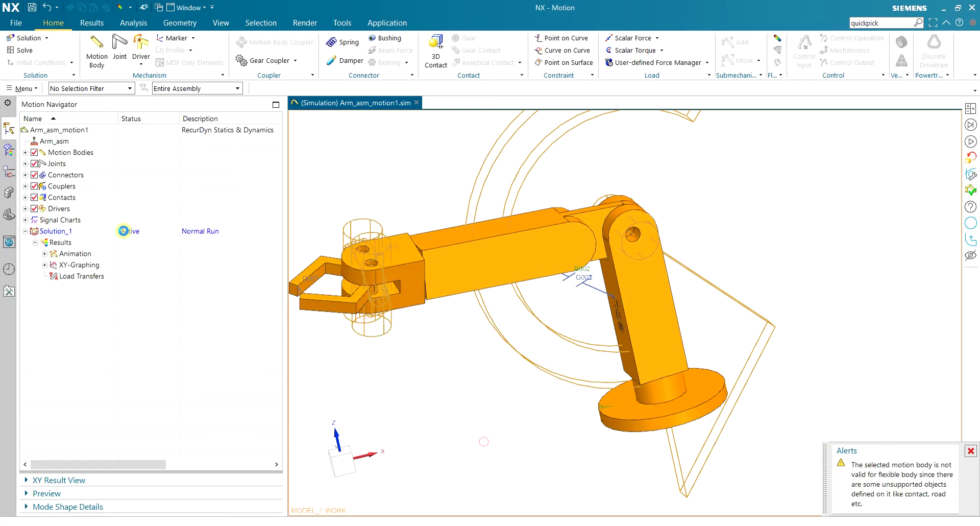
mouse_move(555, 288)
middle_mouse_down()
mouse_move(590, 277)
mouse_move(586, 298)
middle_mouse_up()
scroll(585, 298, "up", 2)
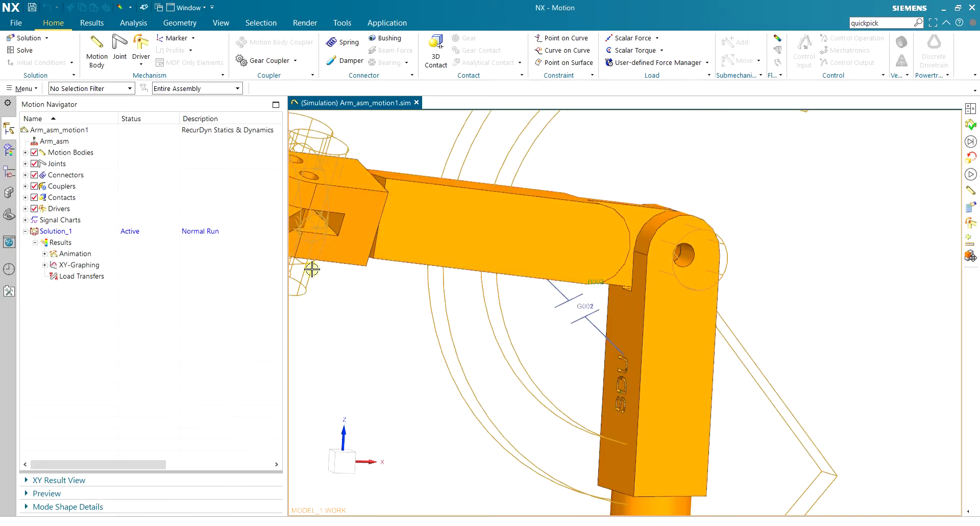
scroll(565, 276, "down", 3)
scroll(565, 278, "up", 2)
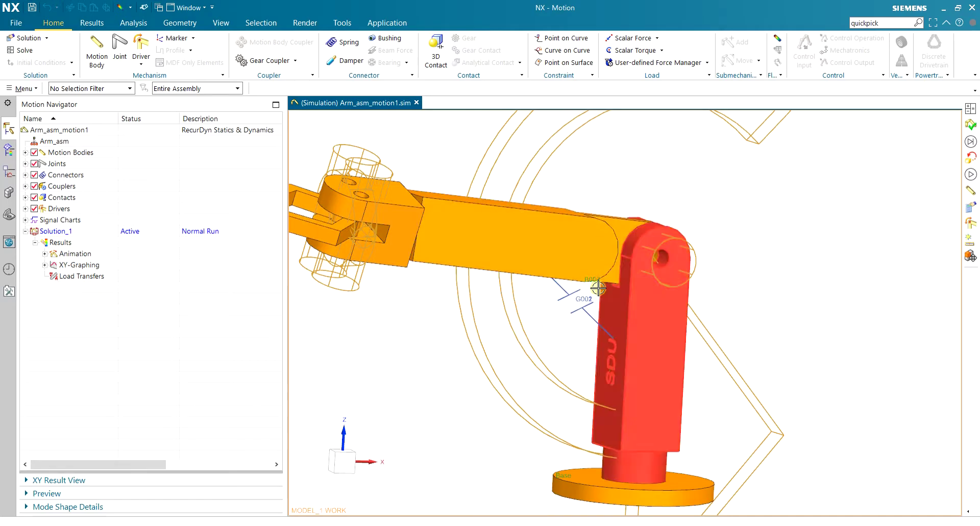
mouse_move(562, 295)
middle_mouse_down()
mouse_move(568, 272)
mouse_move(566, 288)
middle_mouse_up()
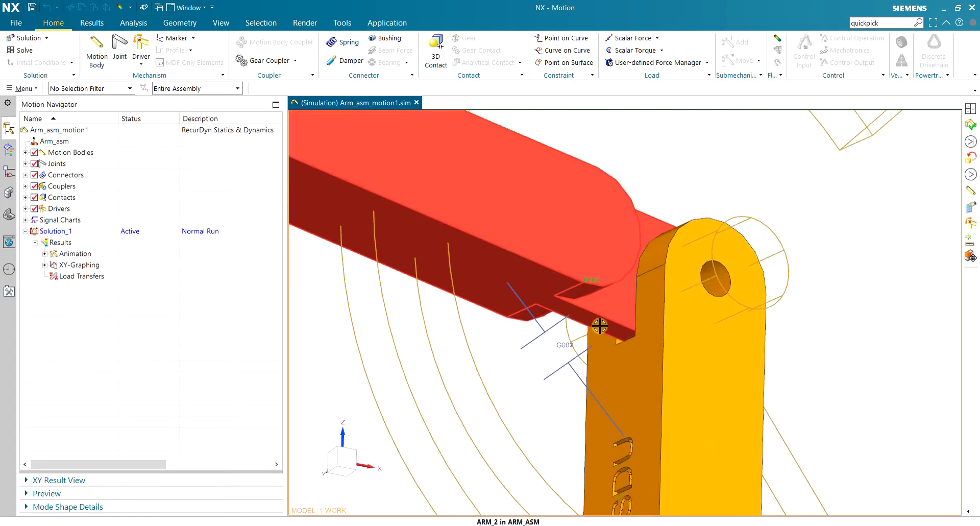
scroll(533, 351, "down", 2)
scroll(519, 368, "down", 2)
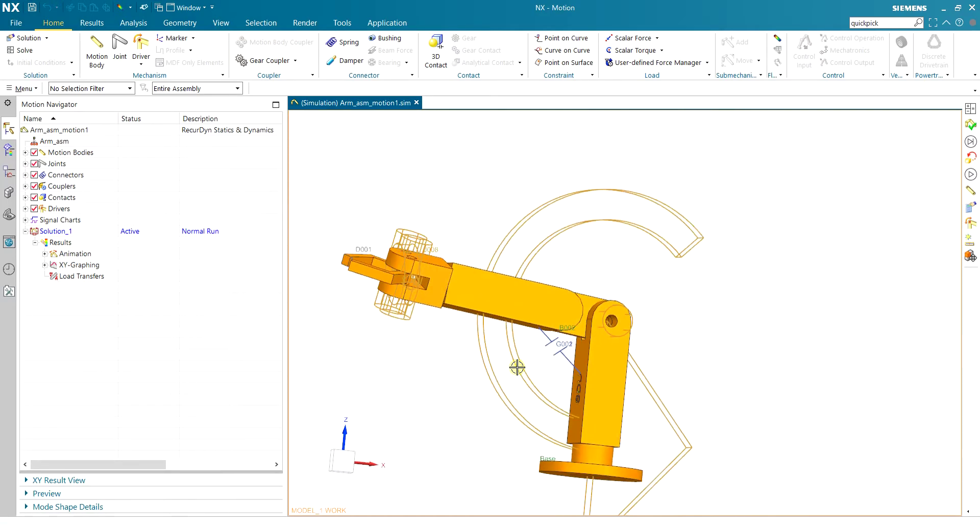
middle_click_drag(527, 367, 526, 383)
scroll(554, 345, "up", 2)
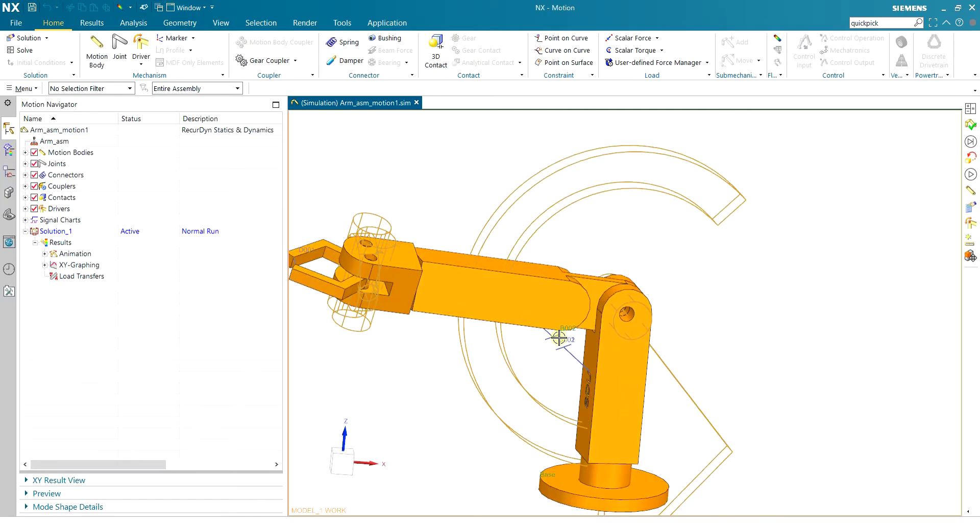
scroll(559, 338, "up", 1)
mouse_move(547, 341)
middle_mouse_down()
mouse_move(577, 326)
mouse_move(573, 334)
middle_mouse_up()
scroll(508, 330, "up", 2)
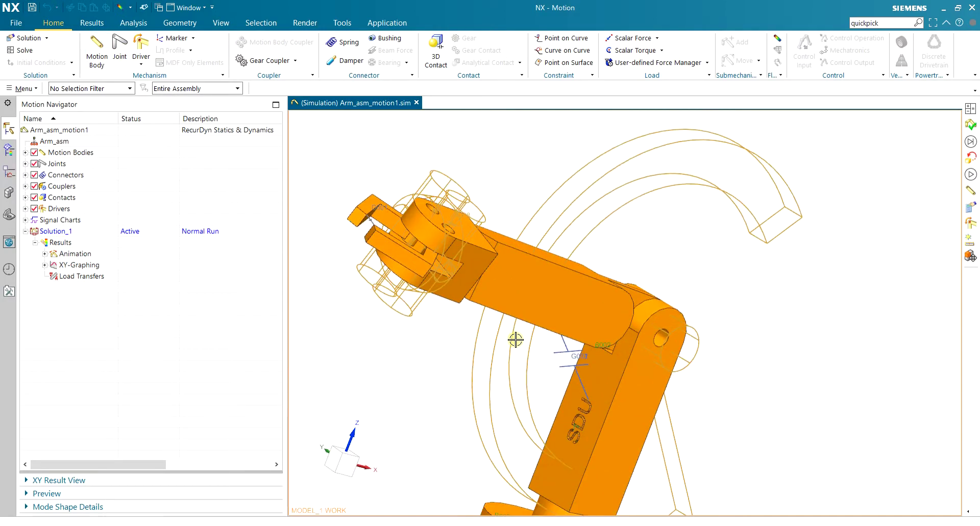
middle_click_drag(514, 338, 502, 319)
scroll(593, 375, "up", 2)
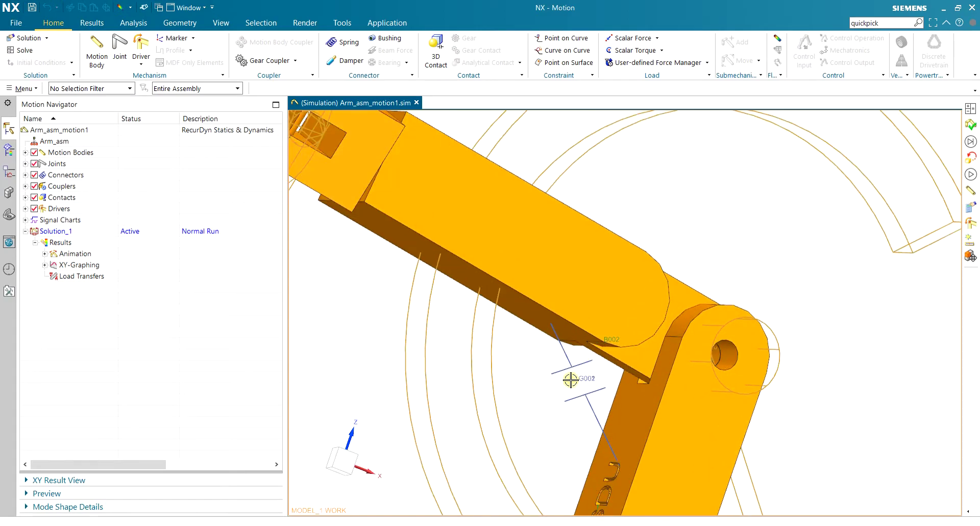
mouse_move(570, 380)
middle_mouse_down()
mouse_move(558, 365)
mouse_move(634, 350)
mouse_move(579, 361)
mouse_move(560, 377)
middle_mouse_up()
scroll(561, 372, "down", 3)
scroll(567, 362, "up", 3)
scroll(587, 332, "down", 3)
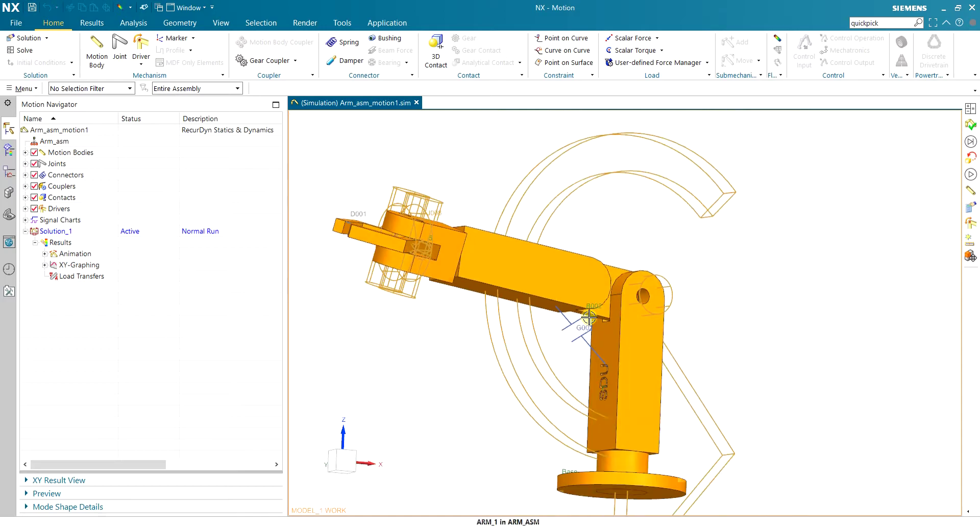
scroll(587, 332, "up", 3)
scroll(587, 333, "up", 1)
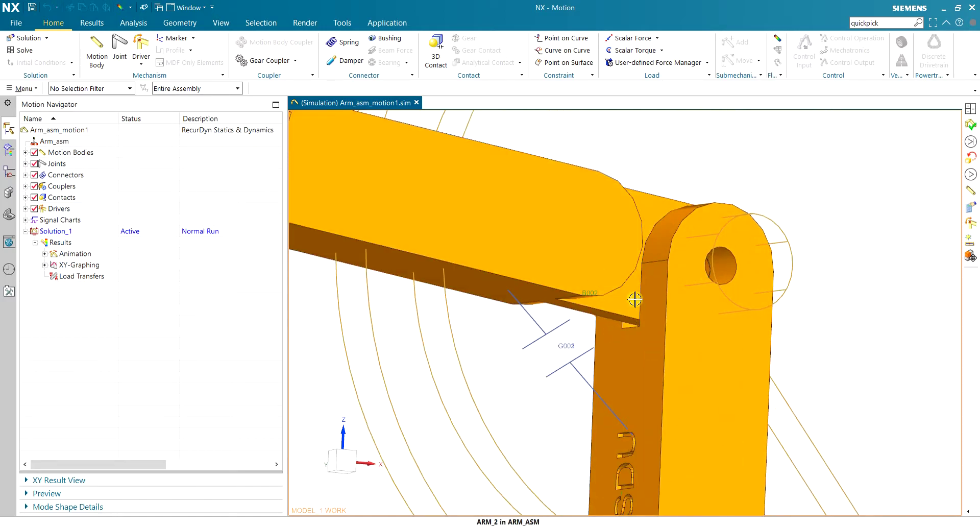
scroll(621, 324, "up", 3)
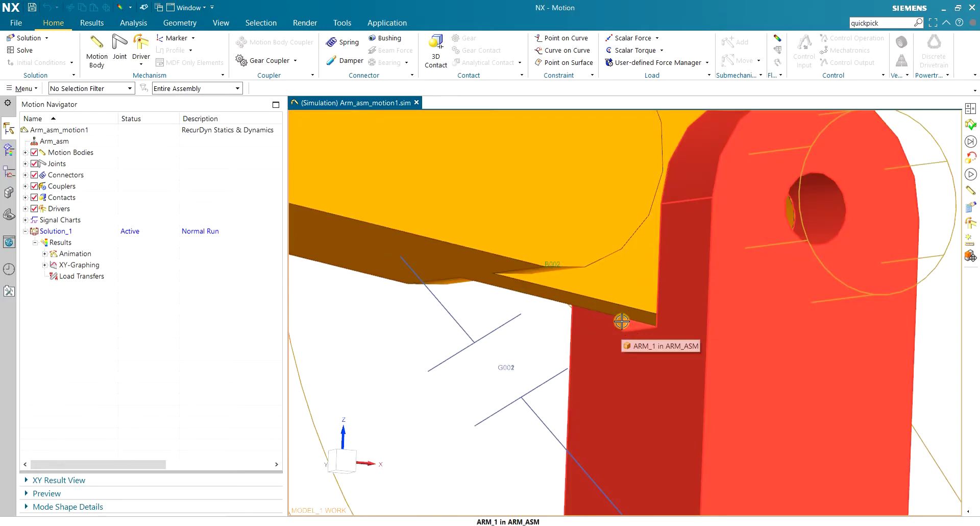
scroll(605, 323, "down", 2)
scroll(582, 304, "down", 1)
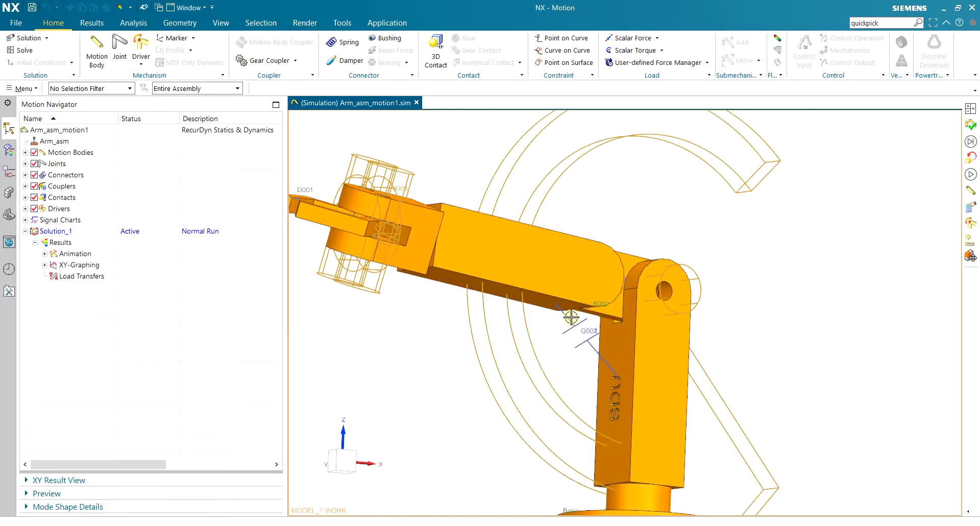
left_click(193, 37)
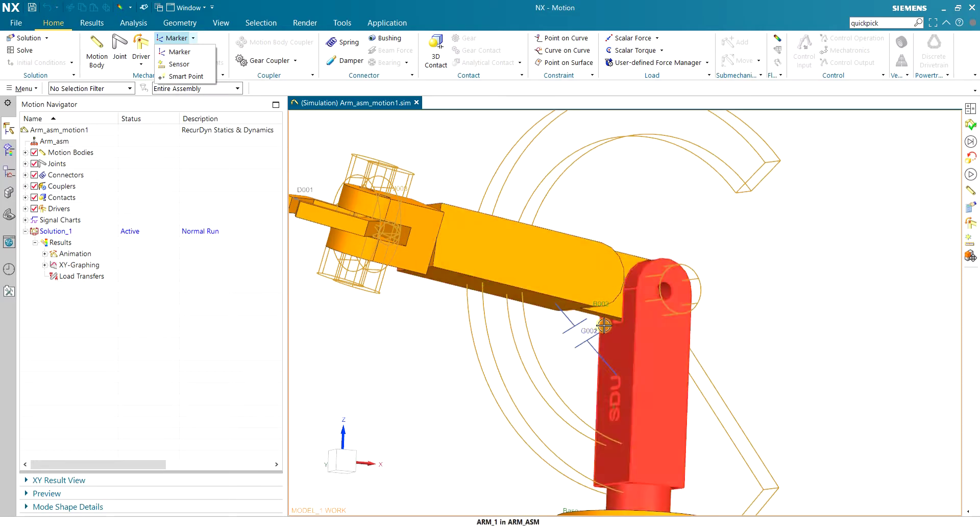
left_click(77, 219)
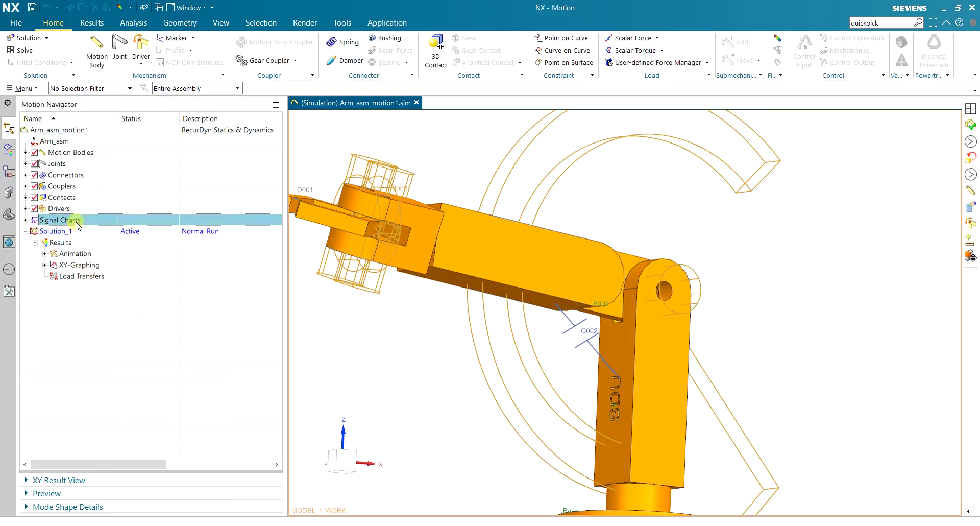
right_click(384, 345)
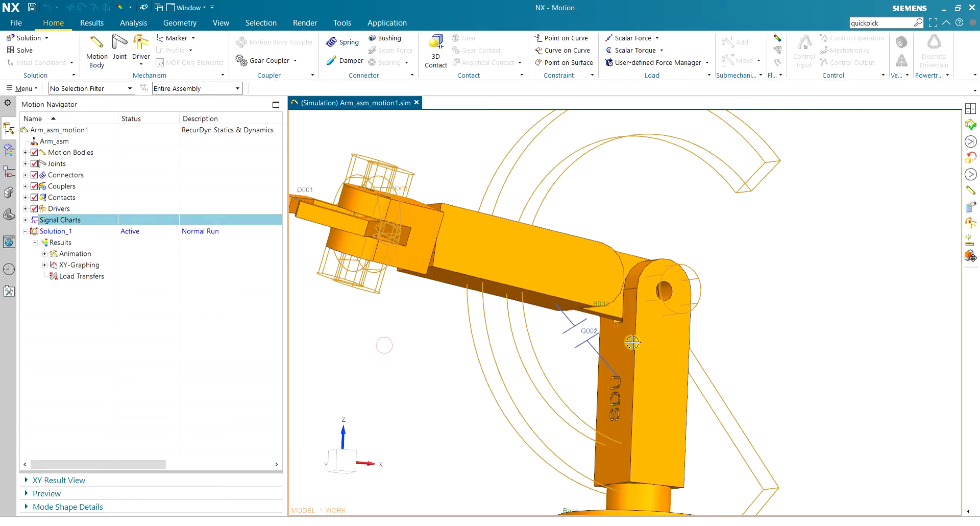
left_click(25, 197)
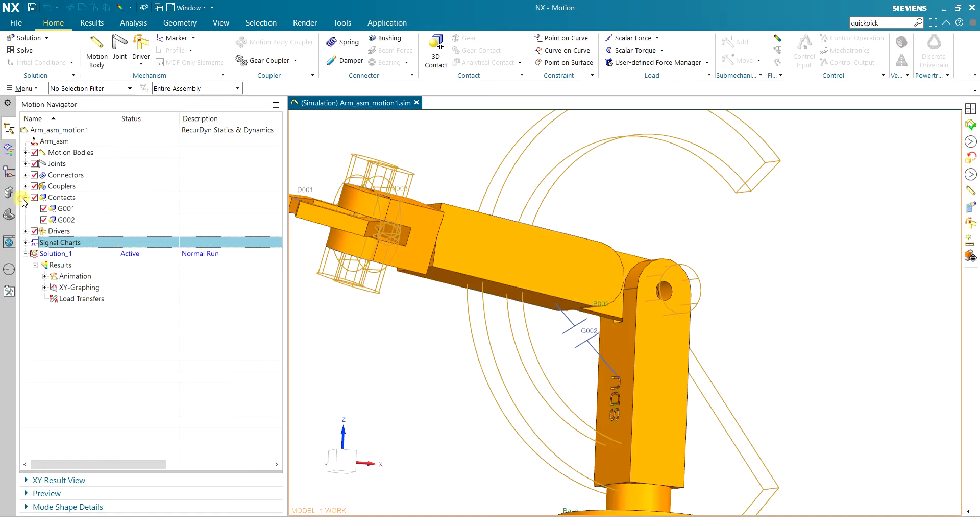
left_click(64, 209)
left_click(64, 220, "ctrl")
right_click(65, 221)
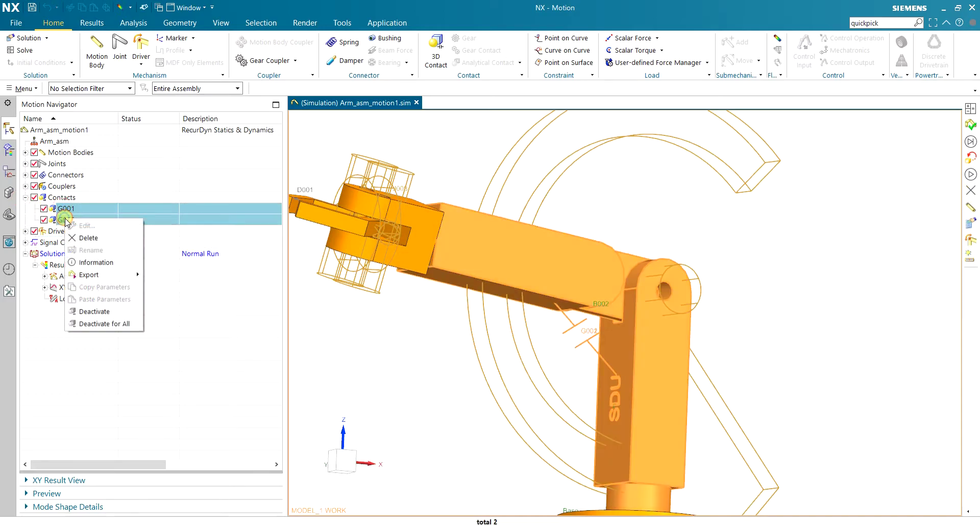
left_click(113, 321)
left_click(464, 378)
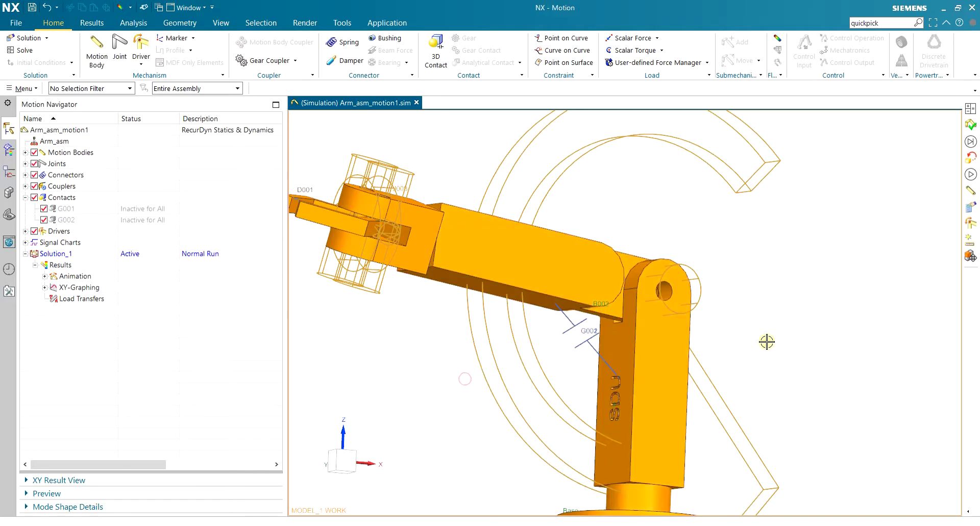
middle_click_drag(427, 317, 457, 304)
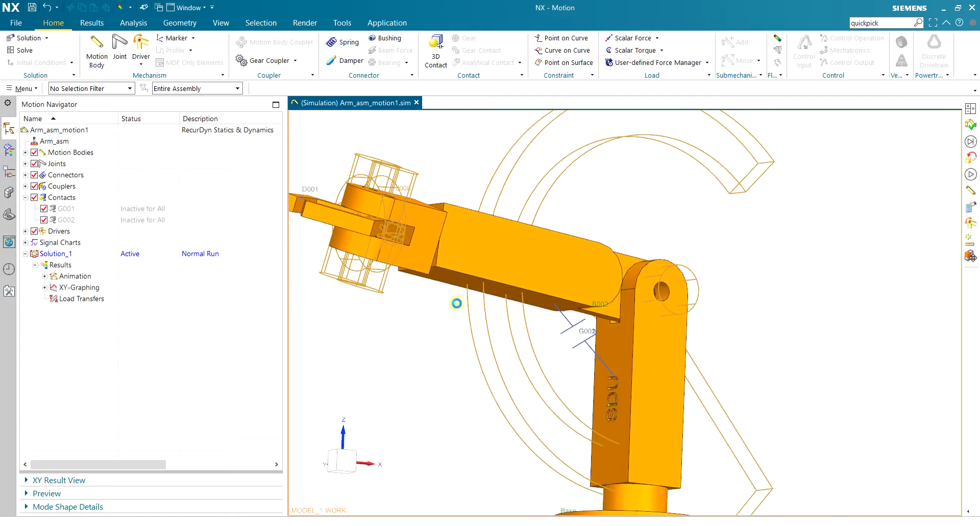
left_click(777, 45)
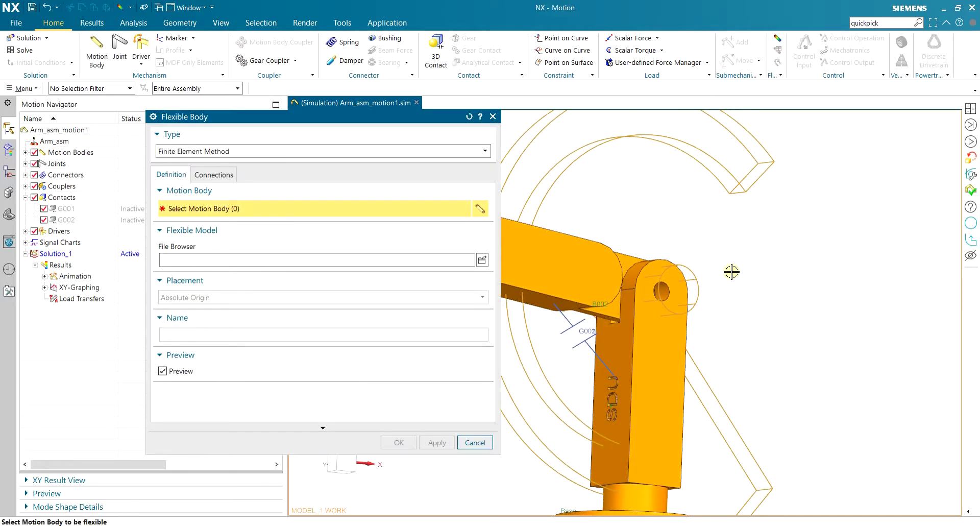
left_click(662, 349)
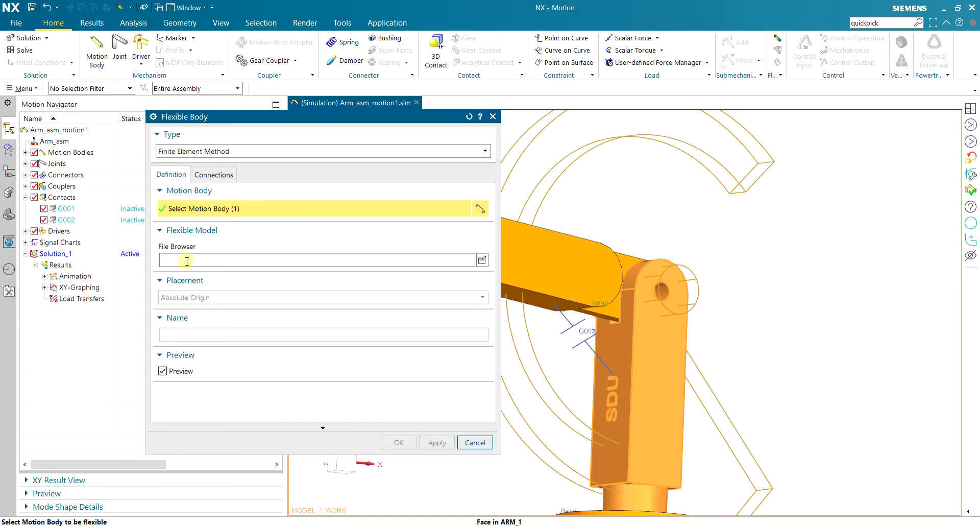
left_click(187, 260)
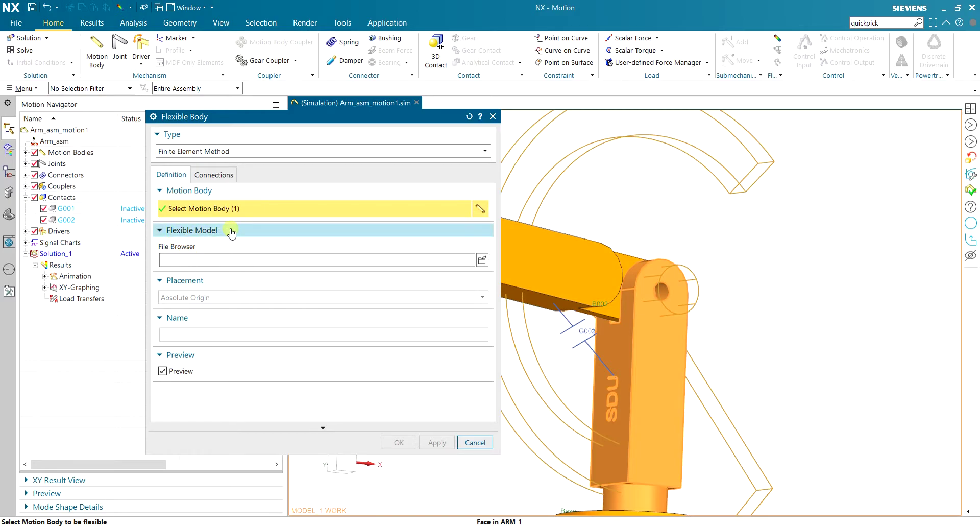
scroll(630, 324, "up", 5)
scroll(627, 326, "down", 4)
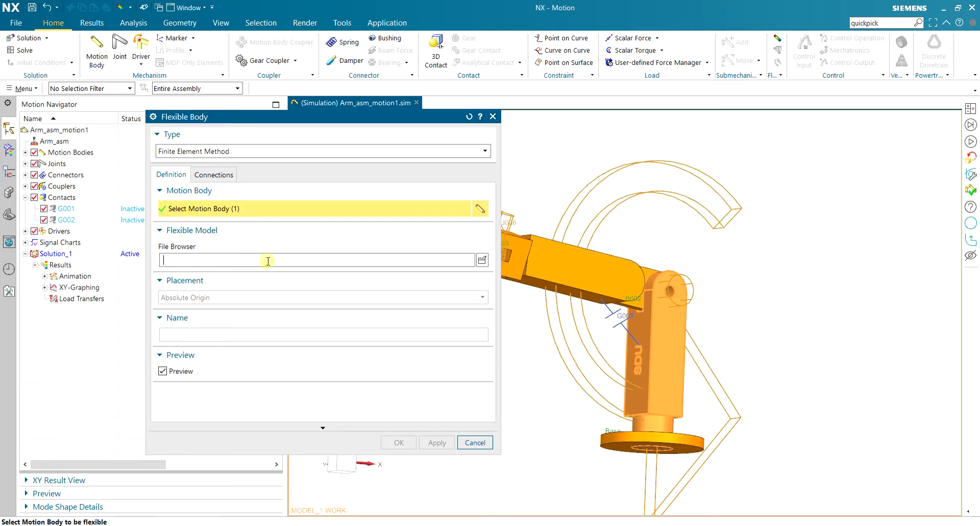
scroll(623, 332, "down", 2)
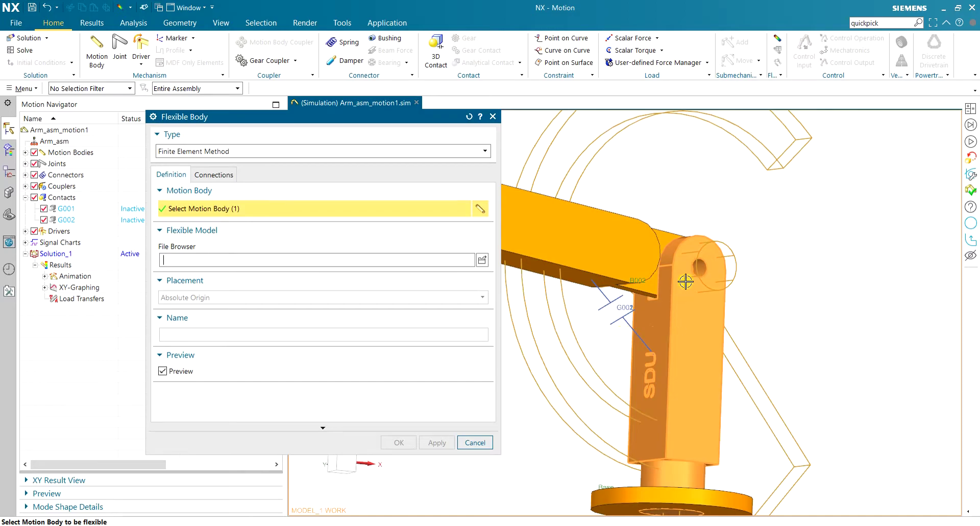
mouse_move(804, 346)
middle_mouse_down()
mouse_move(776, 342)
mouse_move(776, 352)
middle_mouse_up()
scroll(776, 352, "up", 3)
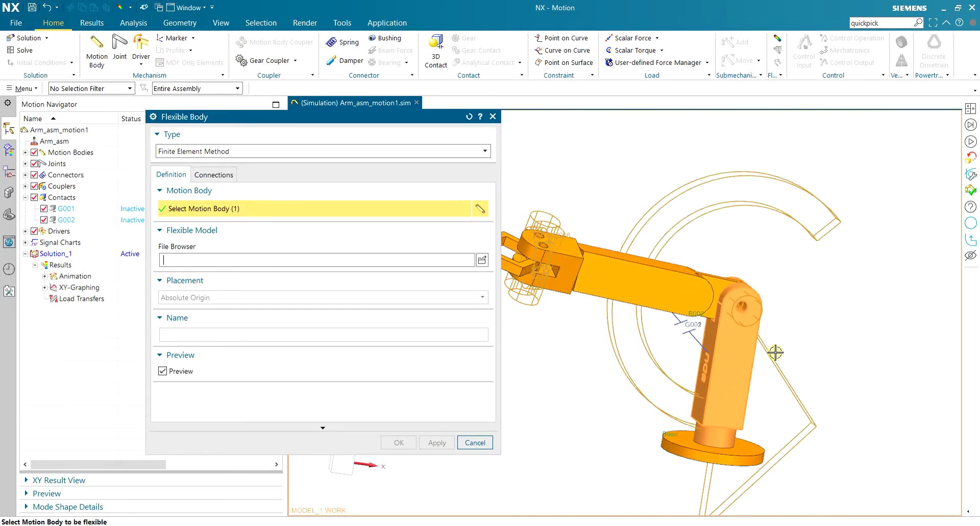
scroll(771, 355, "down", 2)
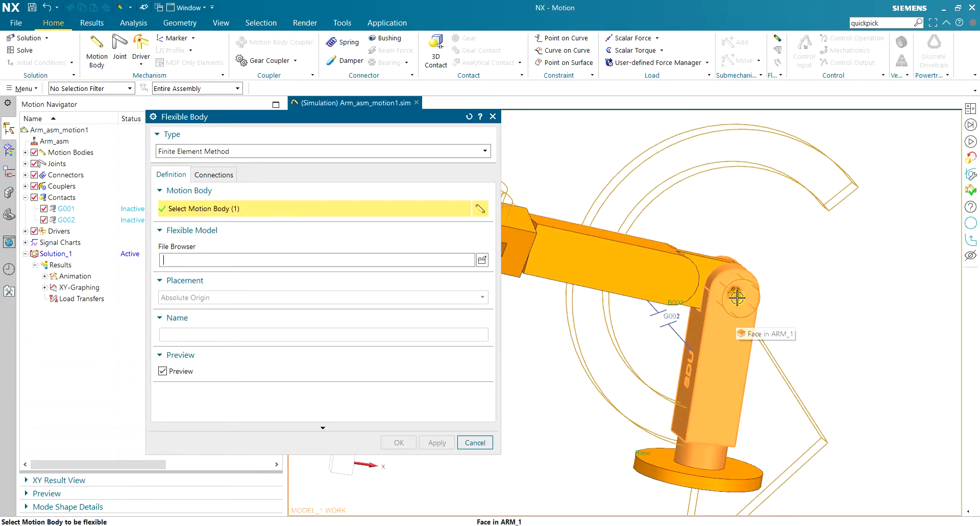
mouse_move(730, 417)
middle_mouse_down()
mouse_move(705, 376)
mouse_move(711, 372)
middle_mouse_up()
scroll(715, 387, "down", 2)
scroll(718, 403, "up", 2)
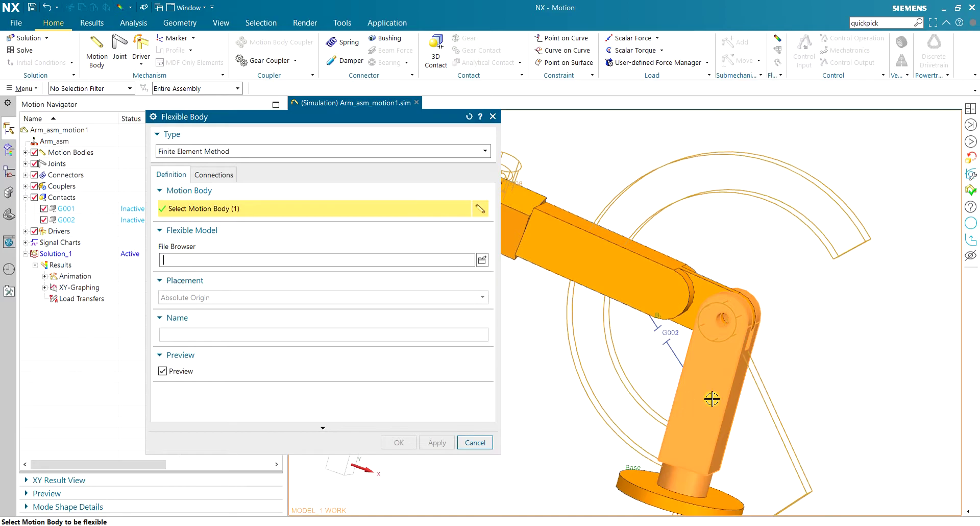
scroll(681, 331, "down", 3)
scroll(668, 346, "up", 1)
scroll(666, 347, "up", 2)
left_click(475, 442)
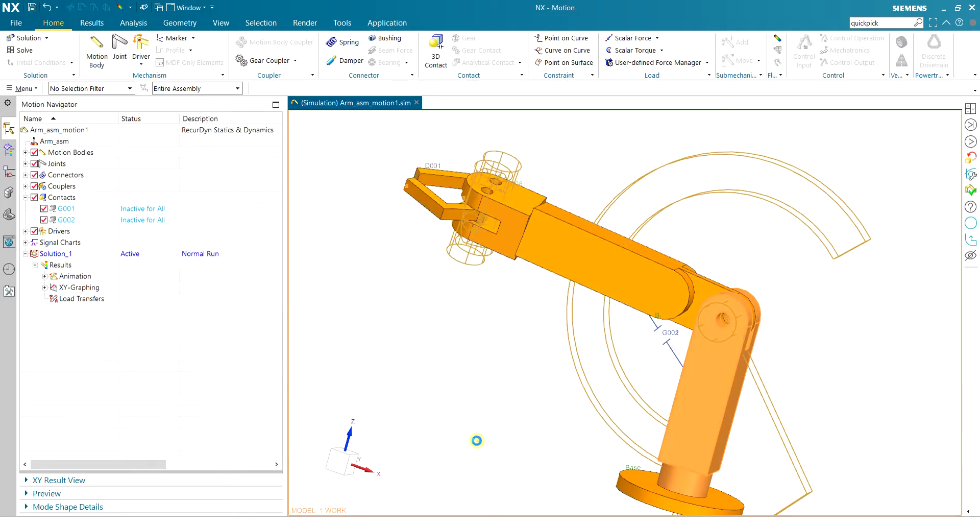
Bring up Solution_1's context menu and dismiss it without choosing an action
left_click(80, 258)
right_click(68, 254)
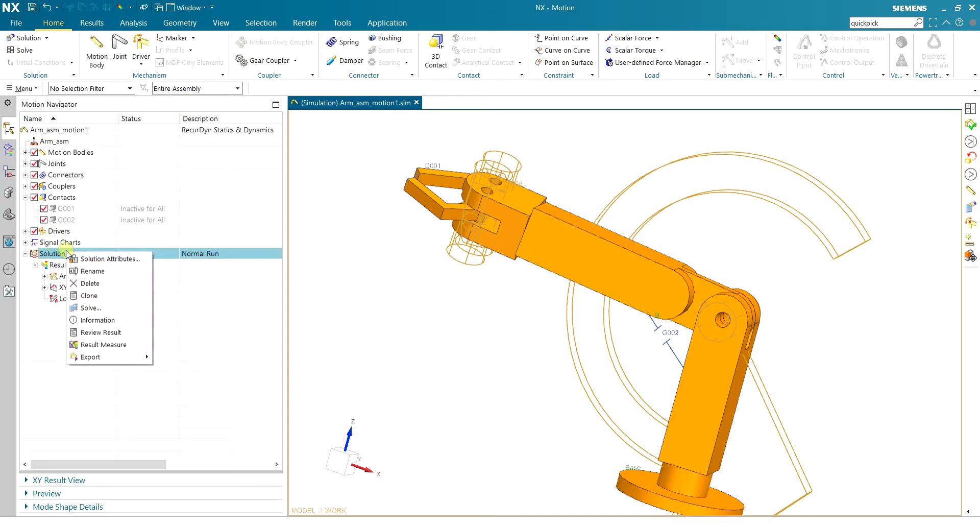
left_click(120, 409)
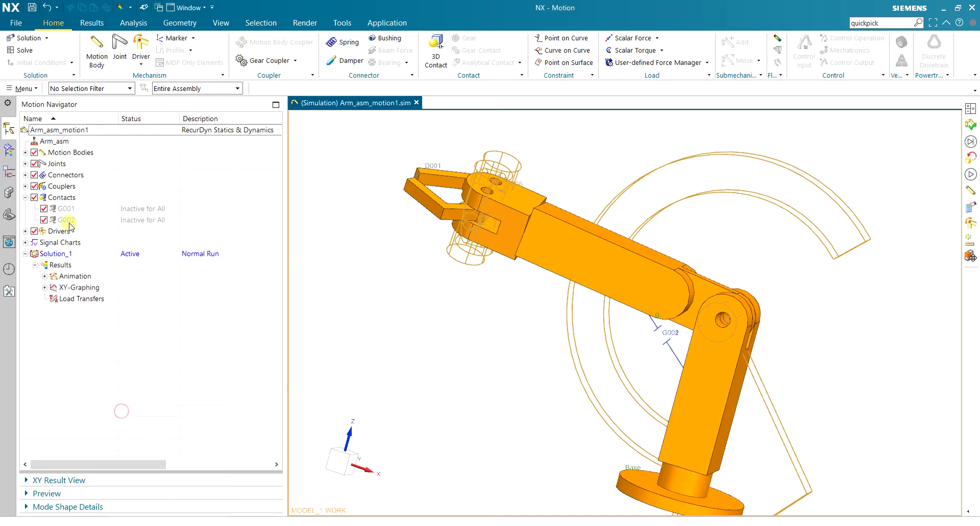
Create Solution_2 with solution type Flexible Body and analysis type Control/Dynamics
left_click(21, 39)
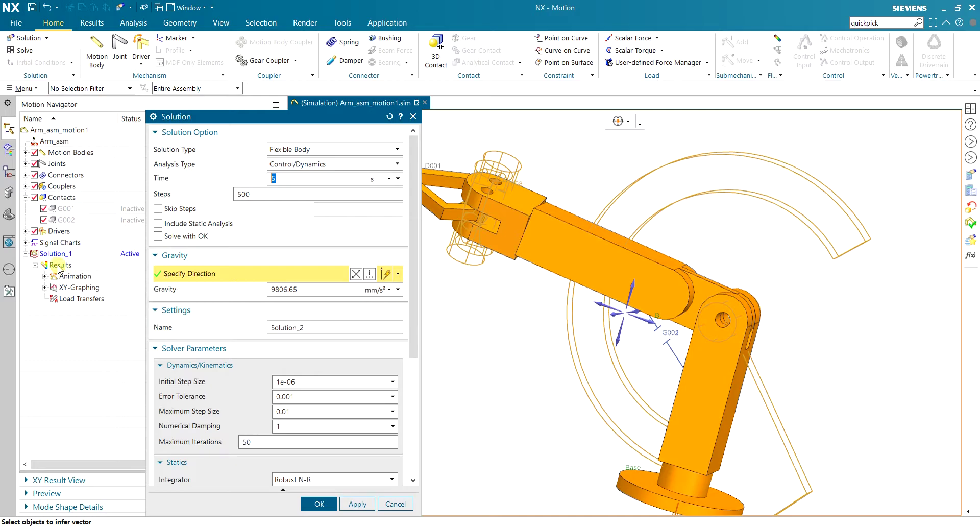
left_click(324, 149)
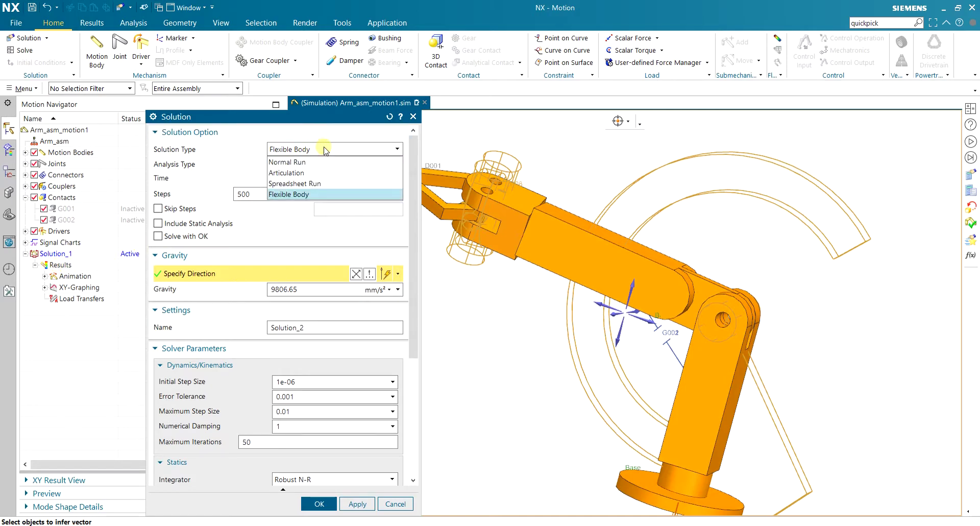
left_click(317, 194)
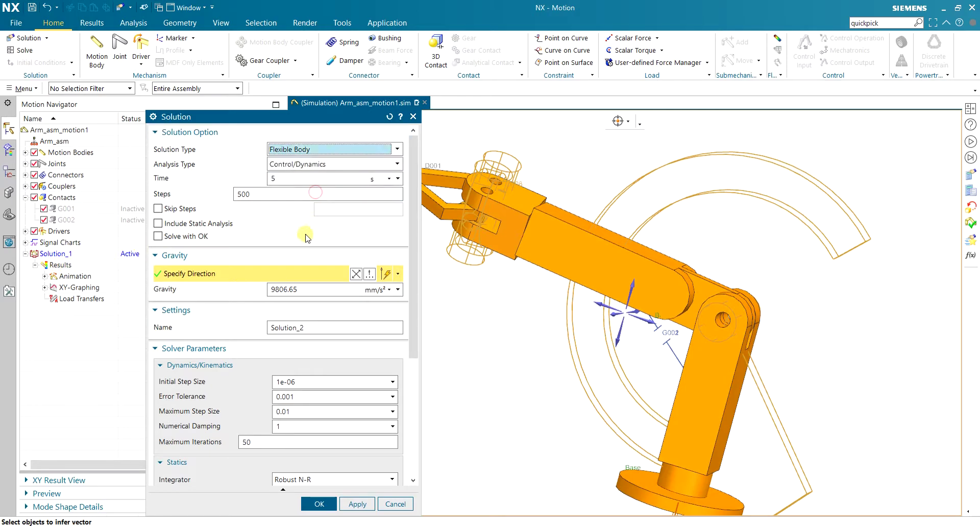
left_click(329, 163)
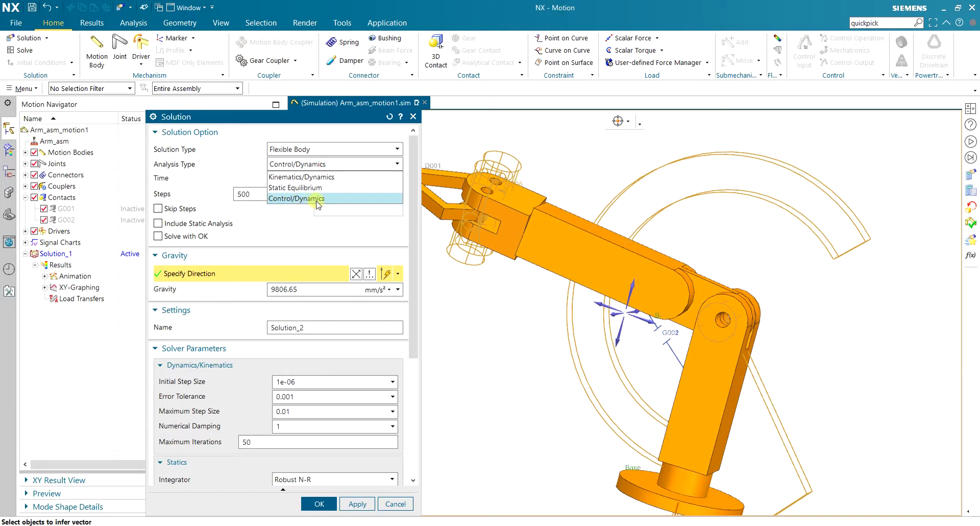
left_click(282, 199)
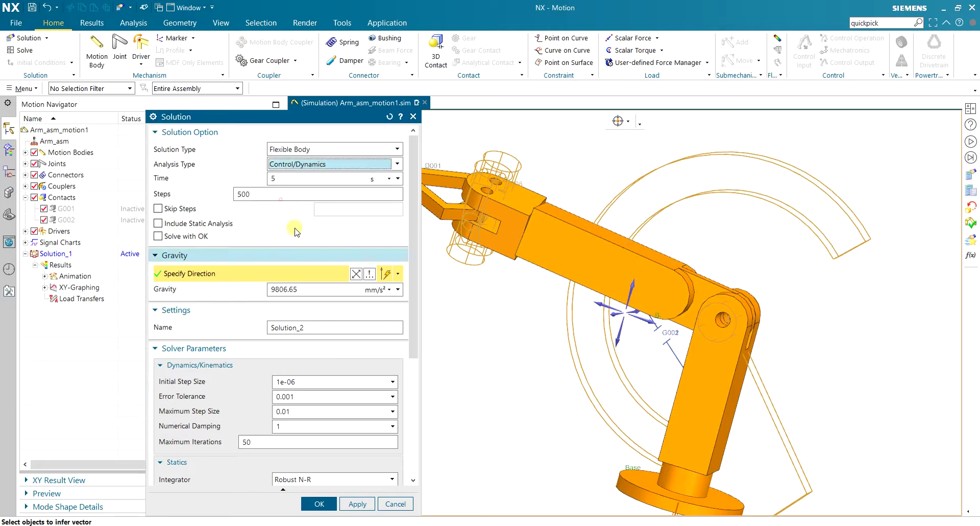
left_click(319, 503)
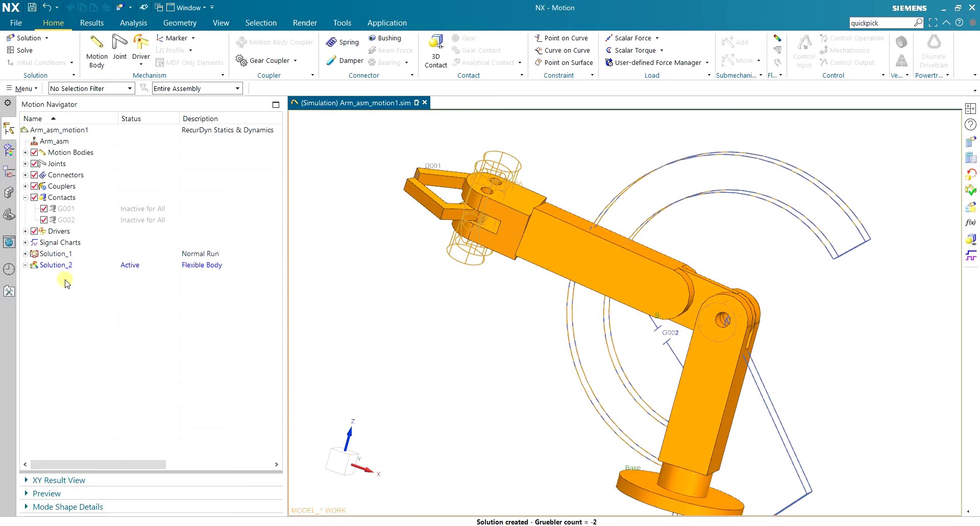
Switch the navigator selection between Solution_1 and Solution_2, ending on Solution_2
left_click(55, 265)
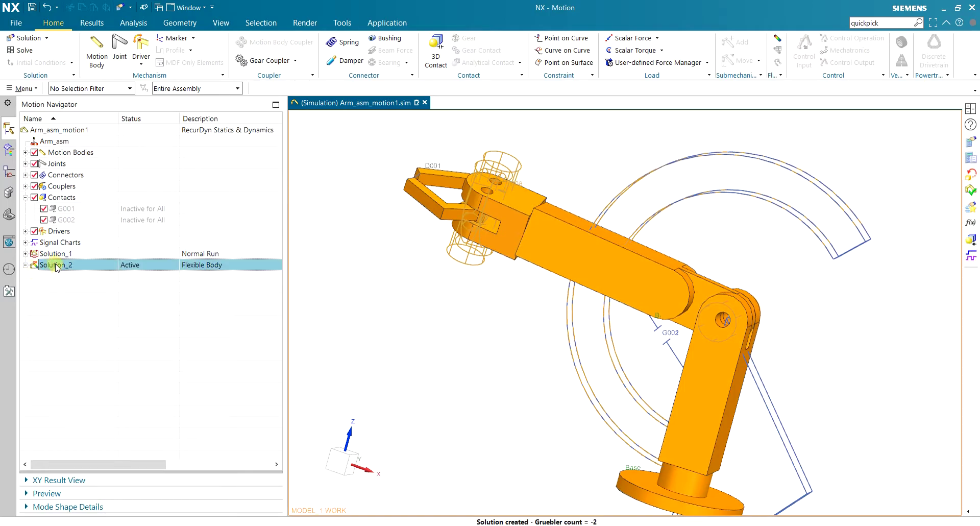
left_click(54, 254)
left_click(62, 265)
scroll(477, 305, "down", 2)
scroll(500, 333, "up", 1)
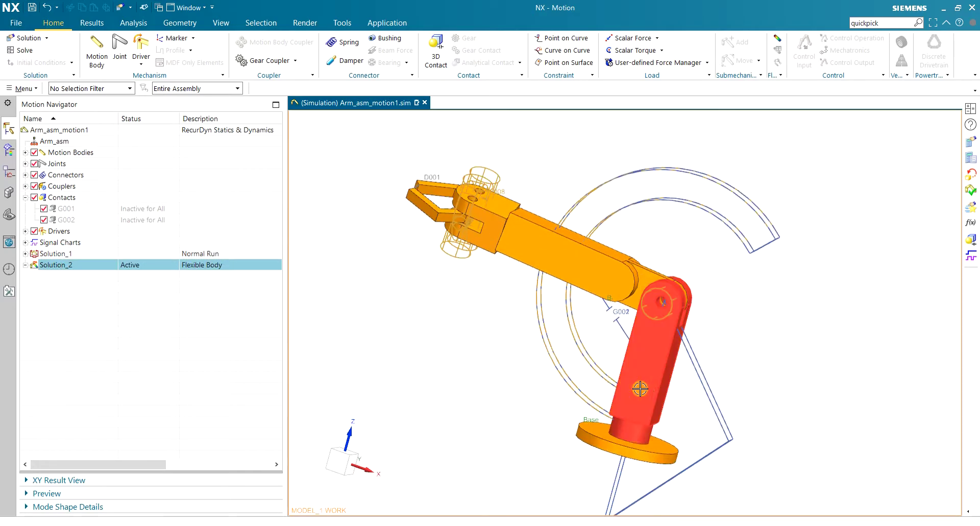
scroll(737, 359, "up", 1)
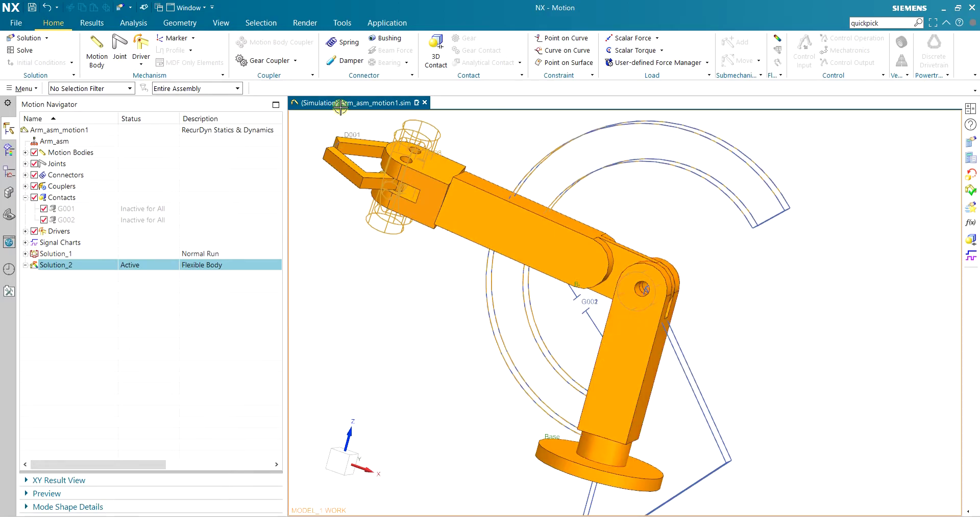
Switch to the Pre/Post application, acknowledging the Invalid Part Type warning
left_click(387, 22)
left_click(345, 44)
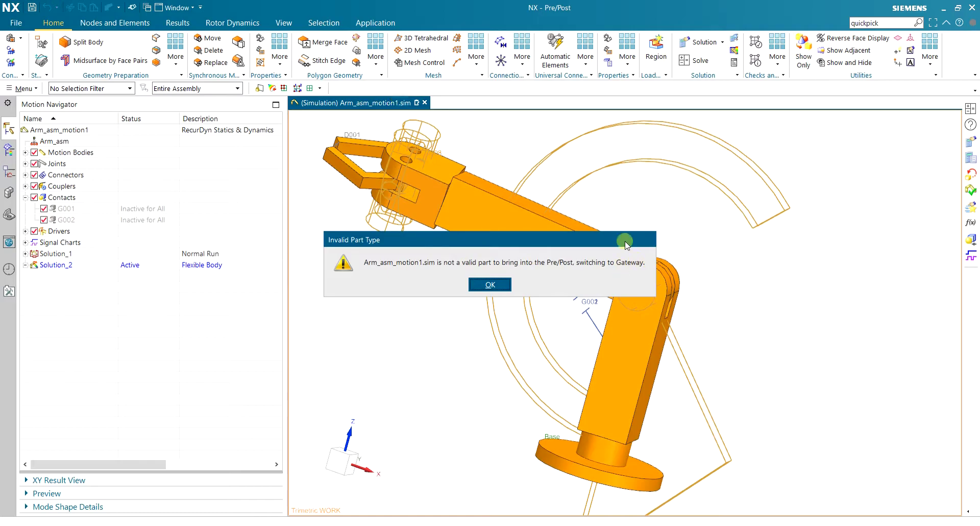
left_click(480, 282)
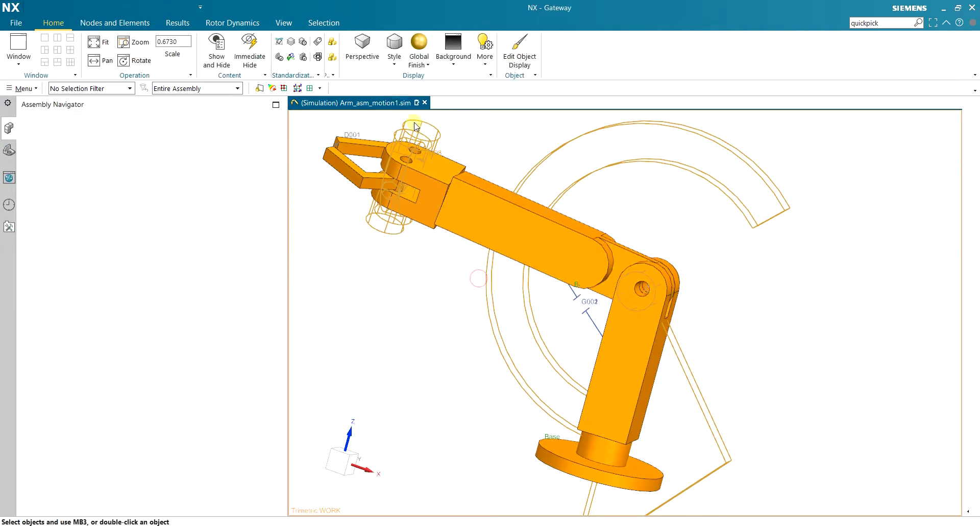
Expand Arm_asm in the Assembly Navigator and open Arm_1 in its own window
scroll(427, 145, "down", 1)
left_click(48, 185)
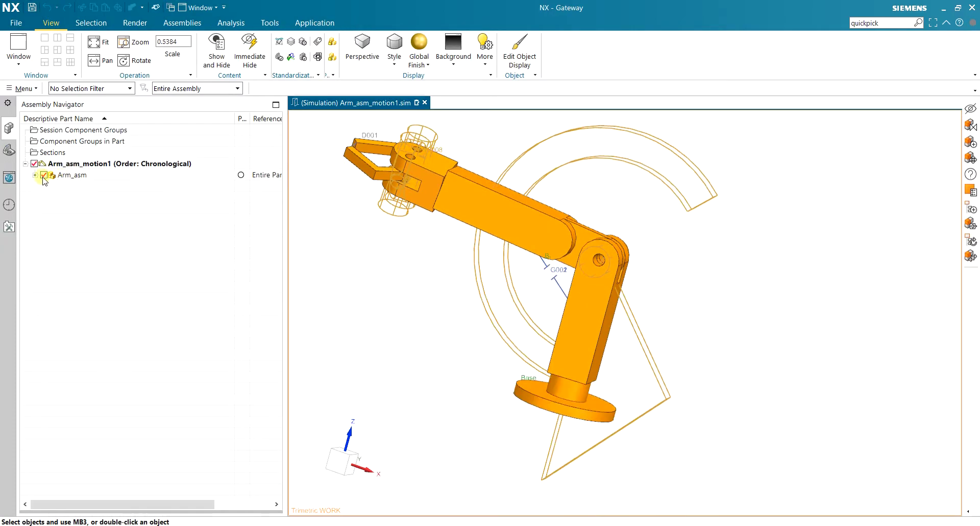
left_click(34, 175)
left_click(579, 316)
left_click(103, 210)
right_click(99, 211)
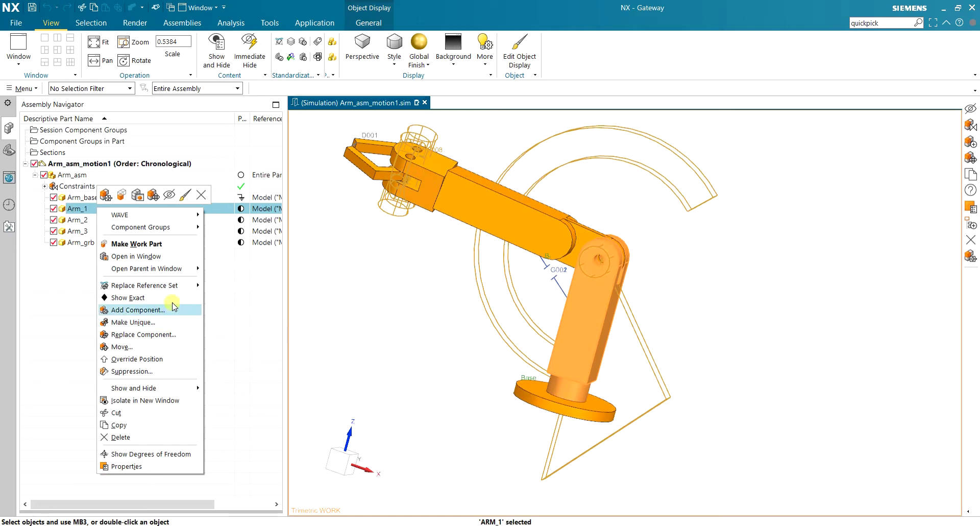
left_click(163, 256)
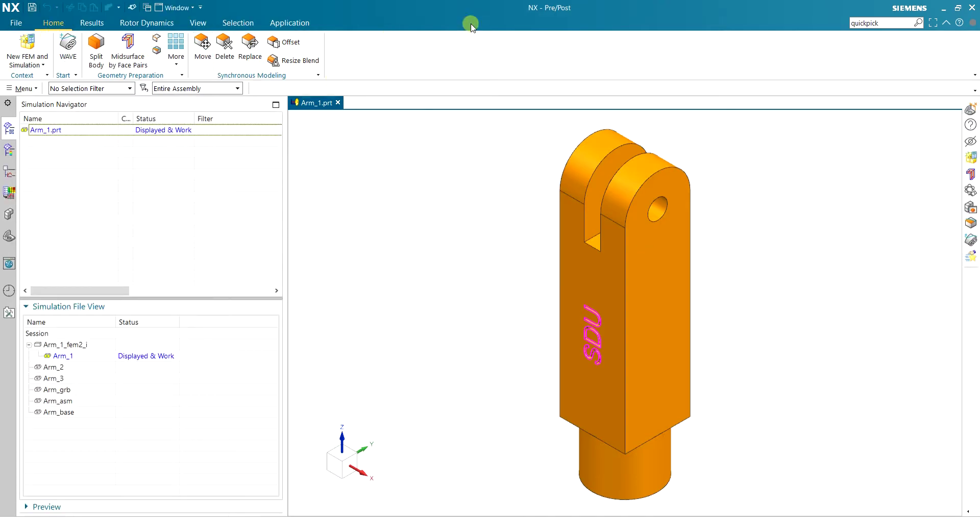
Start a New FEM and Simulation for Arm_1 and orbit the part to show its top
mouse_move(521, 186)
middle_mouse_down()
mouse_move(489, 150)
mouse_move(435, 149)
mouse_move(538, 179)
mouse_move(536, 190)
mouse_move(575, 215)
mouse_move(557, 207)
middle_mouse_up()
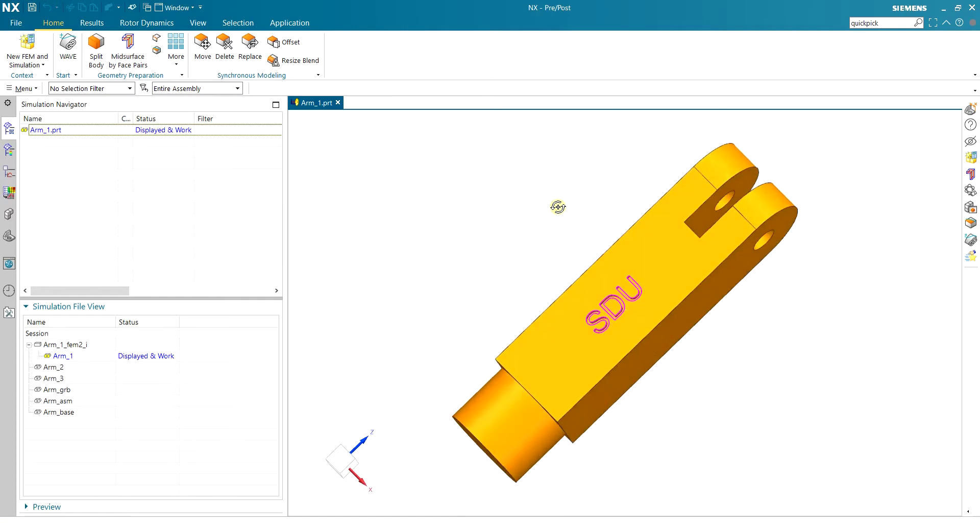
left_click(27, 45)
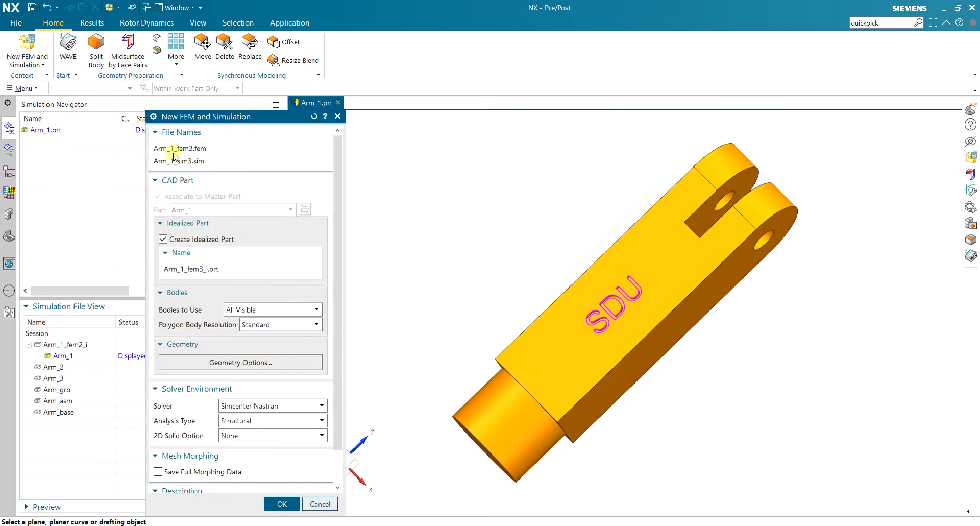
left_click_drag(209, 117, 205, 81)
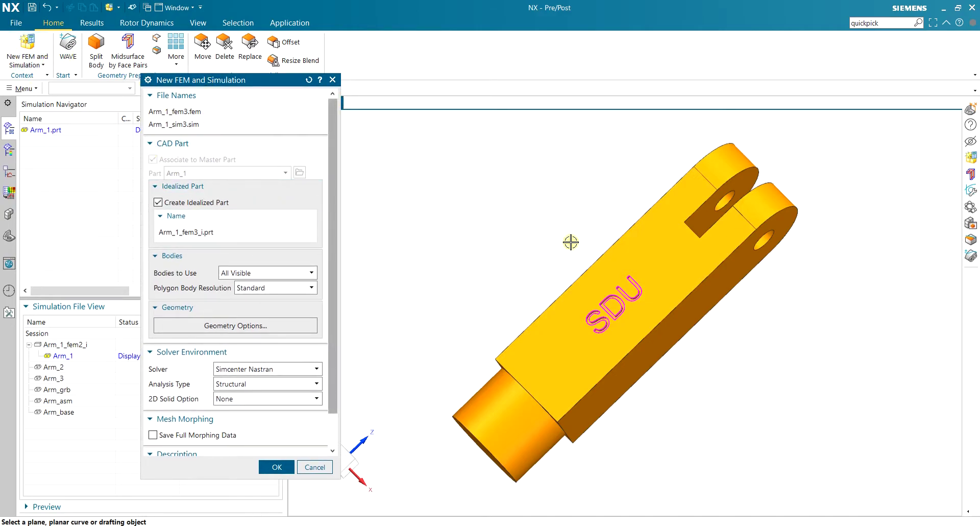
middle_click_drag(625, 265, 590, 234)
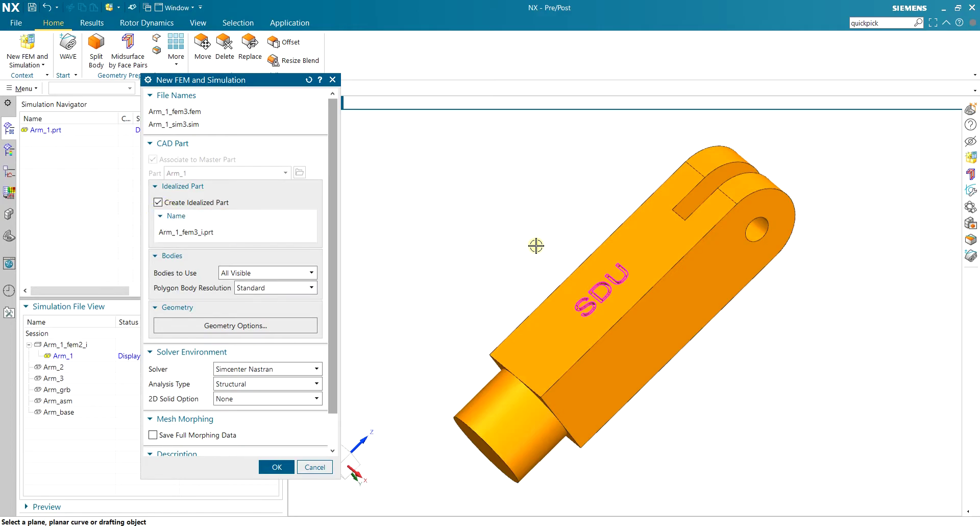
scroll(564, 256, "up", 2)
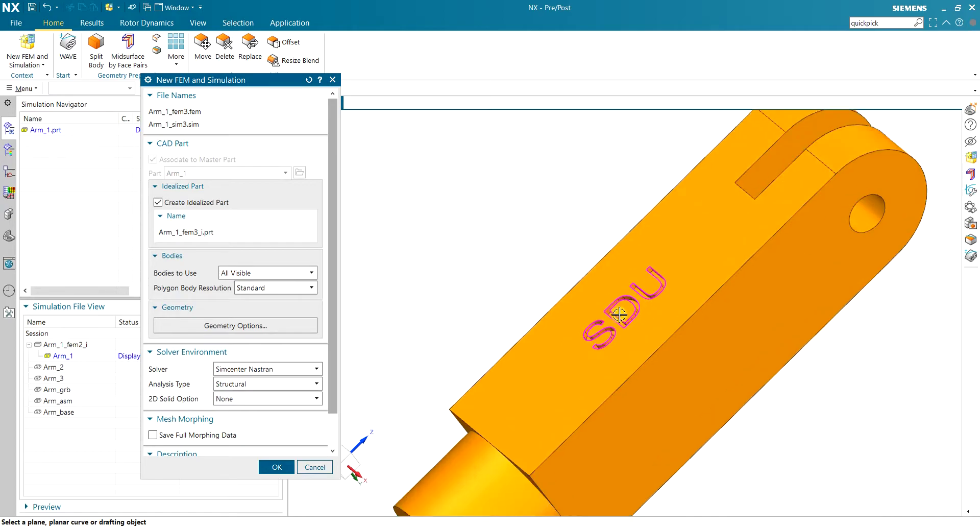
scroll(621, 313, "down", 1)
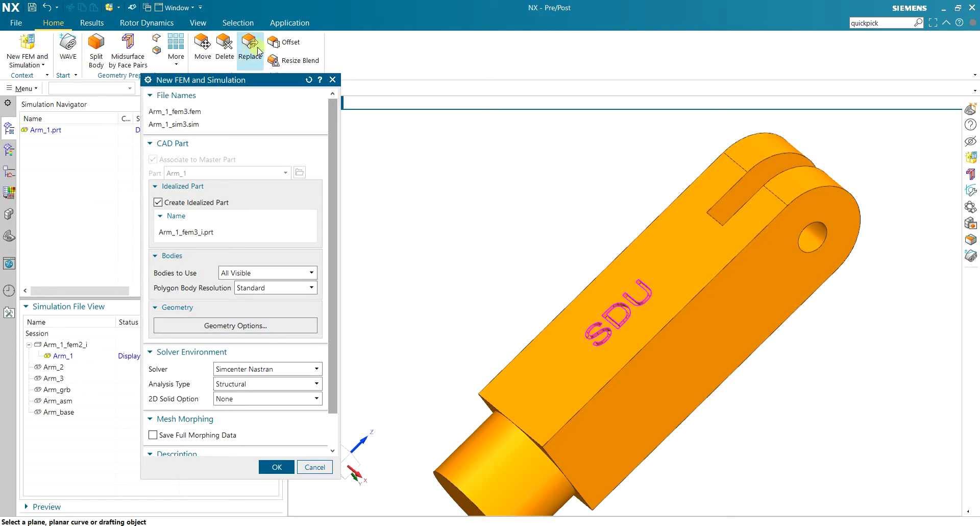
left_click(314, 467)
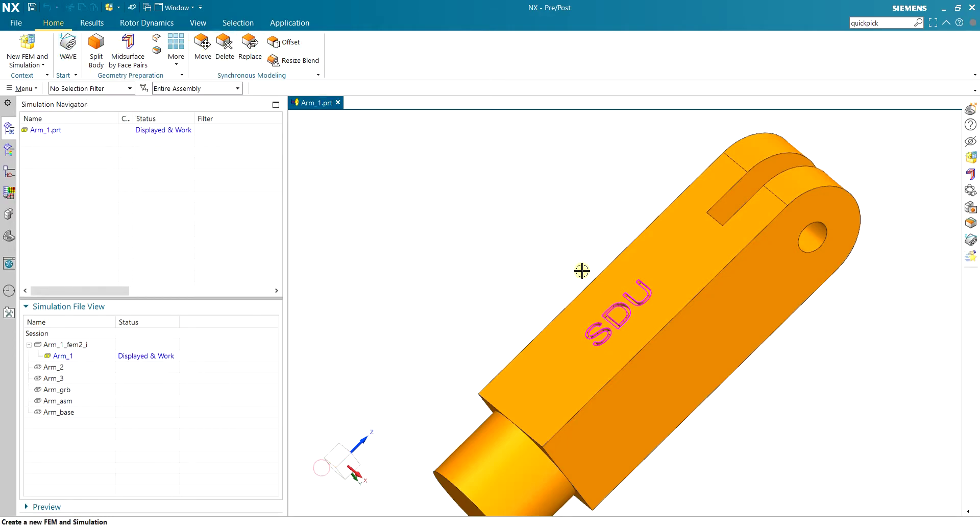
mouse_move(577, 263)
middle_mouse_down()
mouse_move(575, 230)
mouse_move(555, 245)
middle_mouse_up()
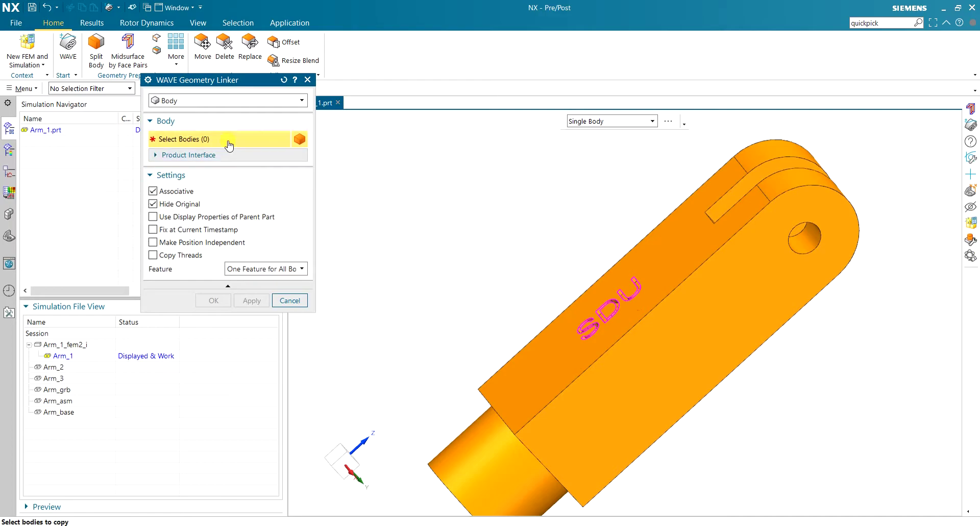
left_click(218, 102)
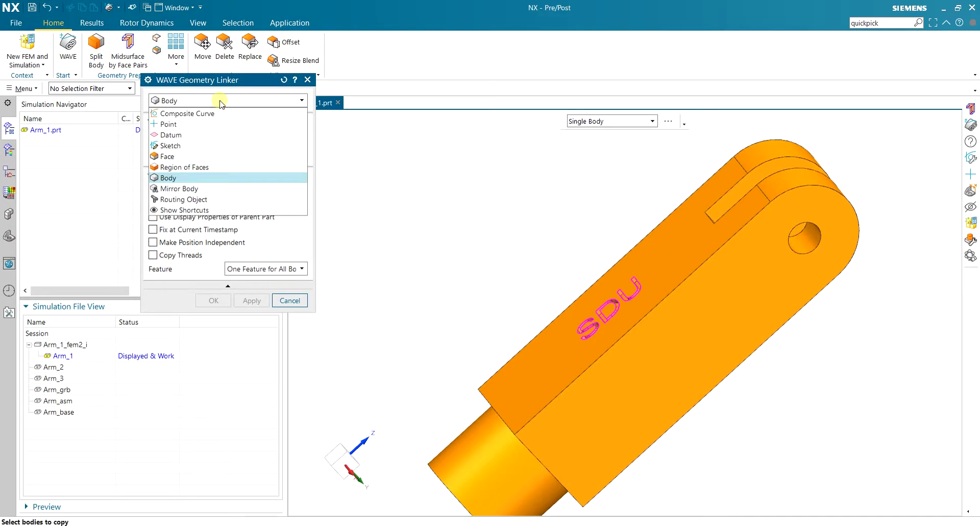
left_click(221, 102)
middle_click_drag(575, 293, 620, 322)
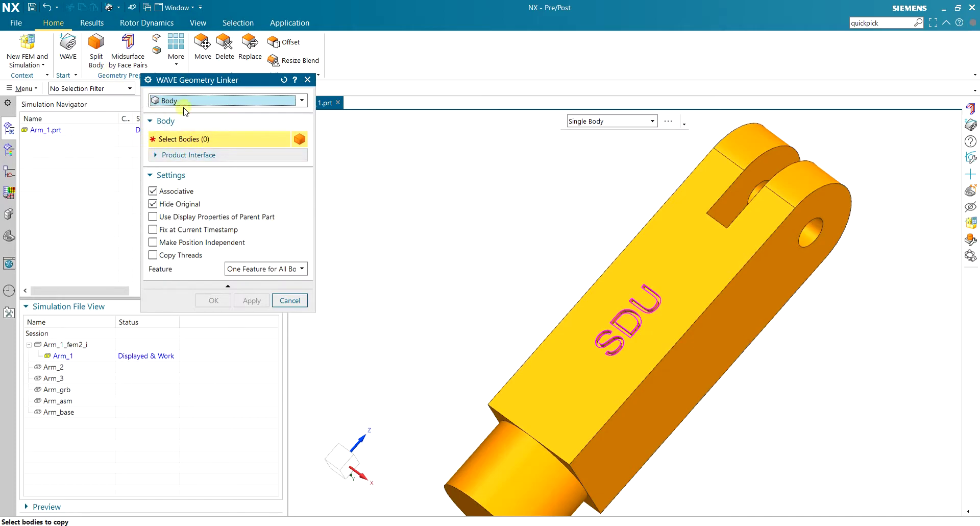
left_click(290, 300)
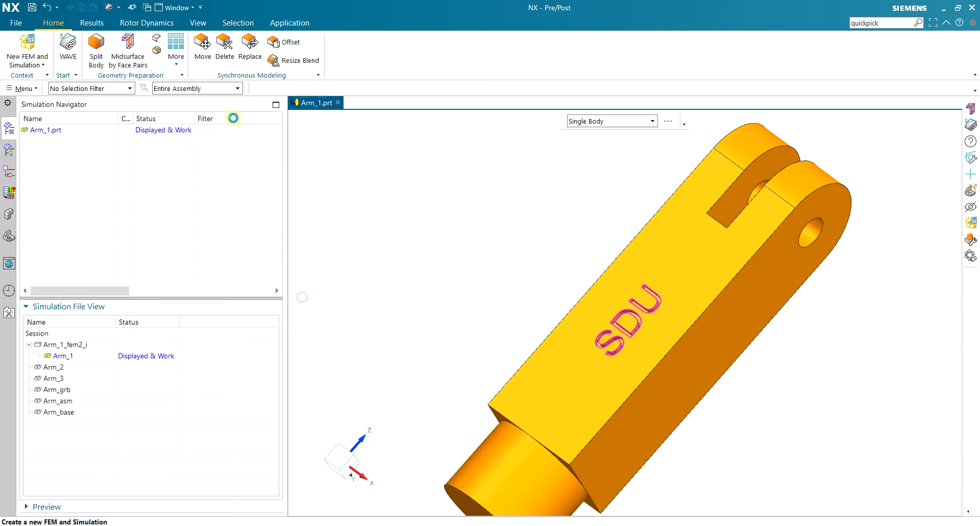
left_click(231, 57)
scroll(654, 313, "up", 2)
key("Escape")
scroll(655, 313, "up", 5)
scroll(682, 293, "down", 4)
scroll(682, 294, "down", 3)
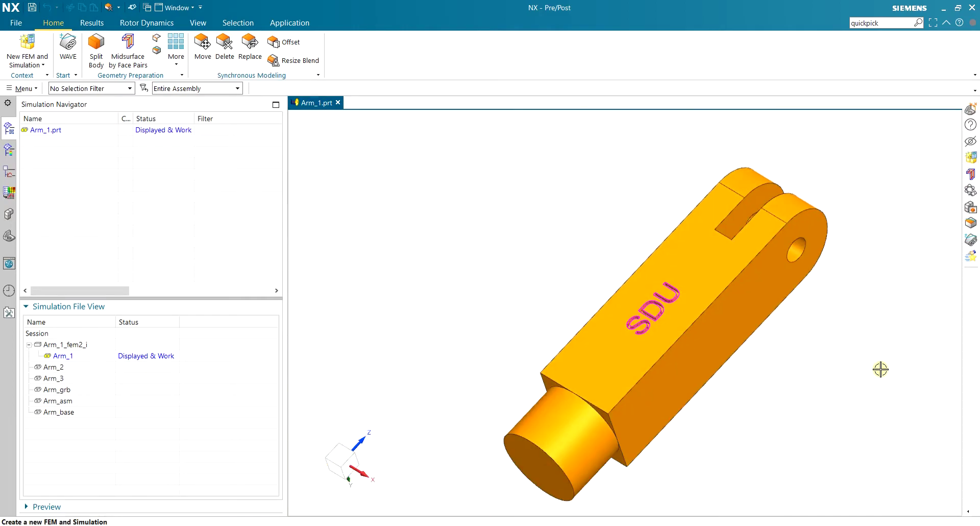
scroll(875, 347, "up", 1)
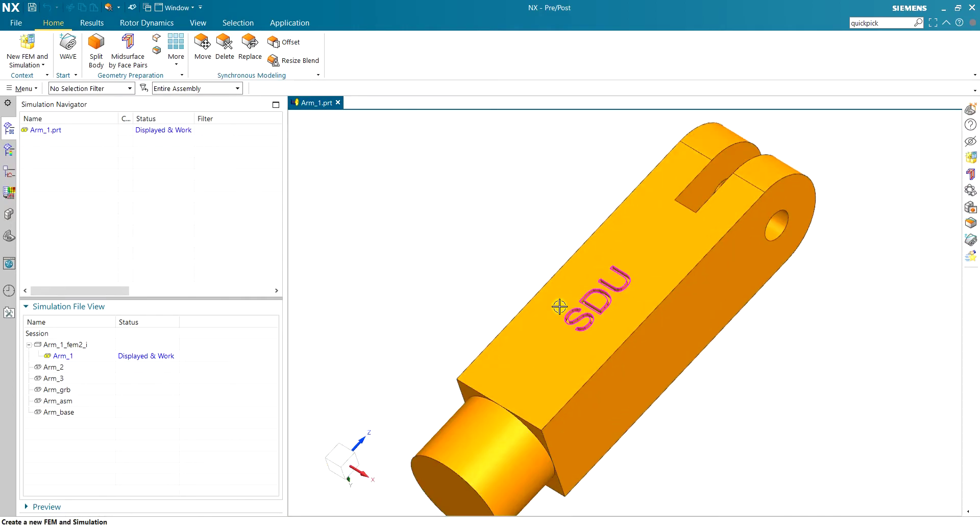
Delete the 50 SDU lettering faces from the arm's top, previewing first
left_click(223, 57)
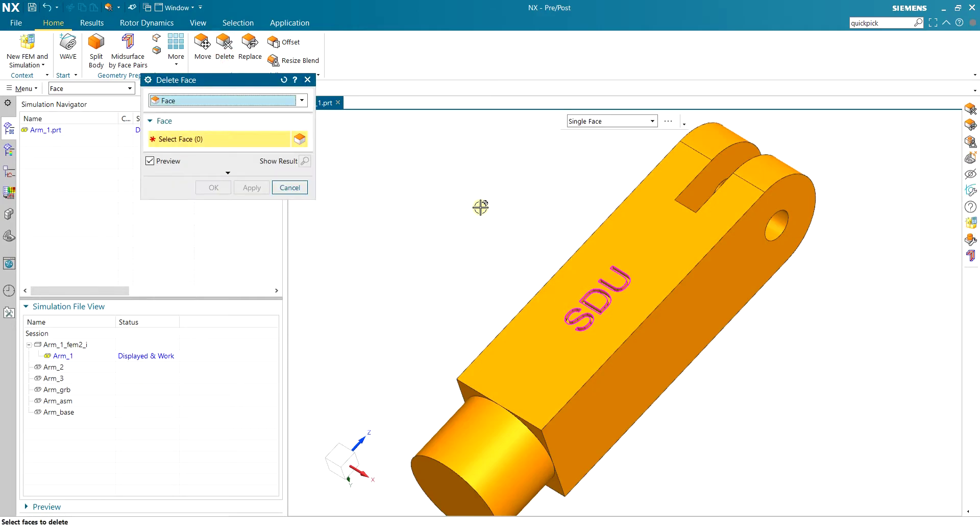
left_click(150, 161)
left_click_drag(505, 210, 689, 341)
left_click(169, 163)
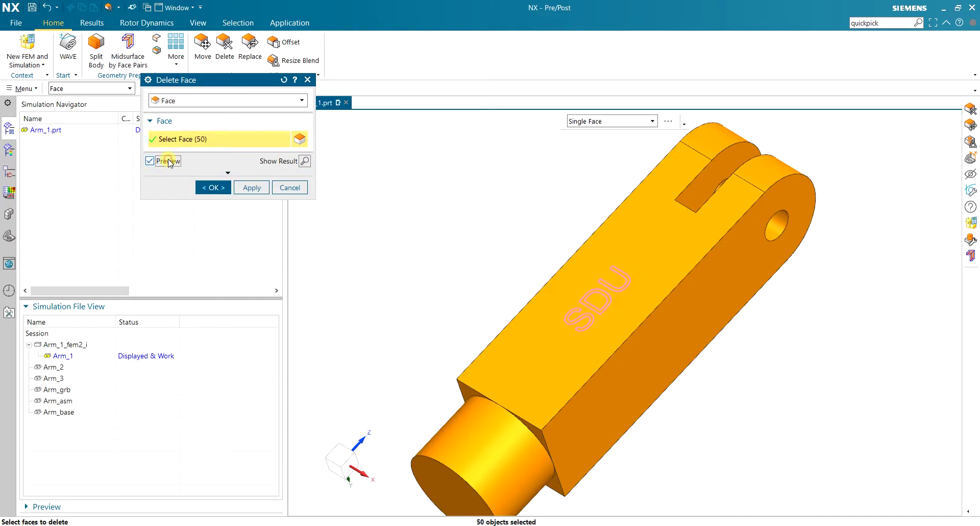
scroll(511, 271, "down", 2)
scroll(438, 275, "up", 5)
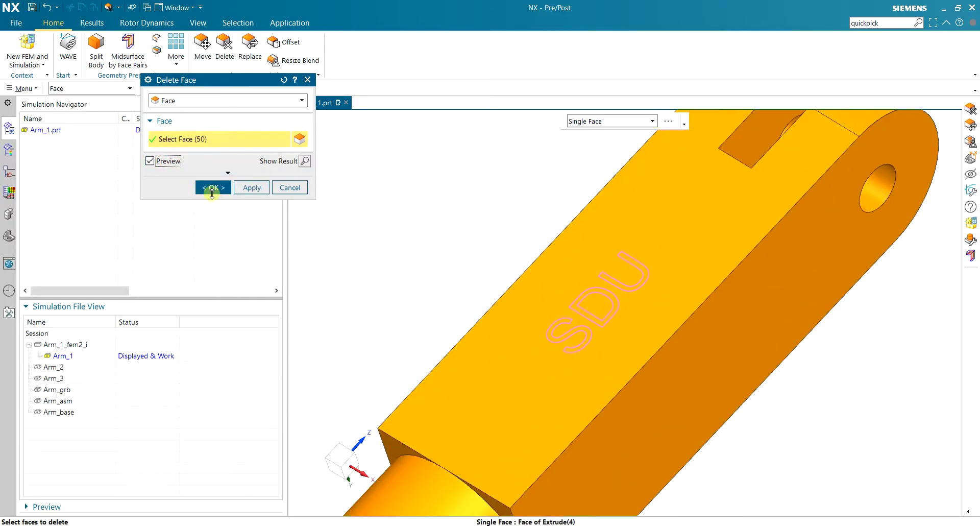
left_click(213, 187)
Orbit the arm to inspect the flattened top face from different sides
middle_click_drag(526, 266, 516, 253)
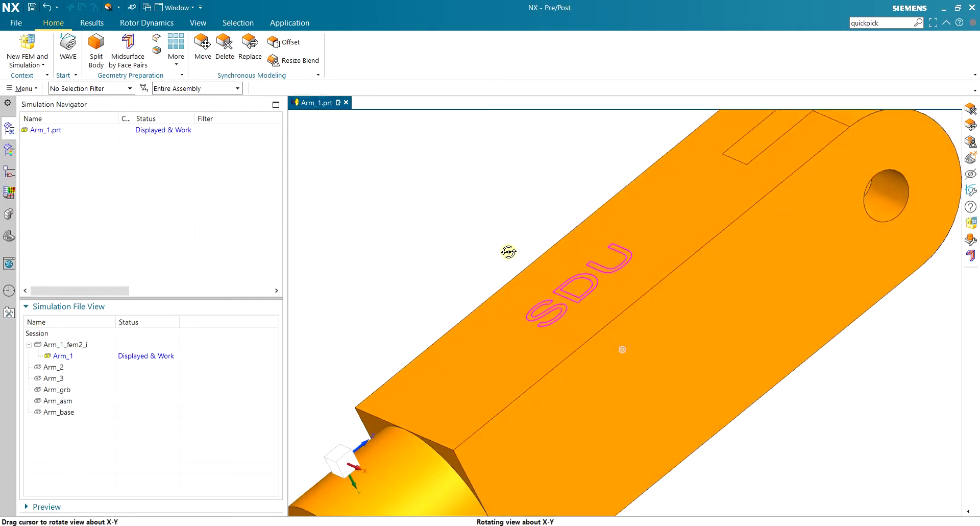
scroll(560, 352, "down", 3)
scroll(560, 352, "up", 3)
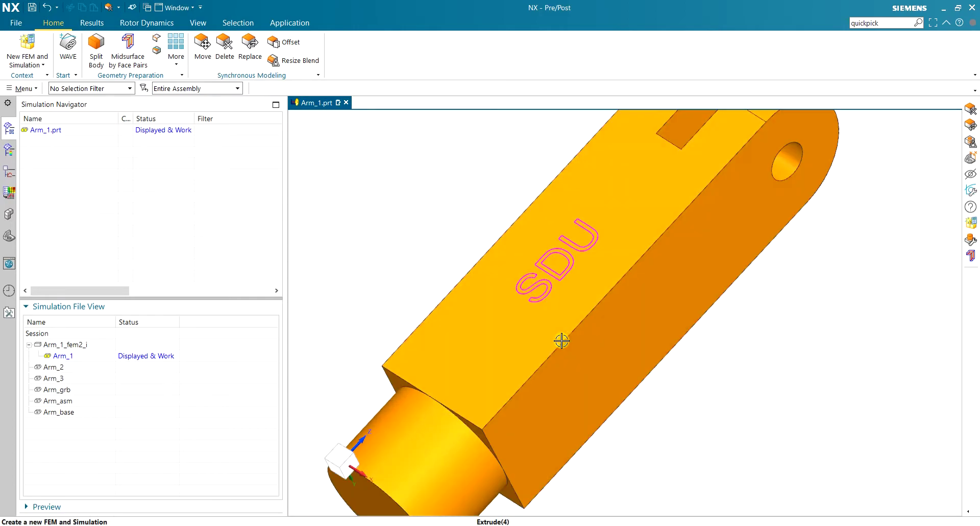
scroll(744, 293, "down", 3)
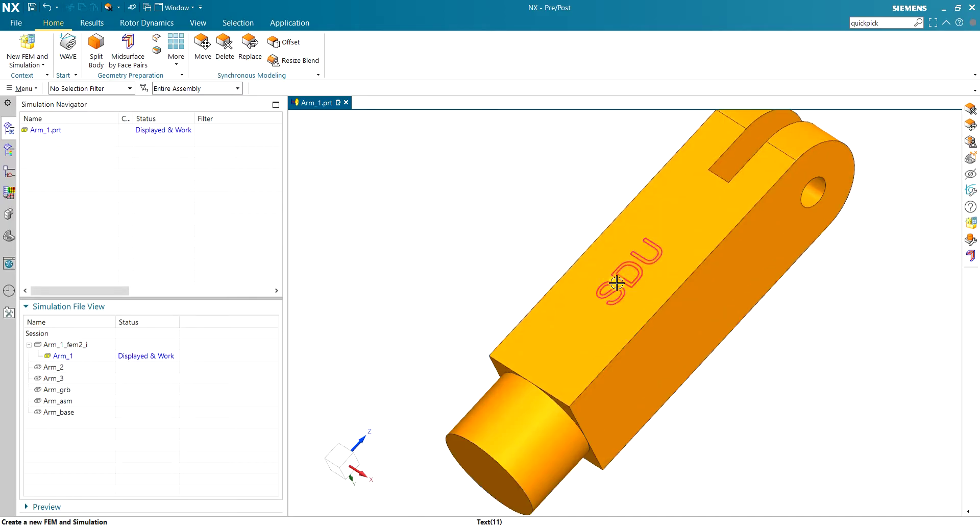
mouse_move(649, 300)
middle_mouse_down()
mouse_move(552, 233)
mouse_move(446, 201)
mouse_move(435, 225)
mouse_move(649, 232)
mouse_move(615, 216)
mouse_move(634, 194)
mouse_move(628, 214)
mouse_move(642, 219)
middle_mouse_up()
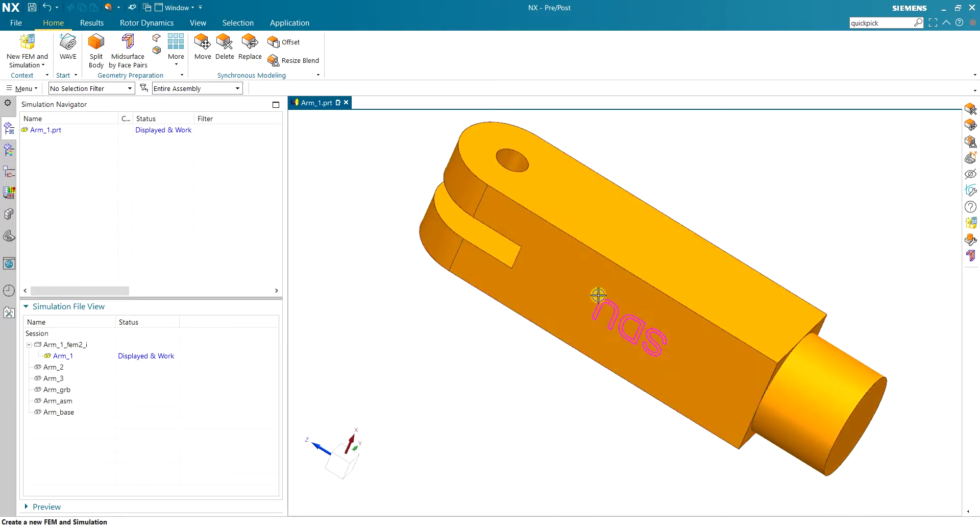
Create Arm_1_fem3 and Arm_1_sim3 using Simcenter Nastran Structural, with no idealized part
left_click(20, 49)
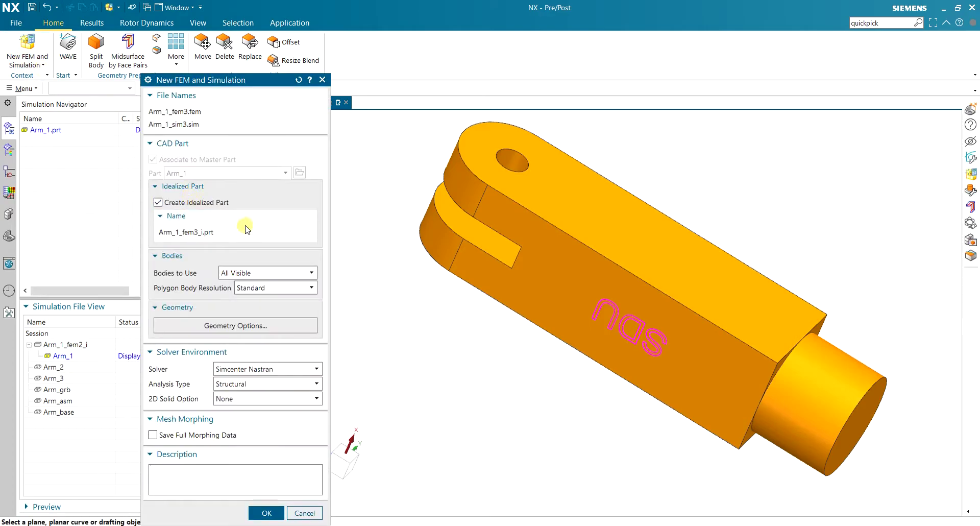
left_click_drag(229, 79, 237, 78)
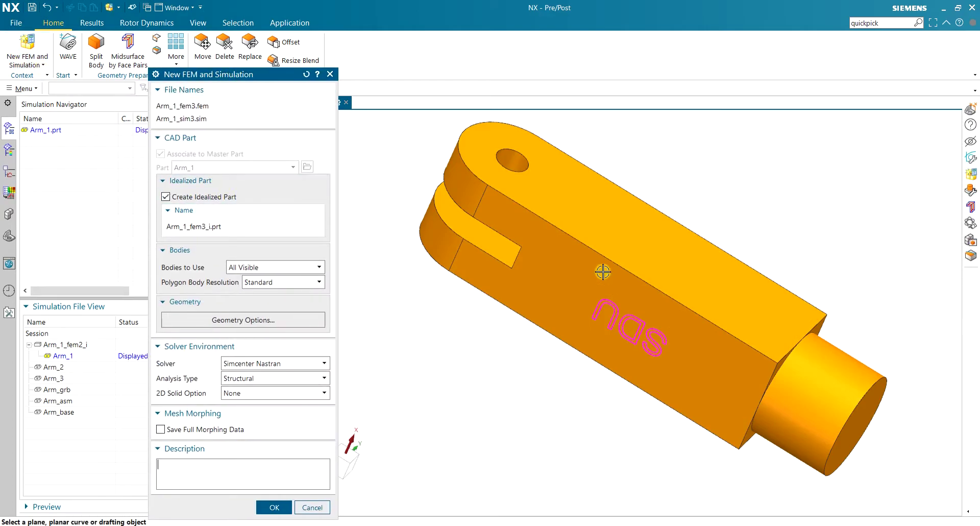
middle_click_drag(602, 270, 516, 285)
left_click(185, 197)
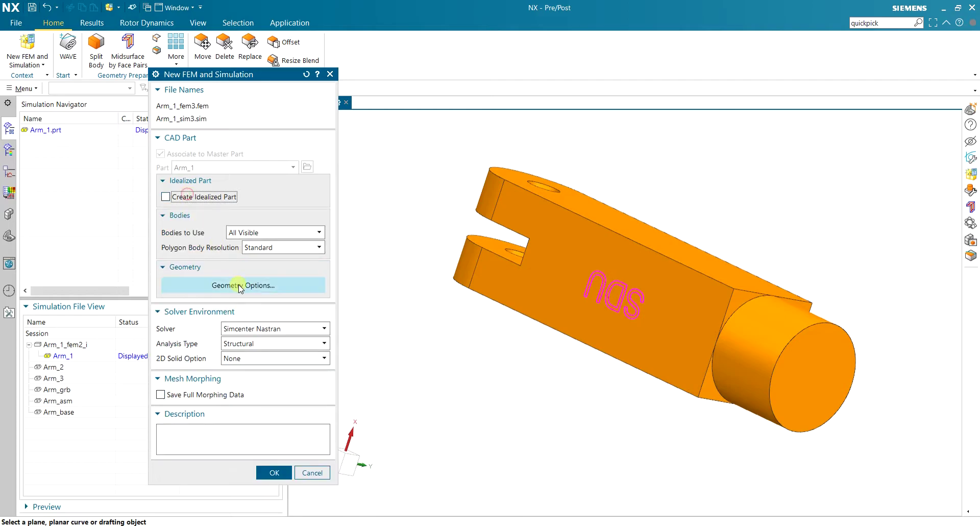
mouse_move(640, 313)
middle_mouse_down()
mouse_move(571, 297)
mouse_move(411, 360)
middle_mouse_up()
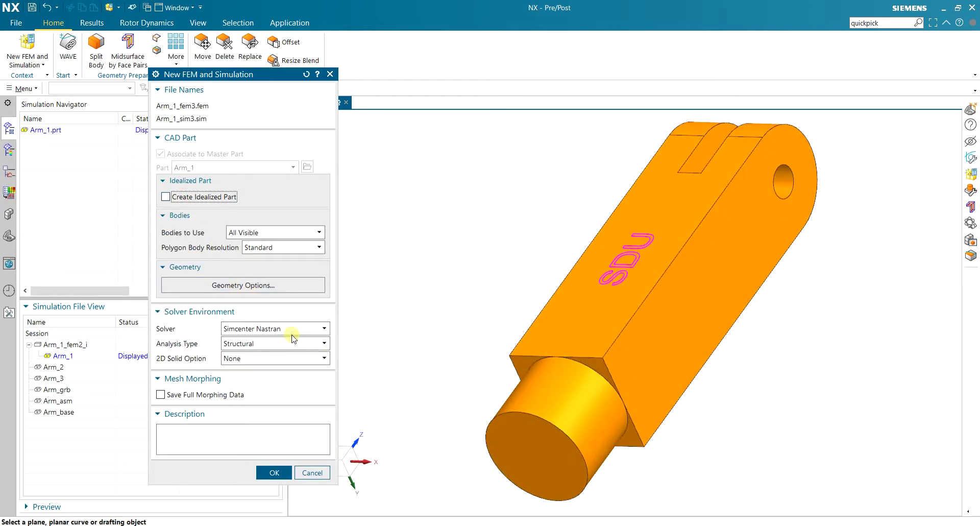
left_click(281, 329)
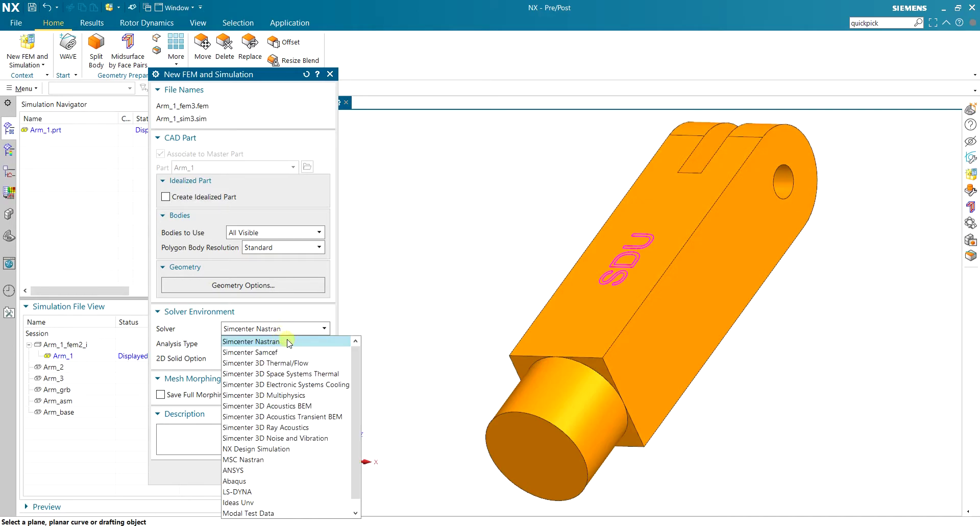
left_click(301, 341)
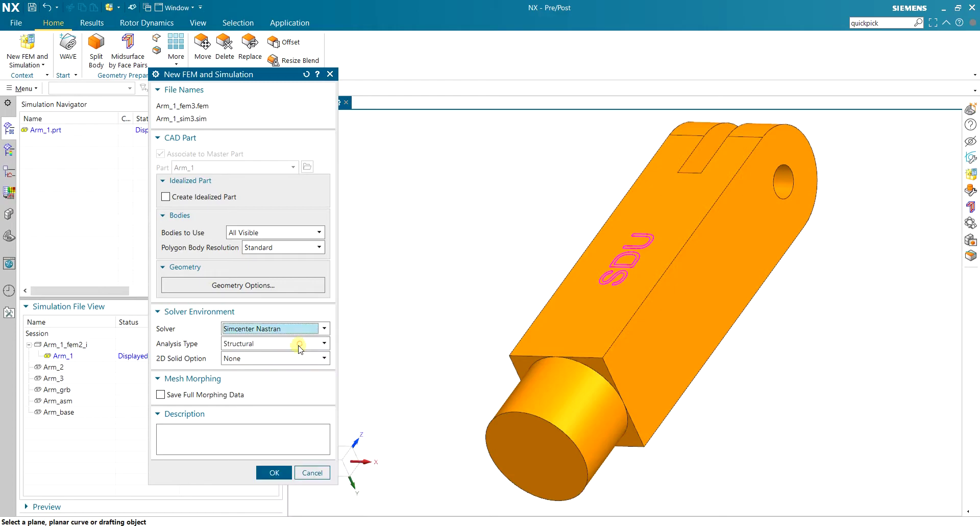
left_click(274, 355)
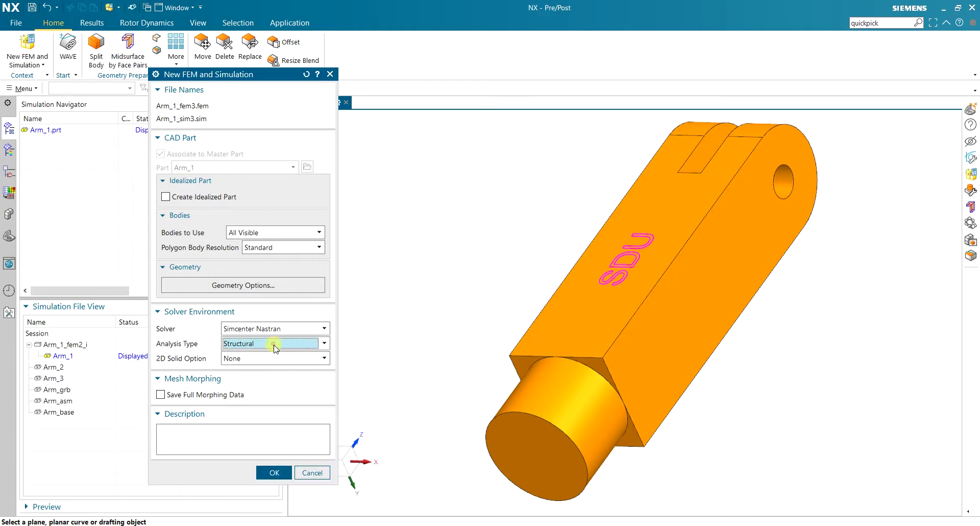
left_click(274, 472)
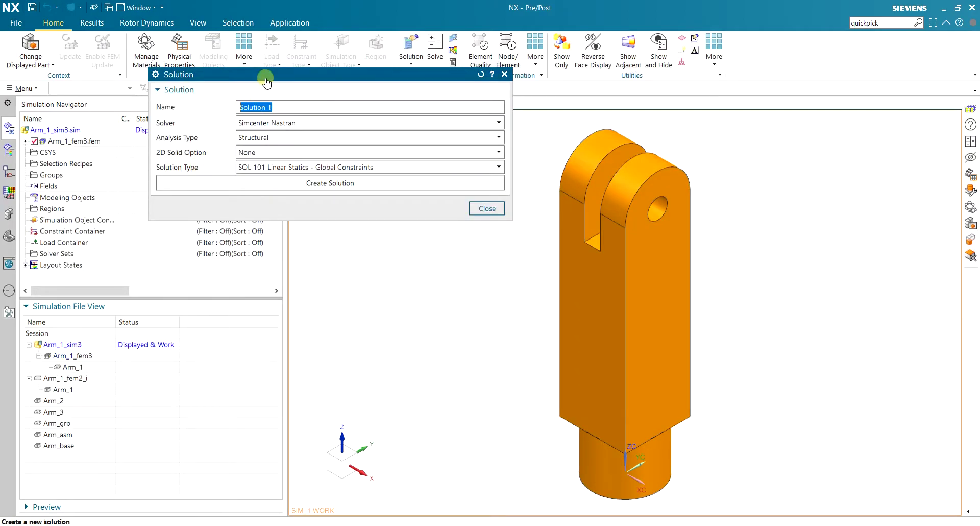
Choose SOL 103 Flexible Body as Solution 1's solution type
left_click_drag(266, 76, 290, 129)
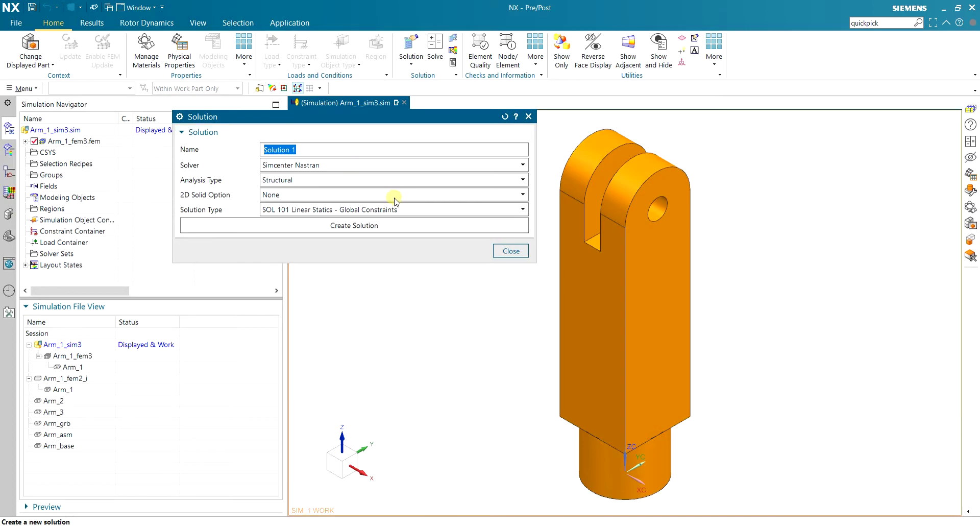
left_click(390, 210)
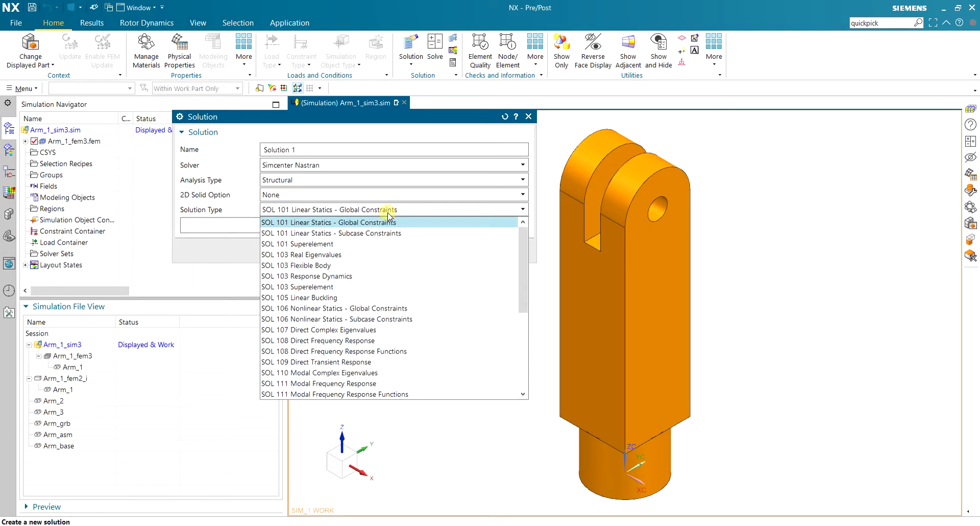
left_click(345, 265)
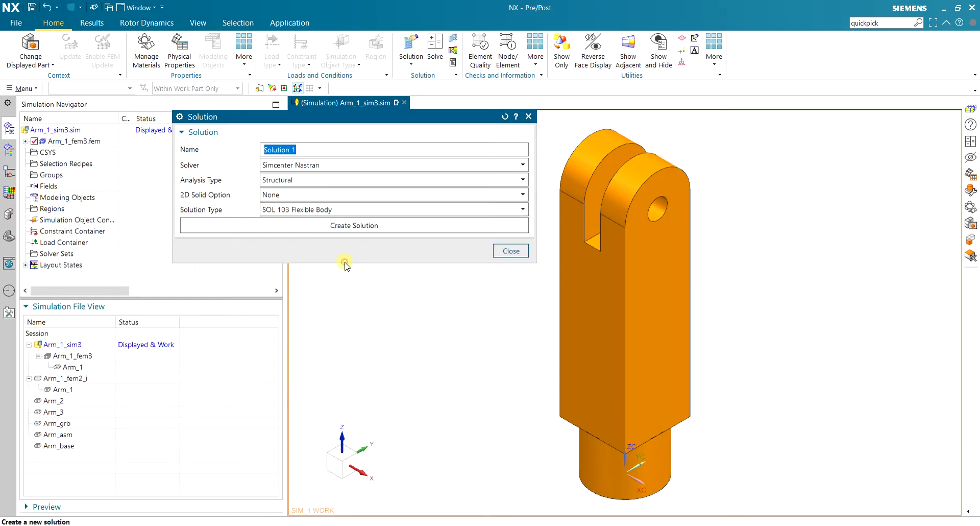
left_click(313, 210)
scroll(330, 276, "up", 2)
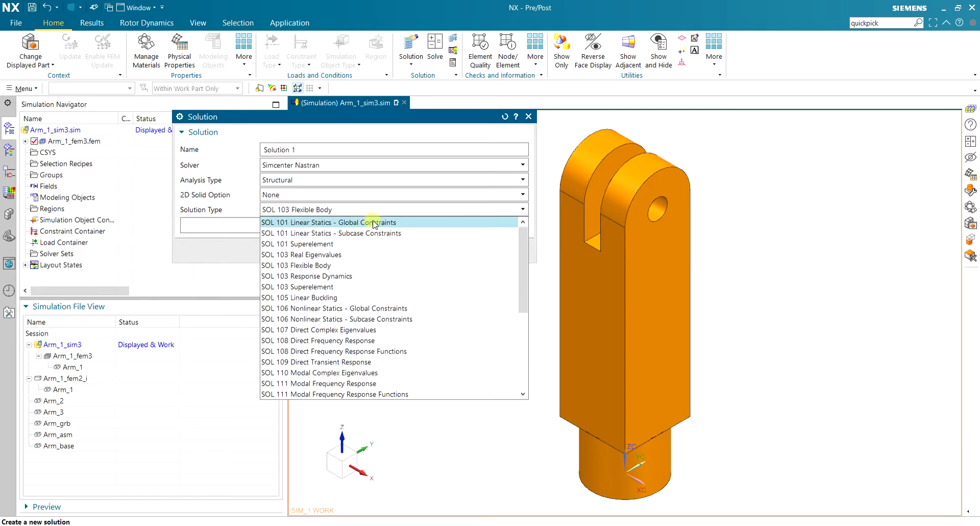
left_click(354, 264)
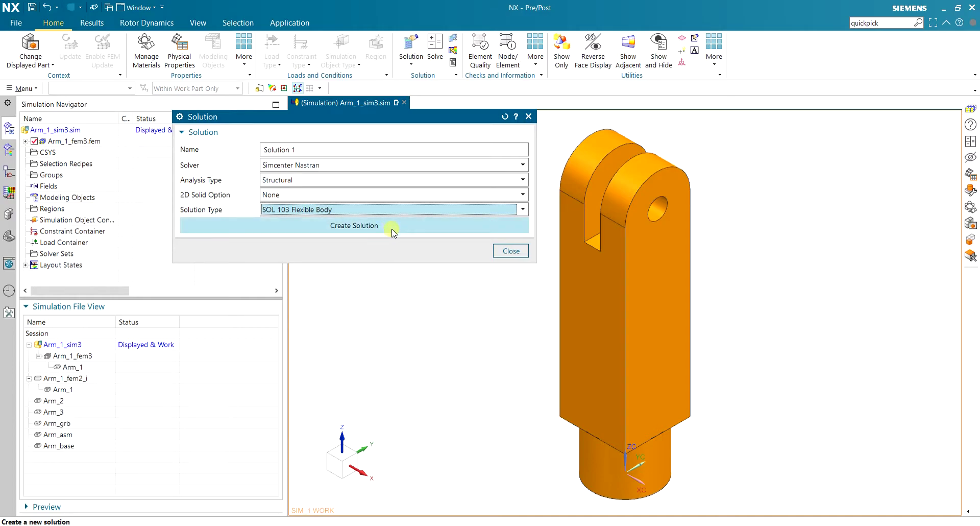
In Solution 1's Case Control, set the flexible body export file format to RECURDYN
left_click(391, 232)
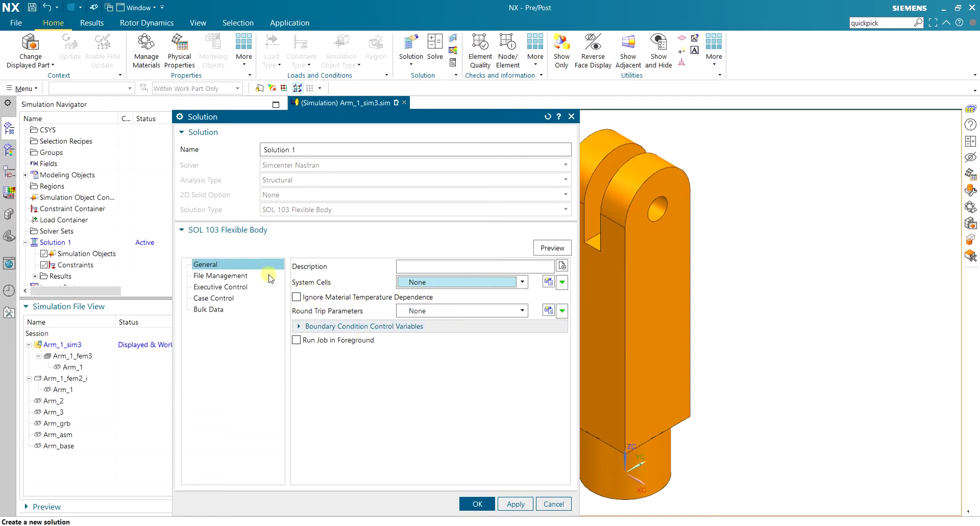
left_click(241, 276)
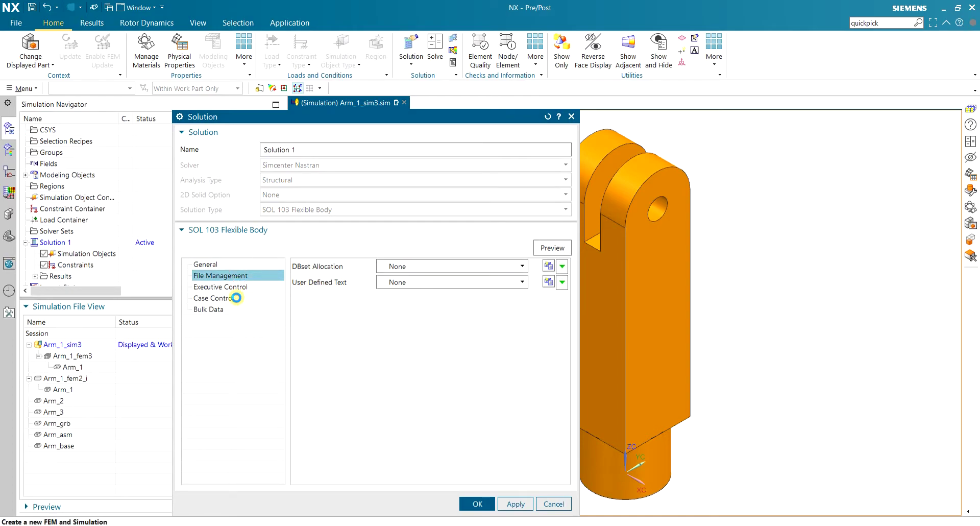
left_click(242, 301)
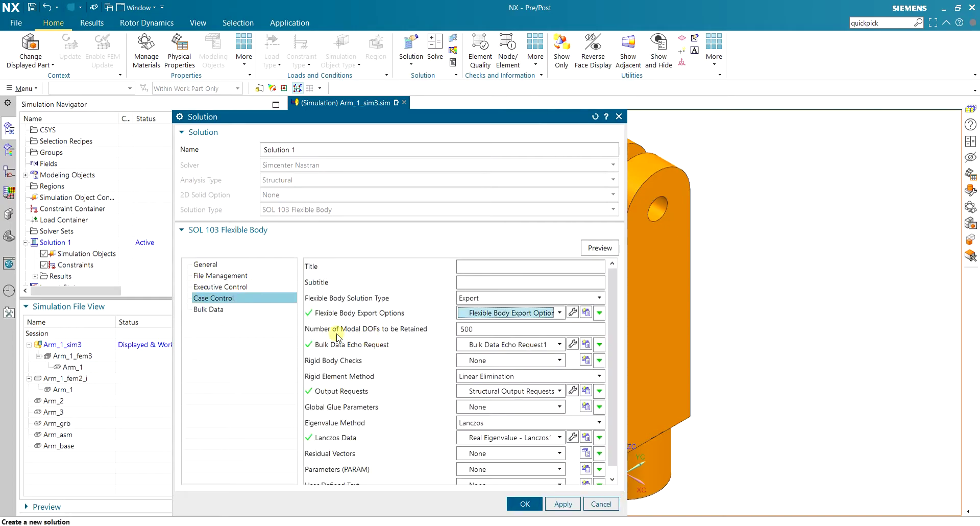
left_click(574, 314)
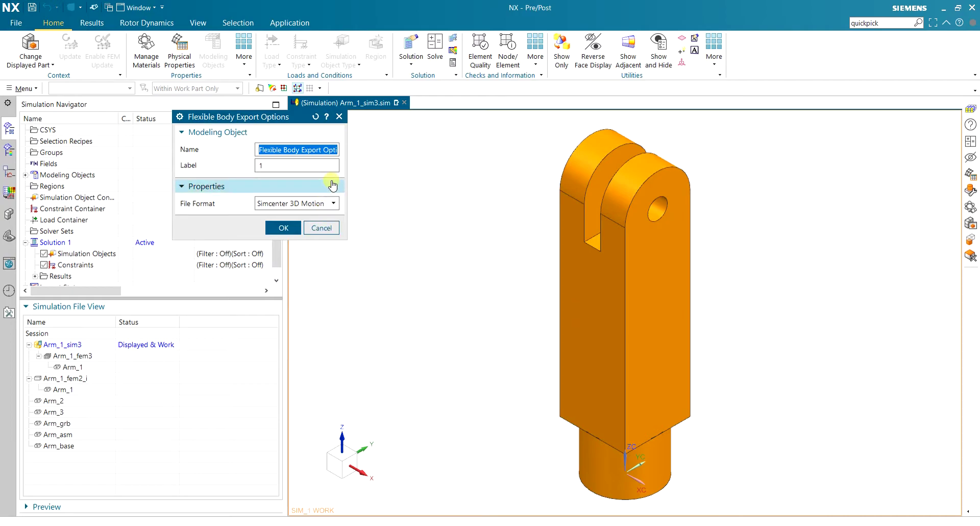
left_click(317, 203)
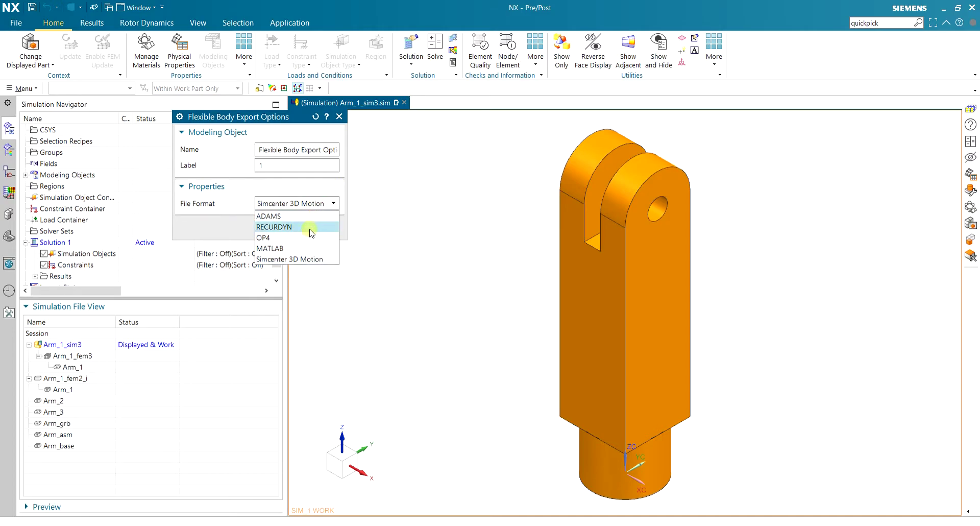
left_click(311, 227)
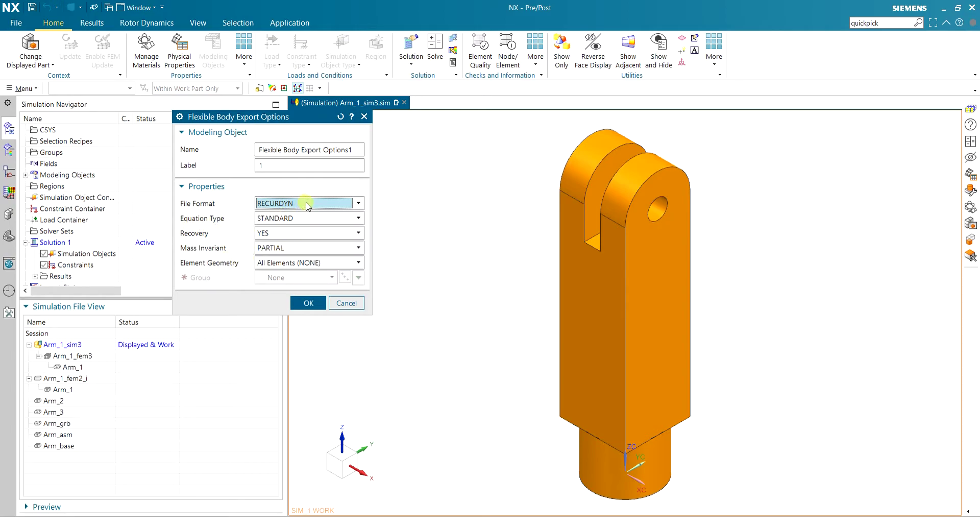
left_click(308, 303)
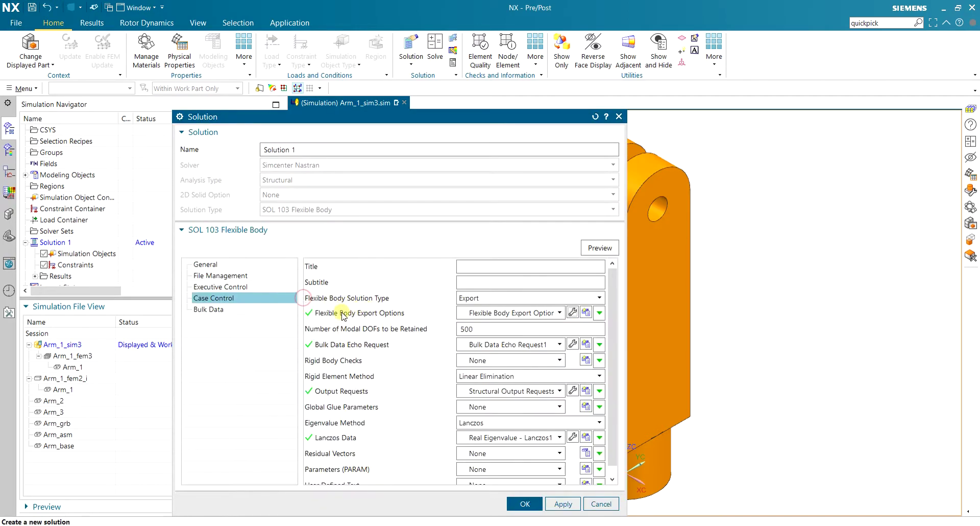
Apply the Solution 1 settings and reorient the view of the arm part
left_click(524, 503)
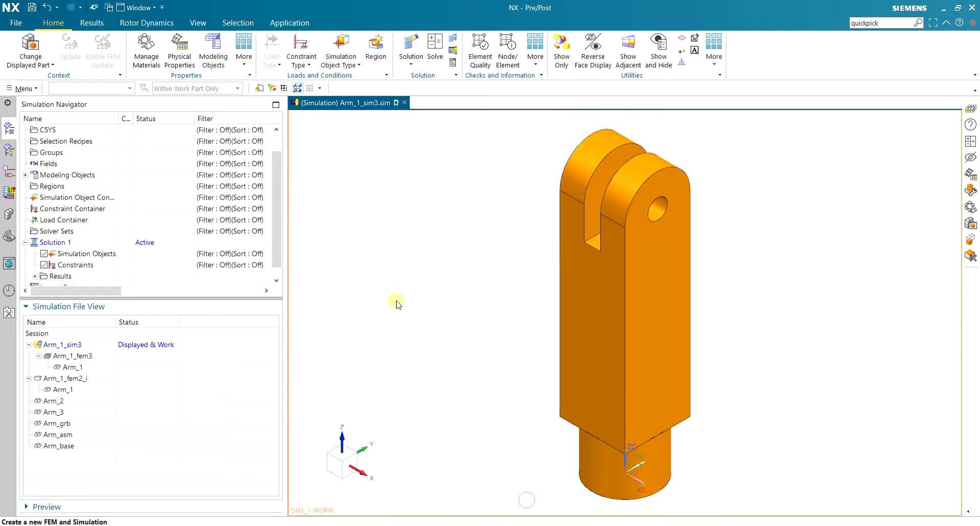
middle_click_drag(492, 336, 445, 320)
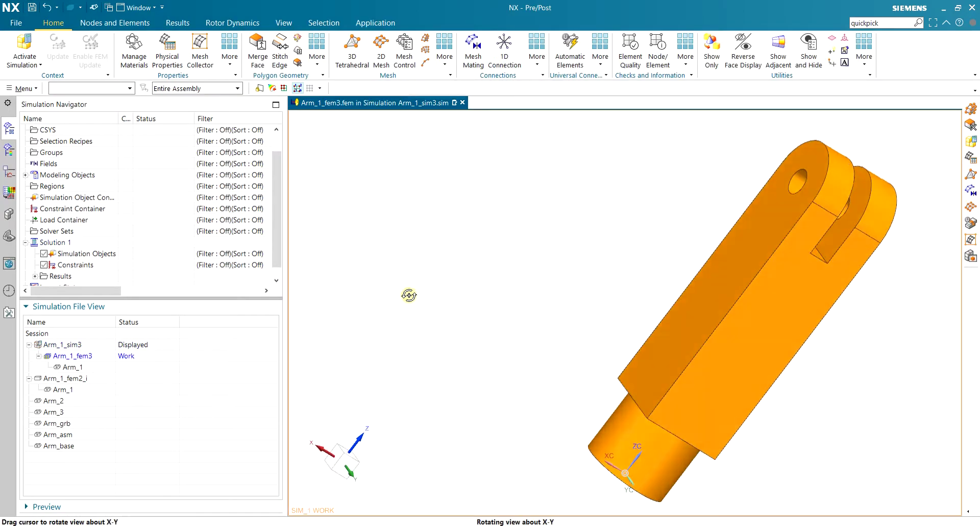
scroll(590, 357, "down", 3)
scroll(568, 340, "up", 2)
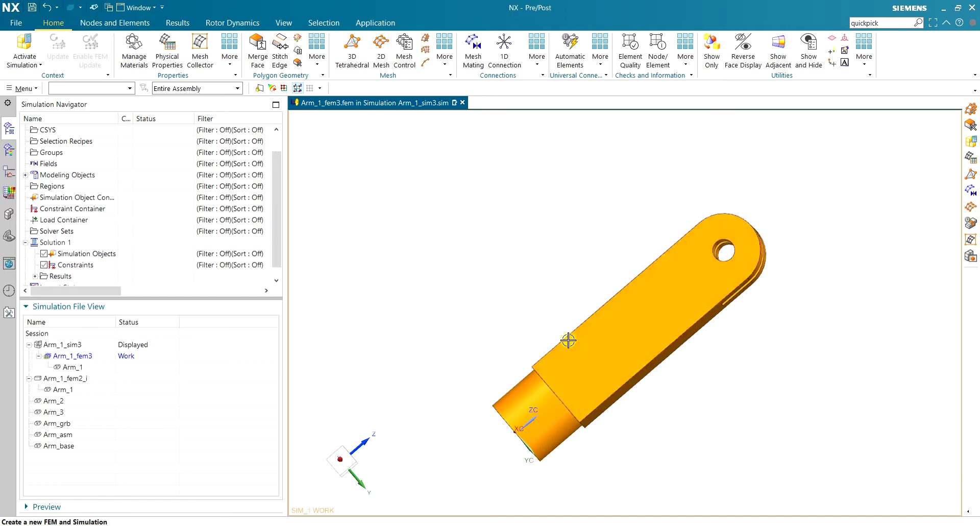
Mesh the Arm_1 body with 3D tetrahedral elements of 6 mm size
left_click(352, 55)
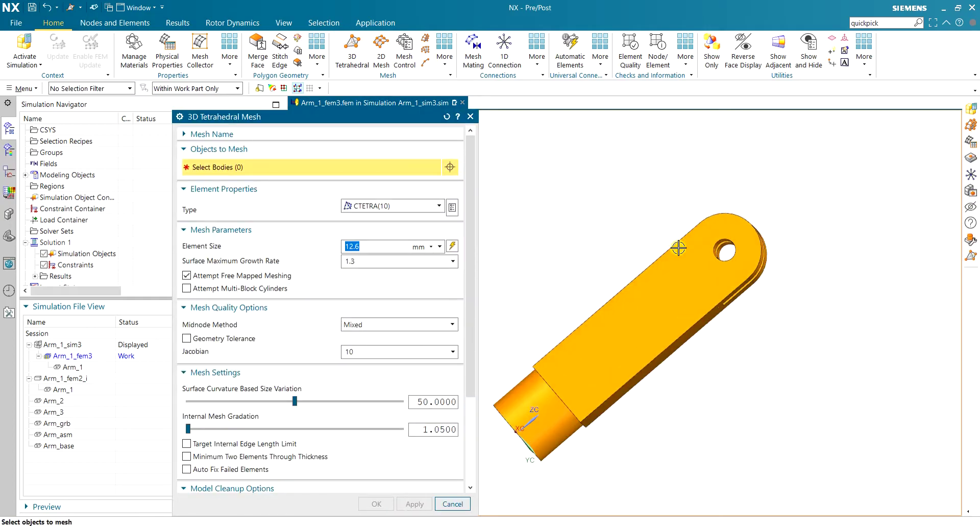
scroll(681, 244, "up", 2)
middle_click_drag(674, 226, 680, 234)
scroll(605, 193, "down", 3)
scroll(642, 203, "up", 3)
middle_click_drag(783, 199, 776, 186)
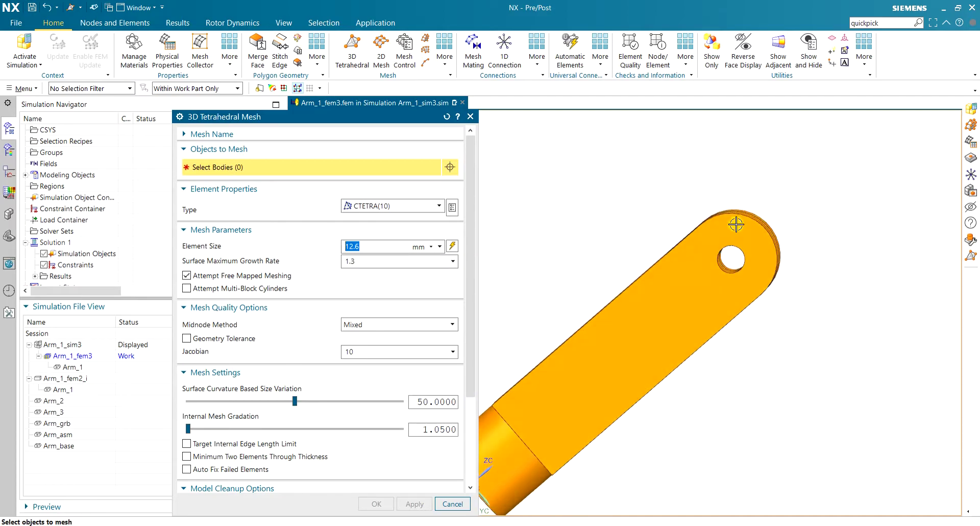
scroll(731, 257, "down", 2)
scroll(724, 230, "up", 3)
middle_click_drag(755, 178, 764, 204)
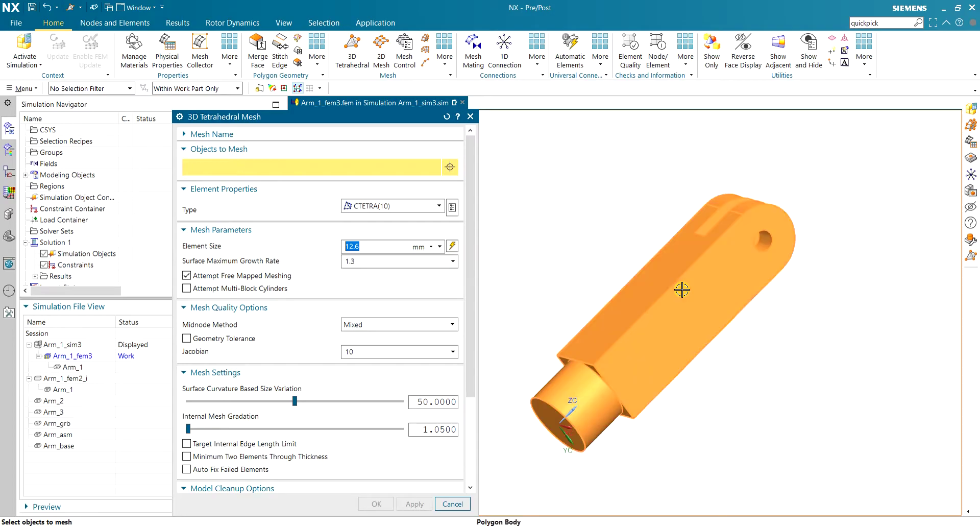
left_click(683, 289)
left_click(442, 248)
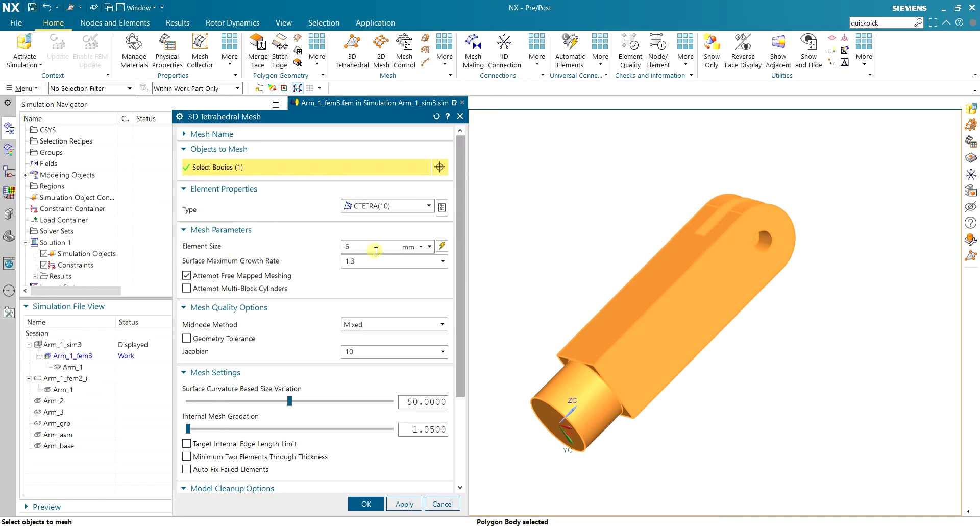
left_click(366, 502)
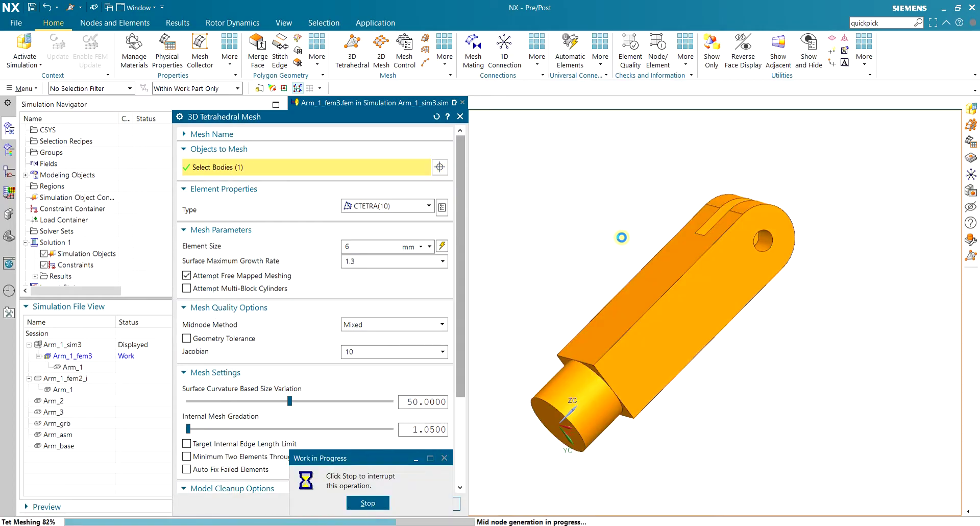
Orbit and zoom the meshed arm to inspect the elements
mouse_move(838, 289)
middle_mouse_down()
mouse_move(816, 280)
mouse_move(798, 225)
mouse_move(827, 273)
mouse_move(819, 285)
mouse_move(840, 300)
mouse_move(796, 287)
mouse_move(801, 299)
mouse_move(813, 297)
mouse_move(793, 300)
mouse_move(734, 210)
mouse_move(735, 228)
middle_mouse_up()
scroll(874, 330, "down", 2)
scroll(798, 293, "up", 3)
scroll(775, 269, "down", 1)
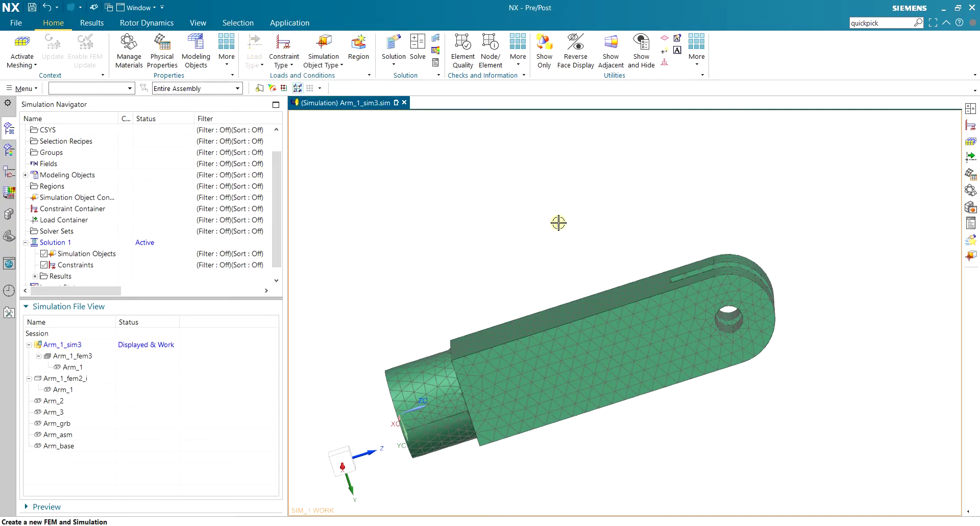
Start a Fixed Boundary Degrees of Freedom constraint on the meshed arm
middle_click_drag(557, 221, 533, 214)
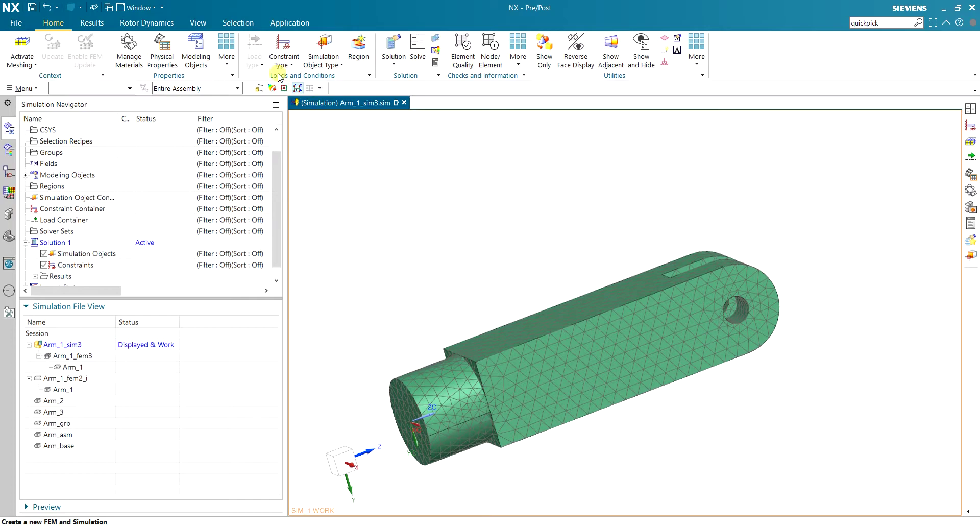
left_click(281, 64)
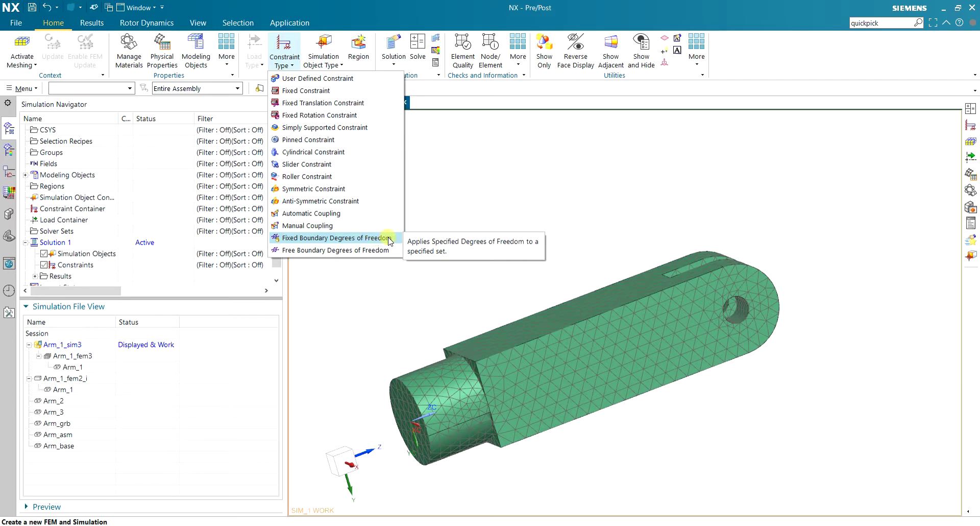
left_click(389, 239)
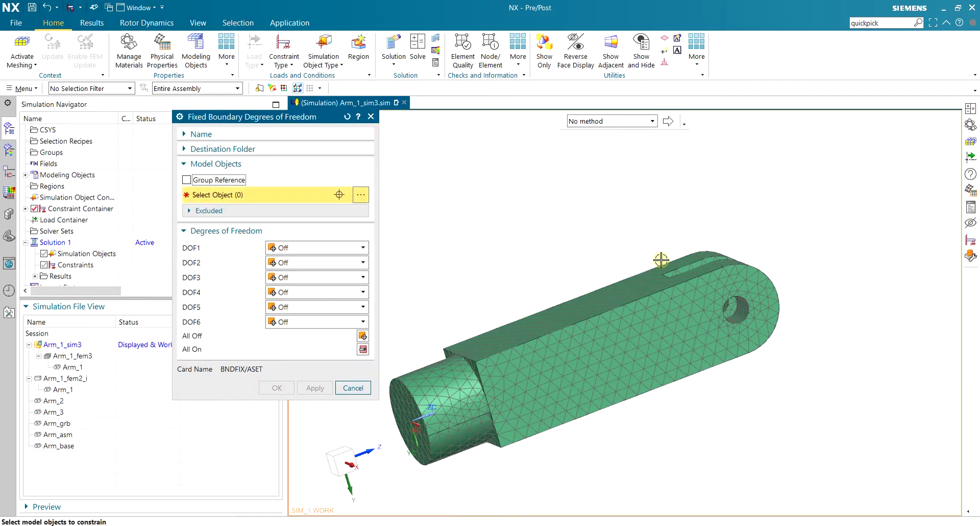
Orbit, pan and zoom the meshed arm to view the area around its pin hole
middle_click_drag(660, 260, 669, 253)
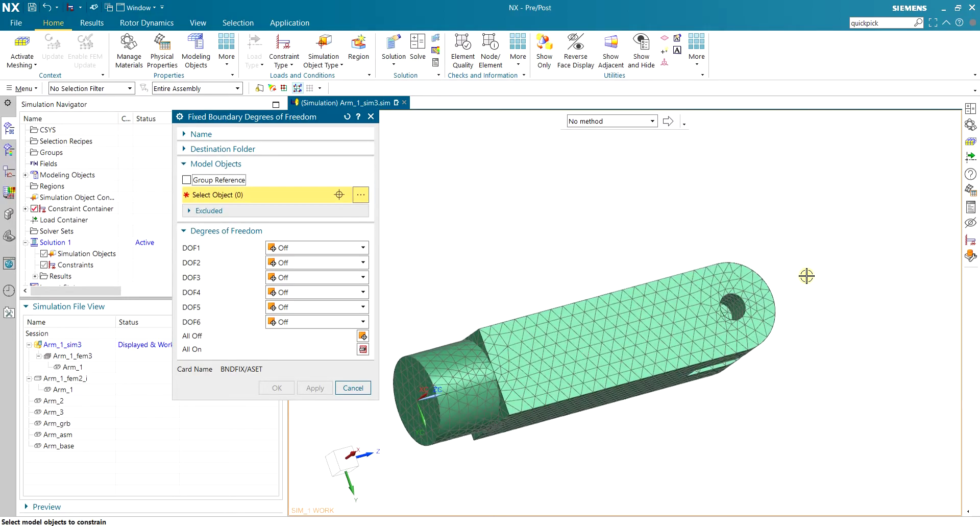
middle_click_drag(806, 275, 770, 297)
scroll(740, 301, "up", 3)
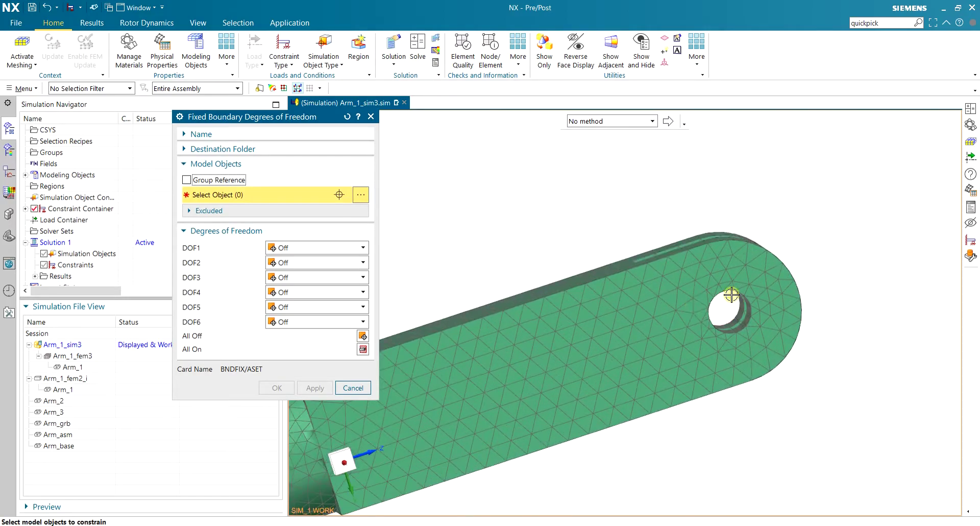
scroll(484, 400, "down", 2)
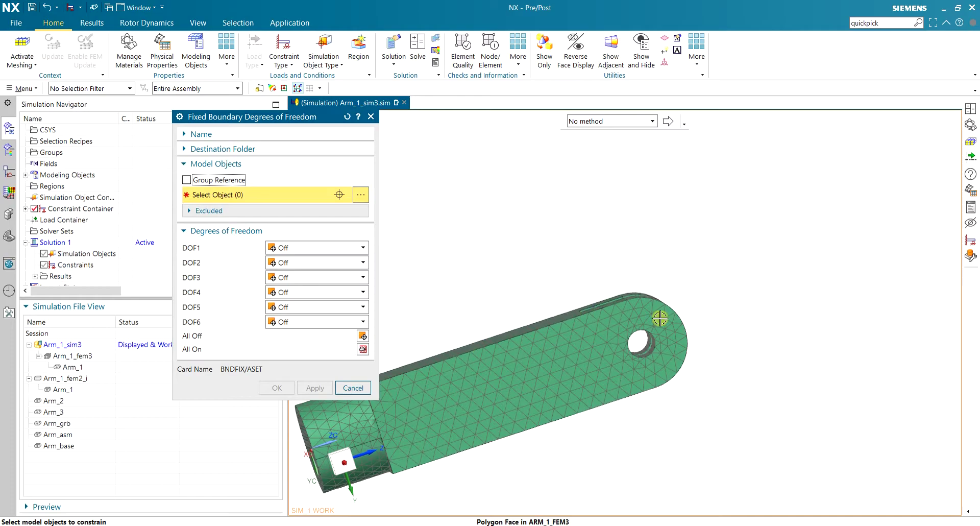
scroll(510, 334, "down", 2)
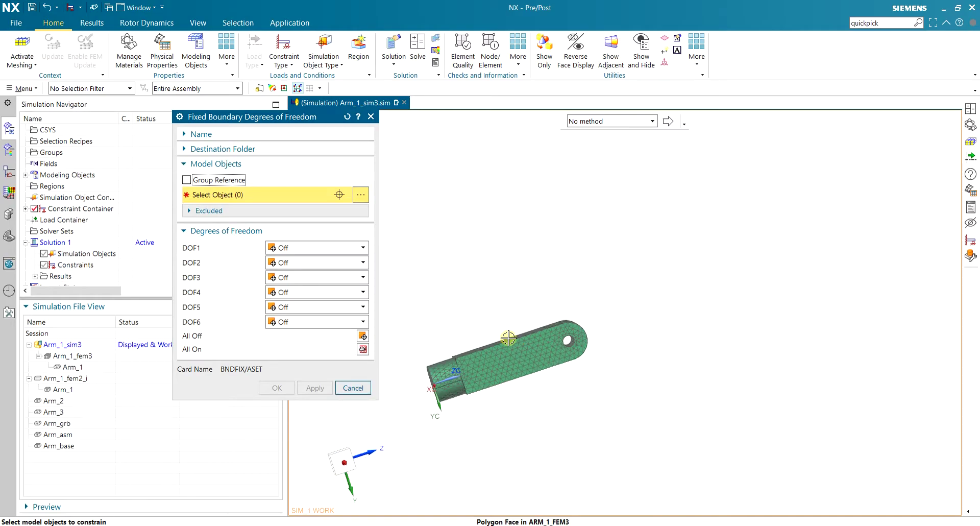
middle_click_drag(370, 394, 426, 368, "shift")
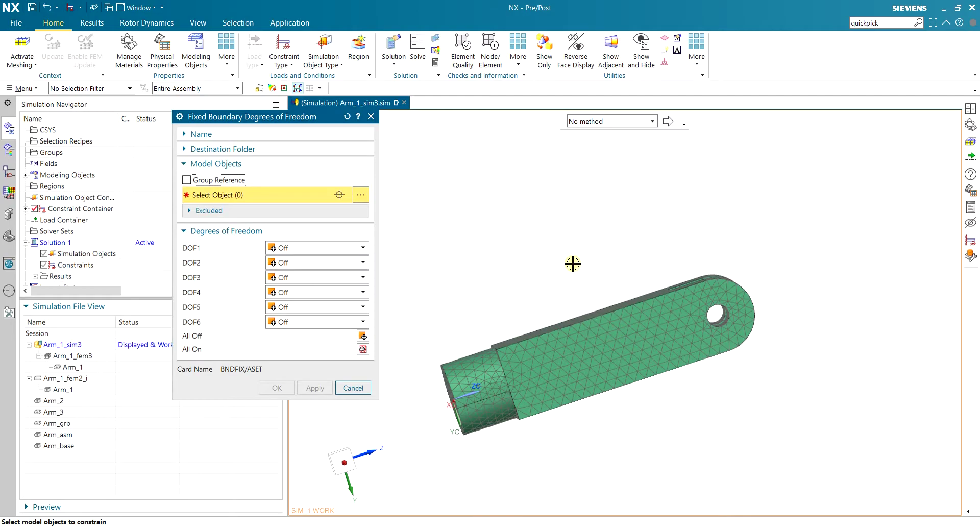
middle_click_drag(573, 263, 535, 370)
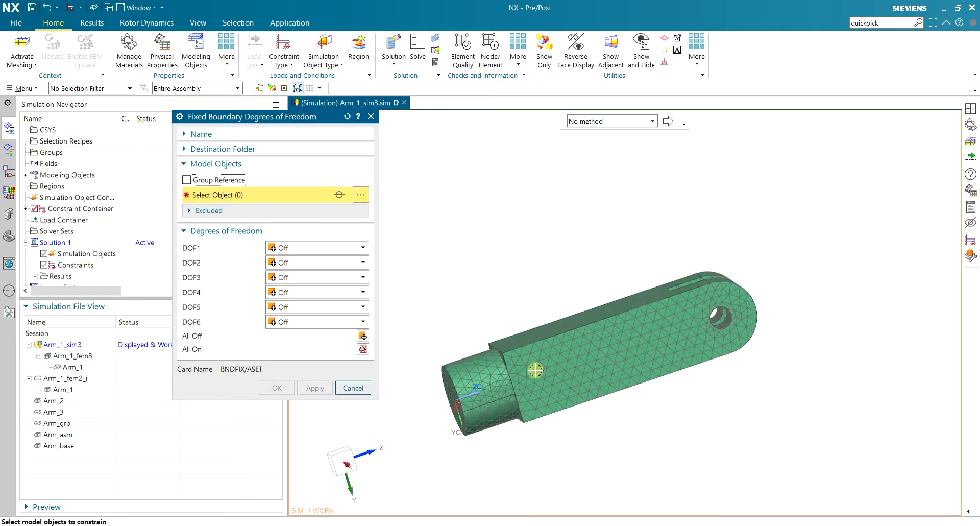
scroll(632, 369, "up", 2)
scroll(635, 367, "down", 1)
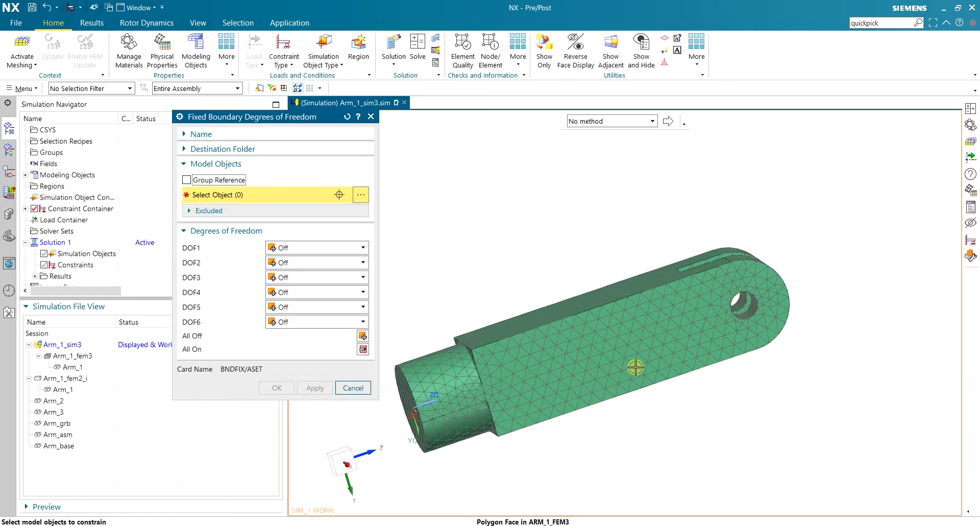
scroll(725, 312, "up", 2)
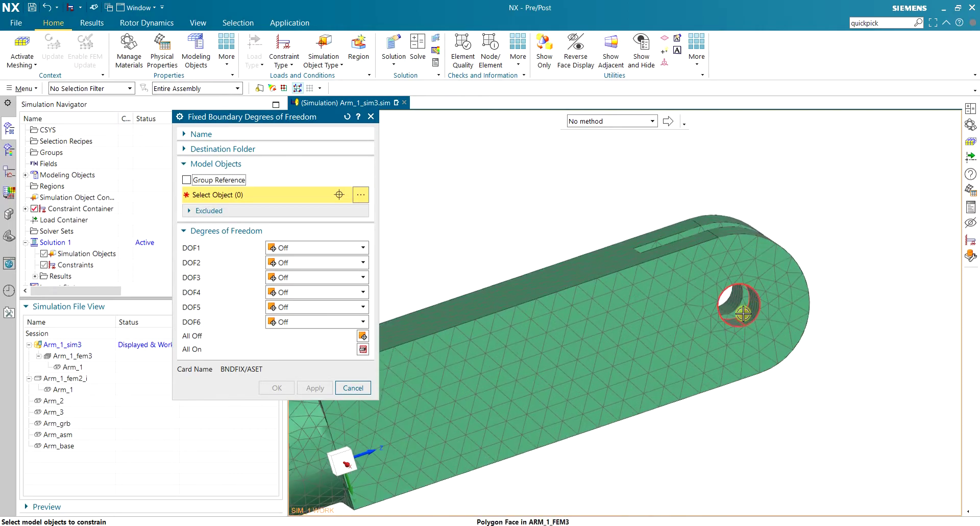
middle_click_drag(725, 308, 723, 303)
scroll(729, 303, "up", 2)
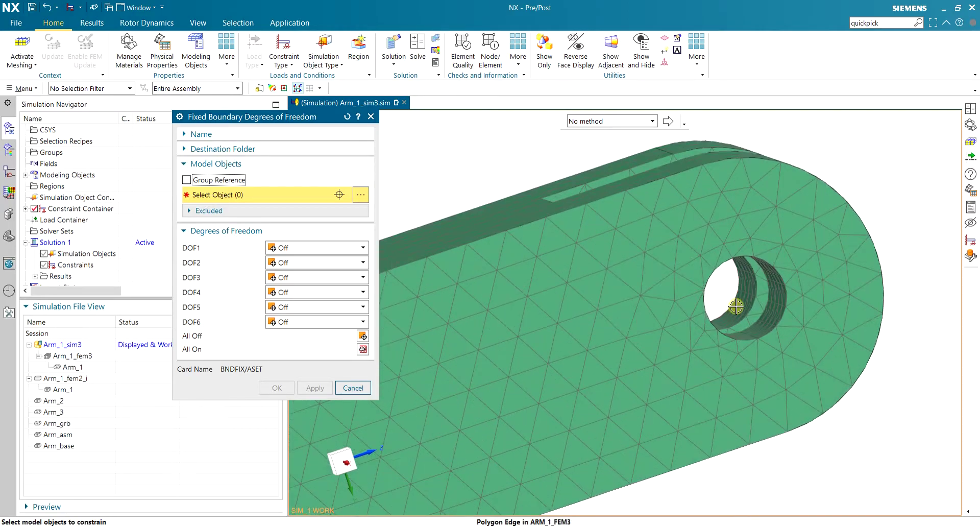
scroll(775, 320, "down", 3)
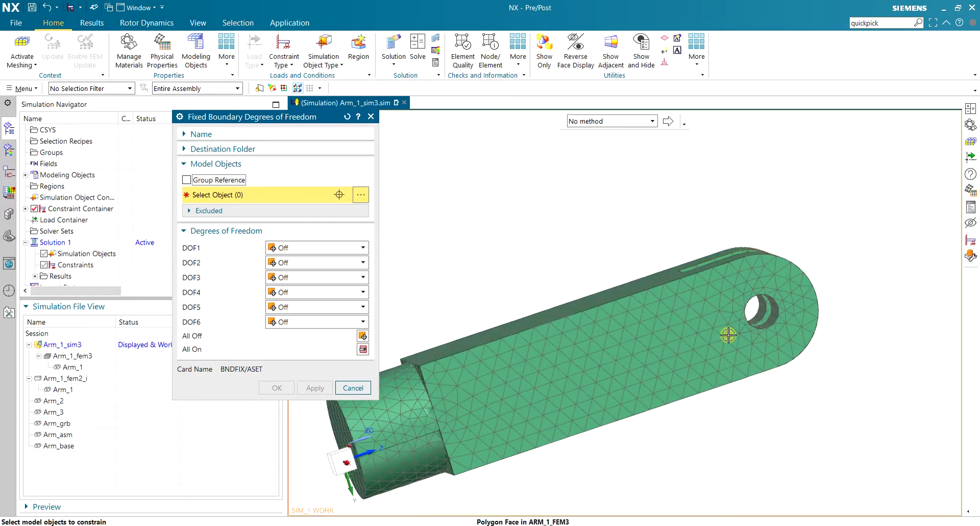
scroll(345, 429, "down", 1)
scroll(323, 431, "up", 1)
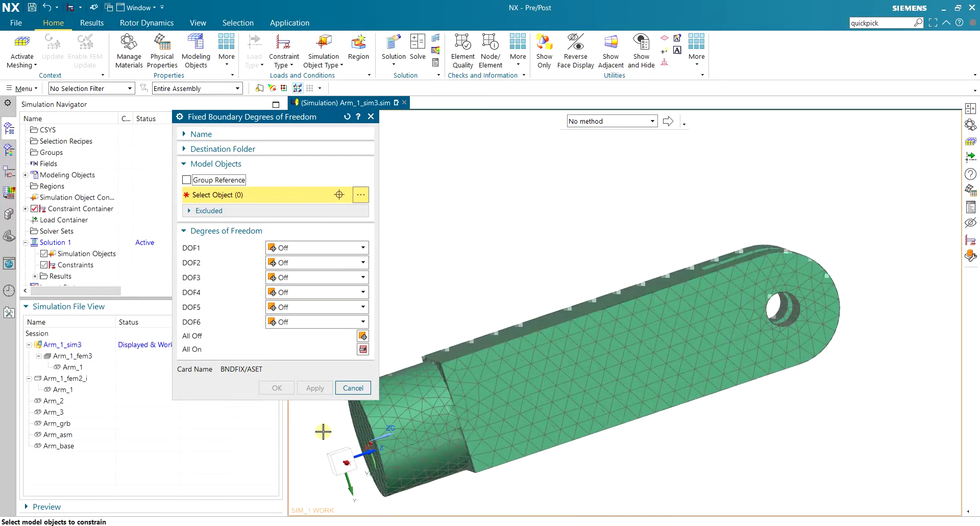
scroll(790, 311, "up", 2)
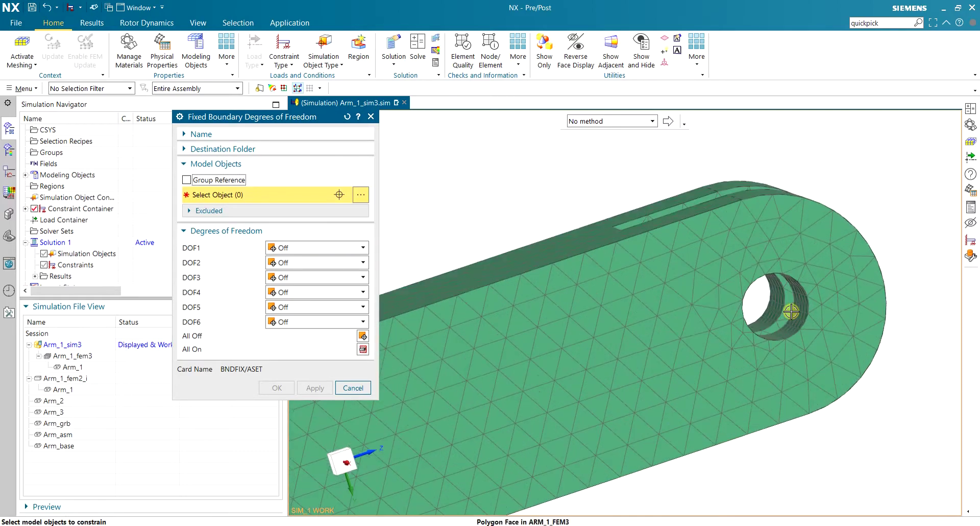
scroll(791, 311, "up", 2)
middle_click_drag(750, 291, 680, 305)
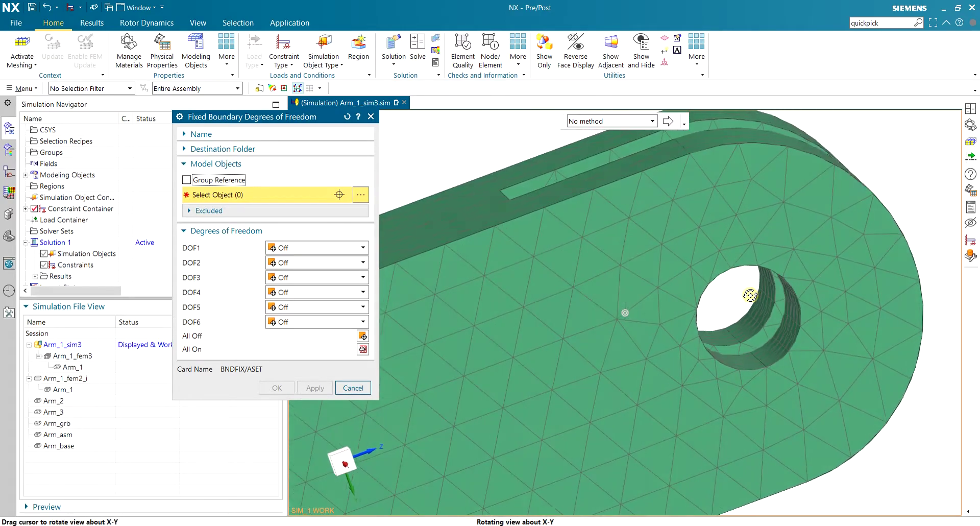
Abandon the Fixed Boundary DOF setup
left_click(353, 387)
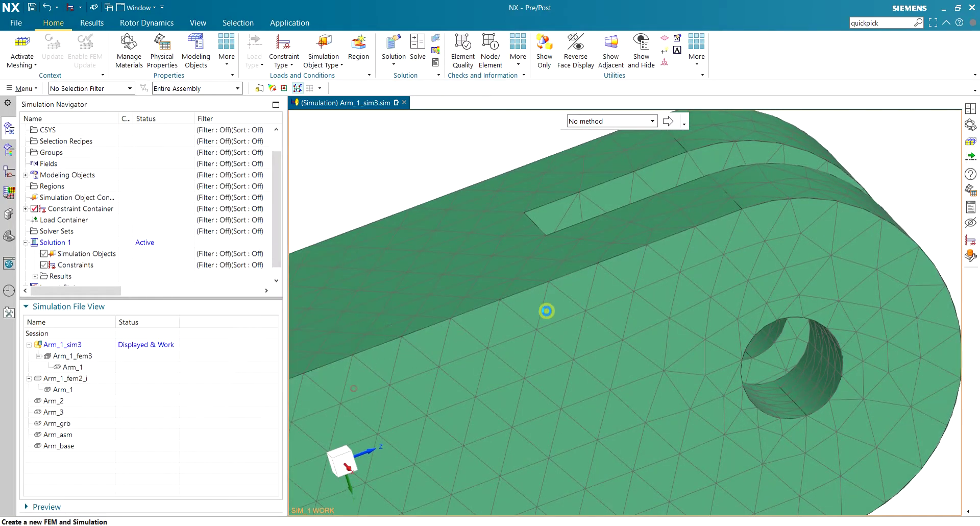
scroll(548, 310, "down", 2)
scroll(548, 310, "down", 2)
scroll(357, 233, "up", 3)
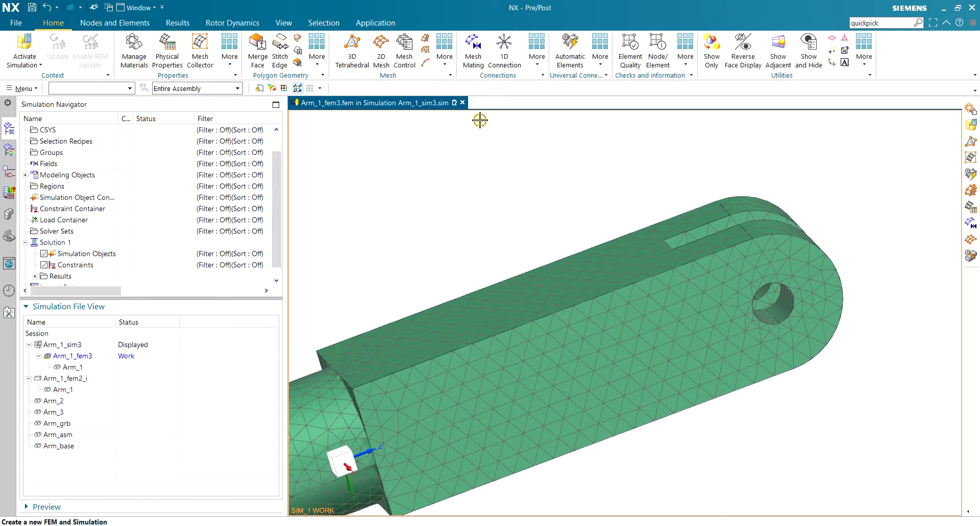
Create an RBE2 Point to Edge connection from the hole's centre point to its circular edge
left_click(504, 51)
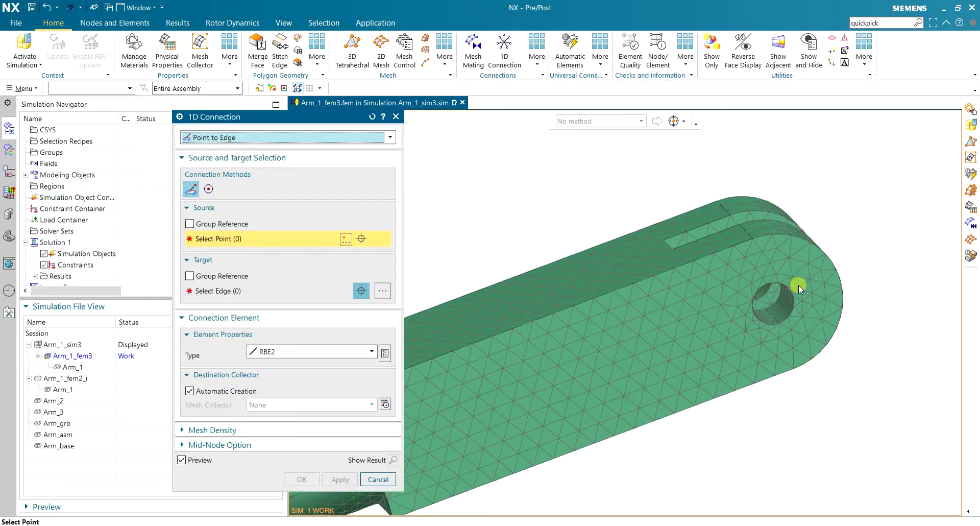
mouse_move(855, 273)
middle_mouse_down()
mouse_move(909, 309)
mouse_move(893, 301)
mouse_move(894, 324)
mouse_move(875, 311)
mouse_move(899, 312)
middle_mouse_up()
scroll(801, 190, "up", 3)
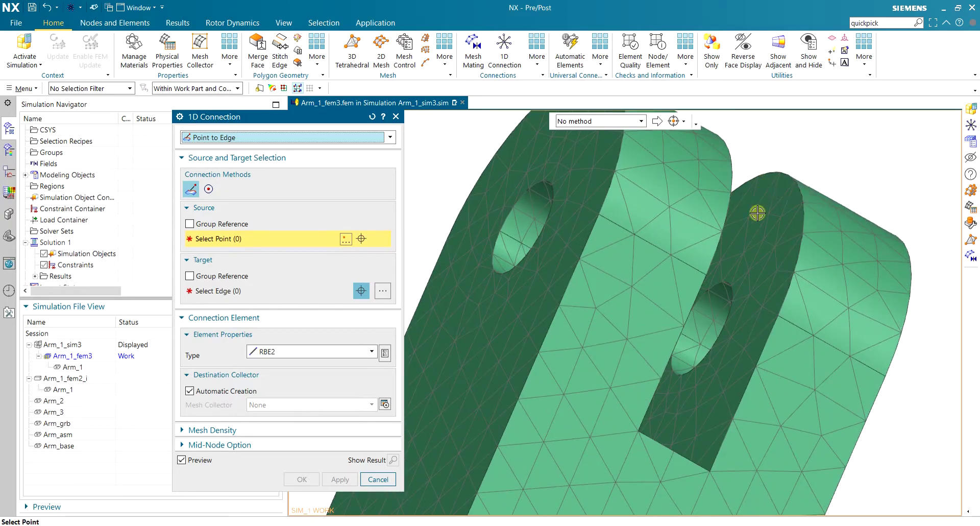
scroll(744, 290, "up", 2)
left_click(720, 309)
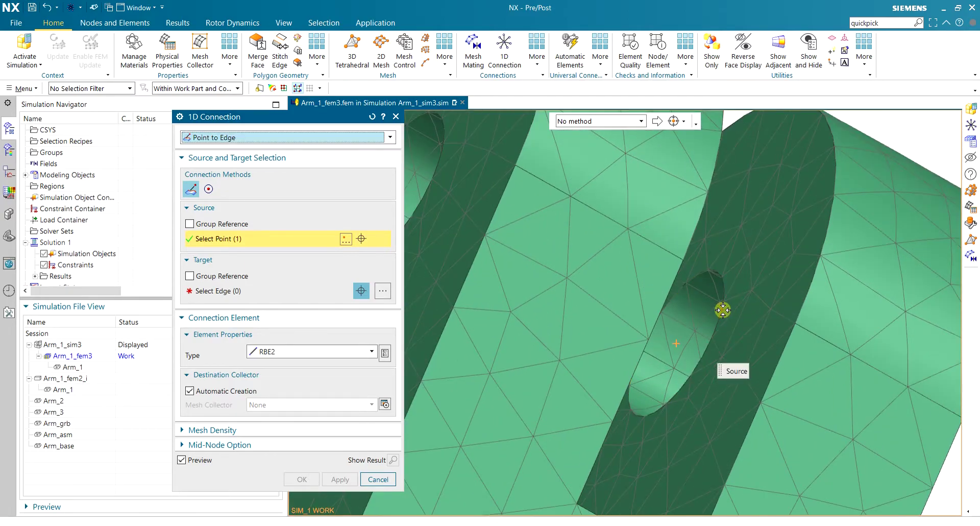
mouse_move(662, 354)
middle_mouse_down()
mouse_move(645, 322)
mouse_move(619, 308)
mouse_move(666, 325)
middle_mouse_up()
scroll(679, 325, "up", 3)
scroll(683, 325, "up", 2)
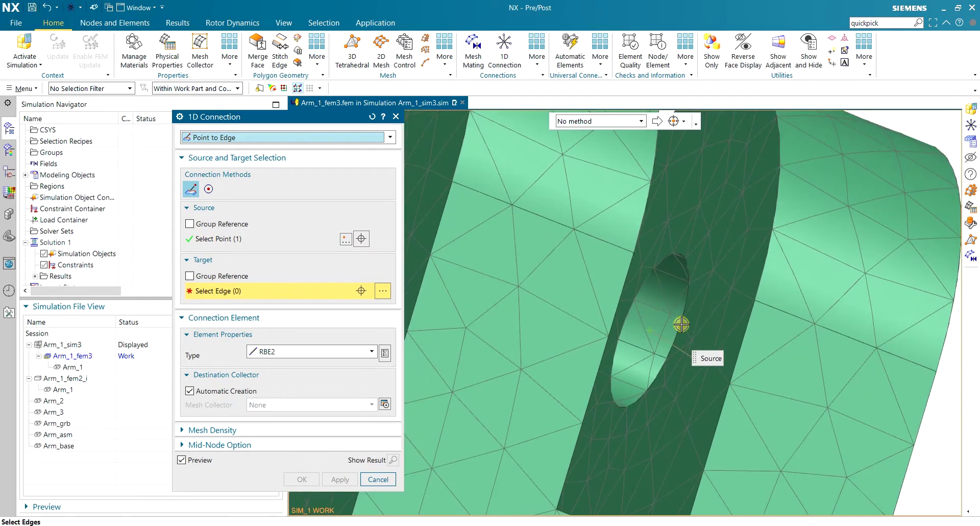
left_click(683, 325)
scroll(816, 390, "down", 3)
mouse_move(816, 389)
middle_mouse_down()
mouse_move(745, 350)
mouse_move(751, 343)
mouse_move(623, 320)
mouse_move(648, 372)
middle_mouse_up()
scroll(768, 383, "up", 2)
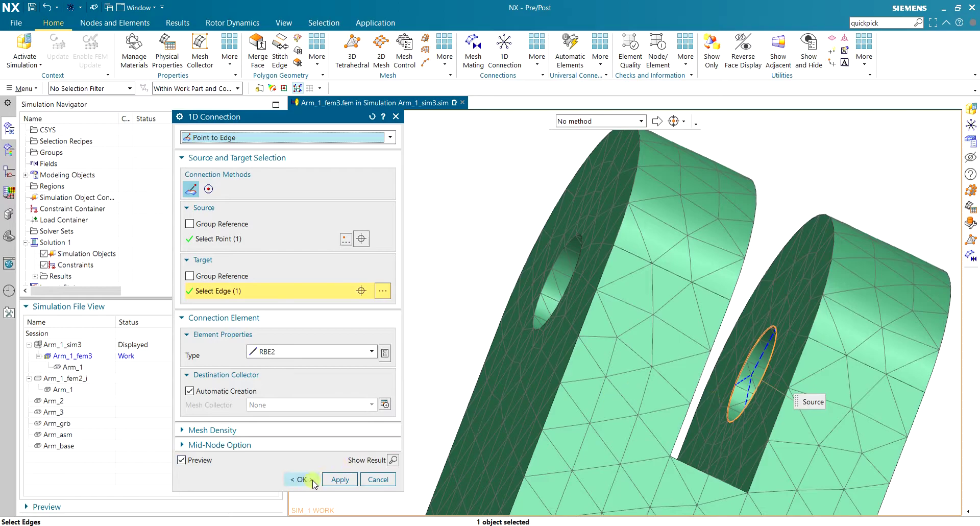
left_click(301, 479)
Orbit the arm to inspect the hole spider, then turn to the cylindrical end
mouse_move(653, 357)
middle_mouse_down()
mouse_move(762, 360)
mouse_move(796, 387)
middle_mouse_up()
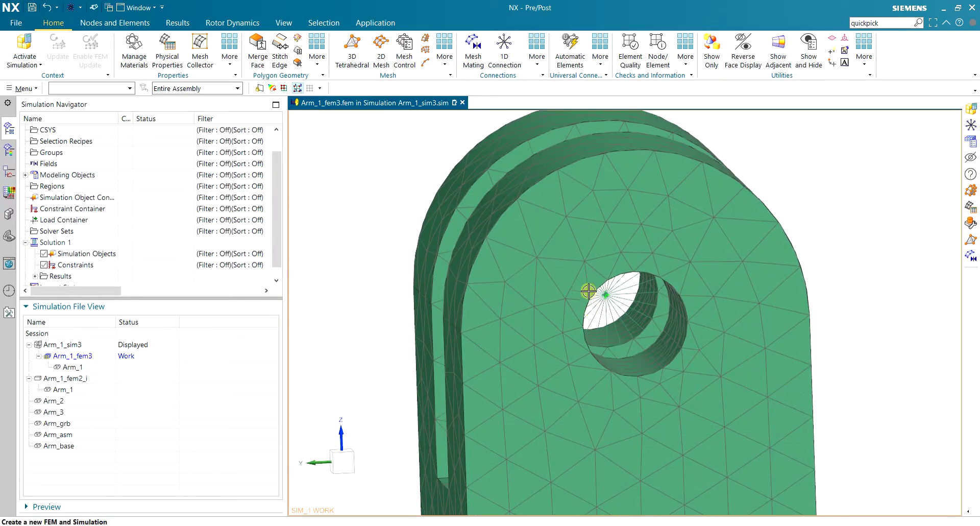
scroll(640, 304, "up", 3)
scroll(638, 302, "up", 3)
middle_click_drag(638, 302, 644, 290)
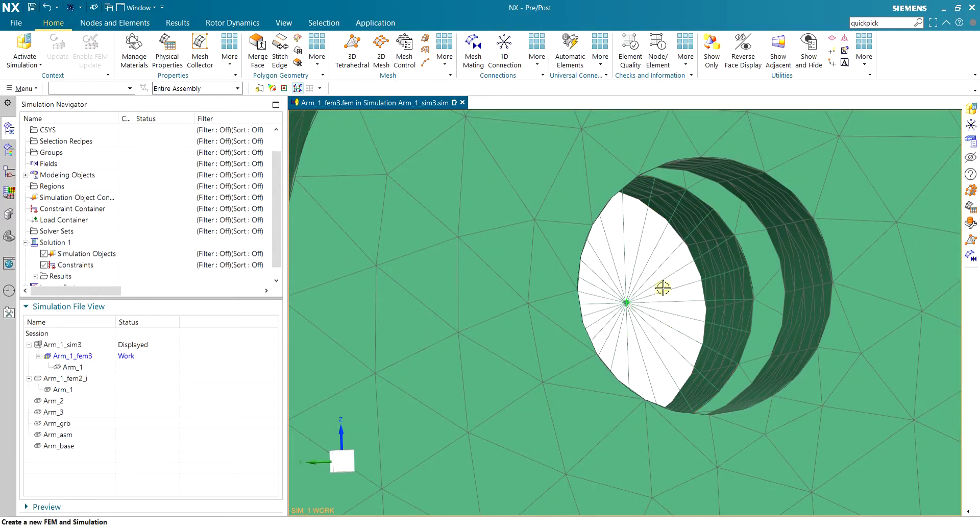
scroll(732, 336, "down", 4)
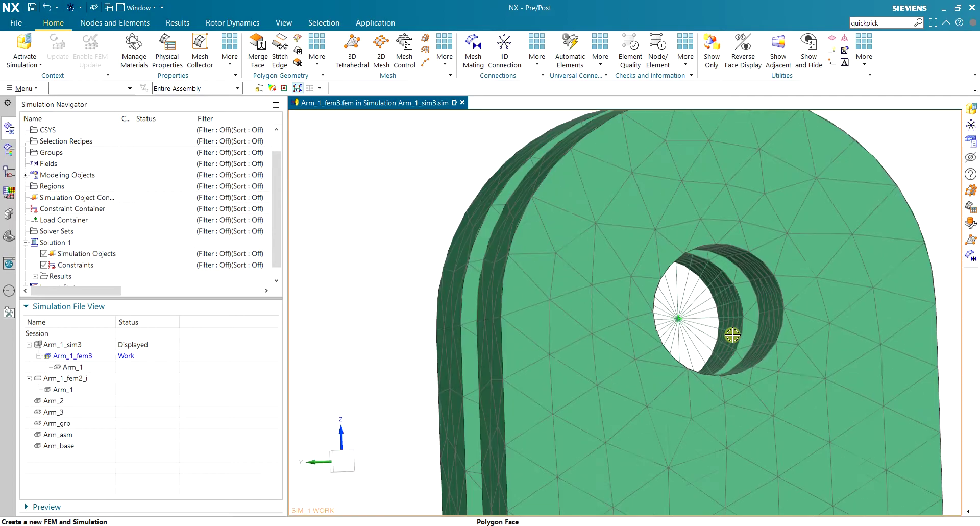
mouse_move(732, 336)
middle_mouse_down()
mouse_move(651, 324)
mouse_move(662, 329)
middle_mouse_up()
scroll(662, 329, "down", 3)
scroll(661, 331, "up", 5)
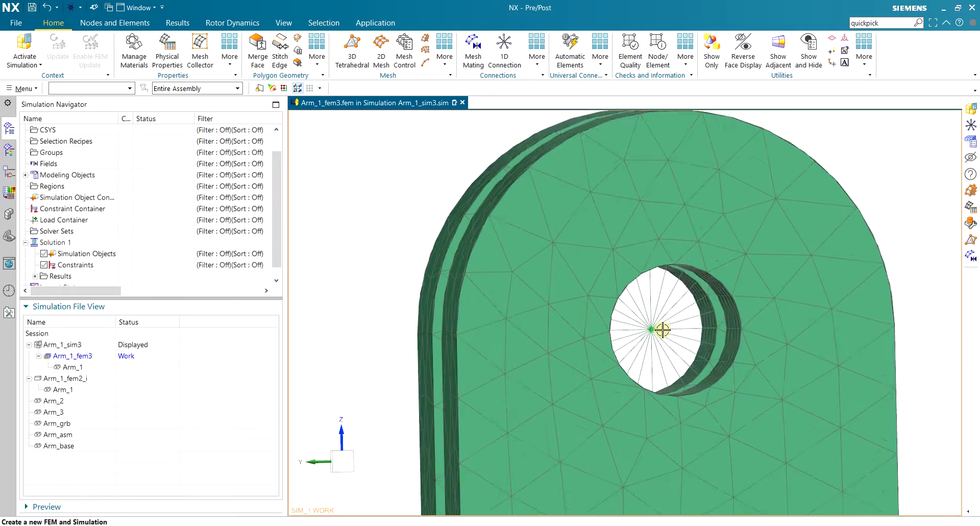
scroll(659, 333, "up", 2)
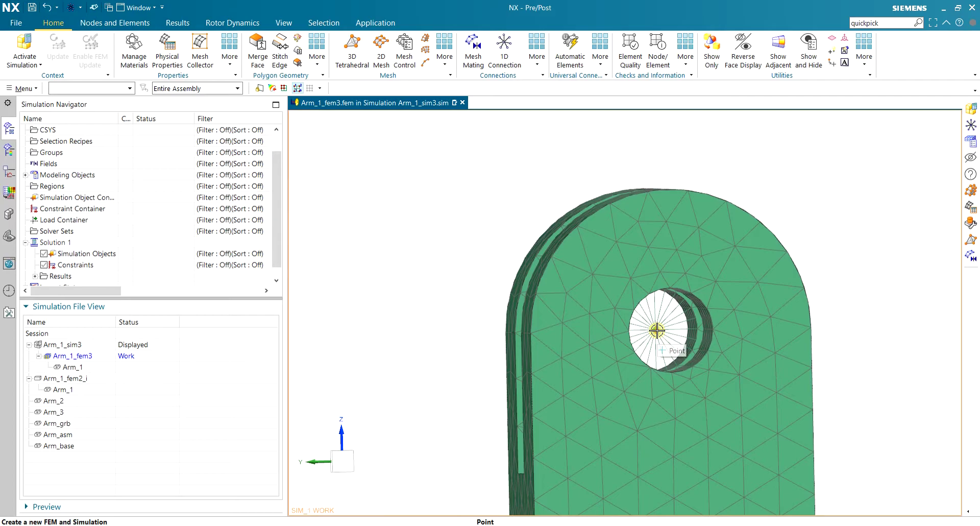
mouse_move(656, 330)
middle_mouse_down()
mouse_move(671, 322)
mouse_move(628, 326)
mouse_move(593, 299)
mouse_move(582, 321)
mouse_move(514, 366)
middle_mouse_up()
scroll(514, 365, "down", 3)
scroll(459, 459, "up", 4)
scroll(446, 502, "down", 3)
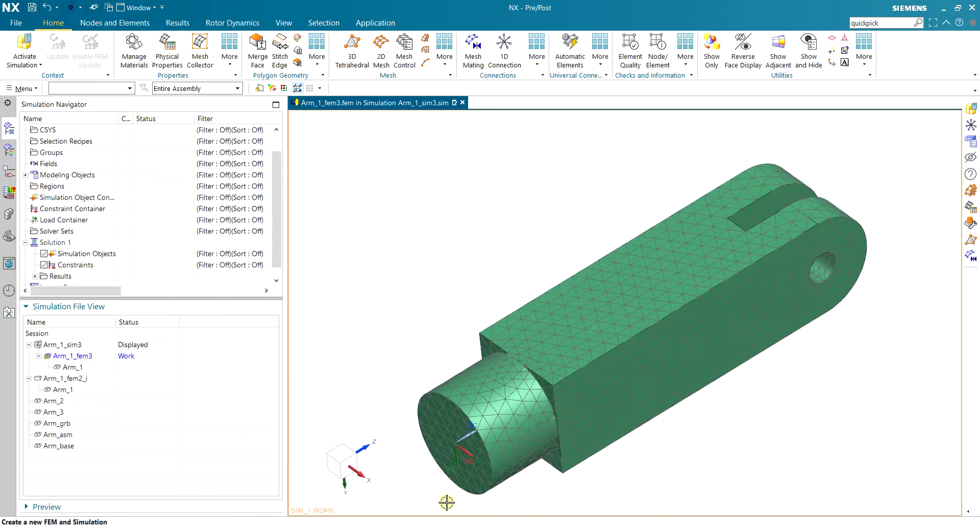
scroll(446, 503, "down", 3)
Tie the cylinder end's centre point to its circular end edge with an RBE2 Point to Edge connection
left_click(504, 49)
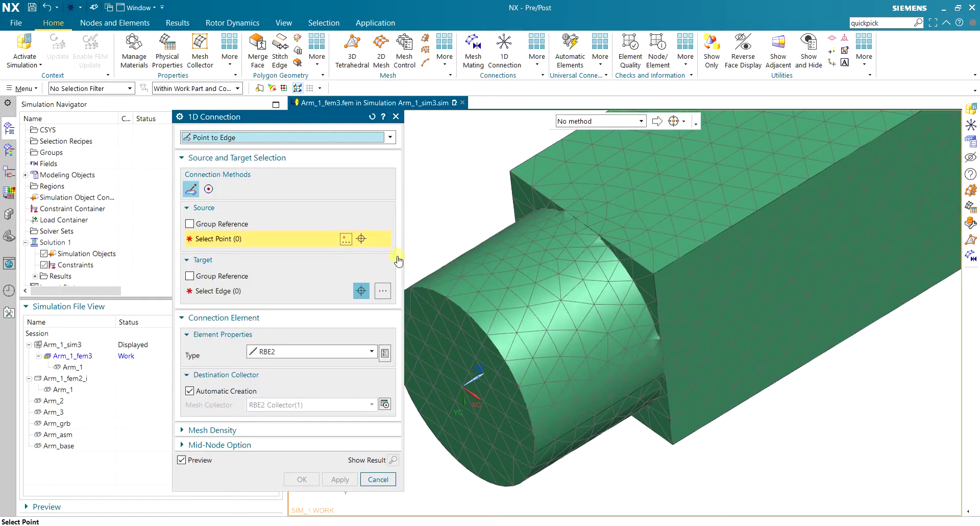
left_click(441, 292)
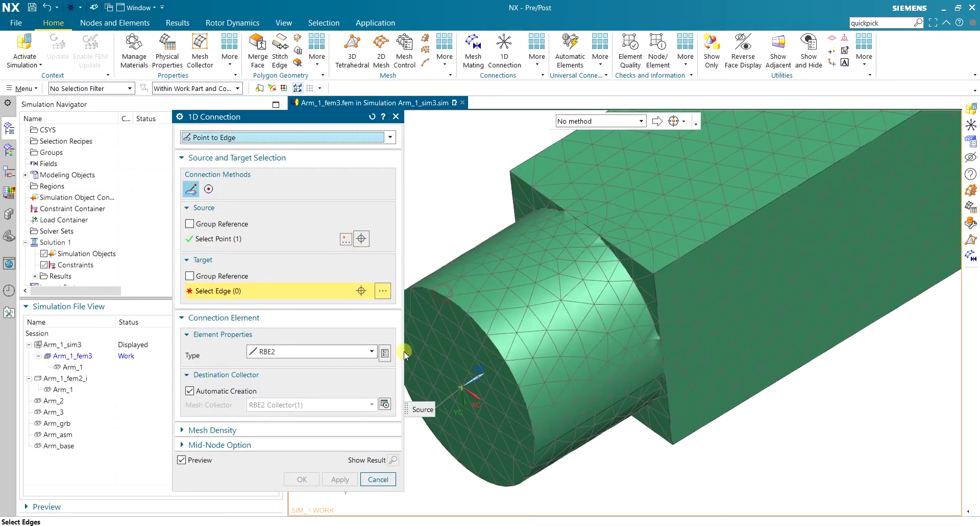
left_click(480, 333)
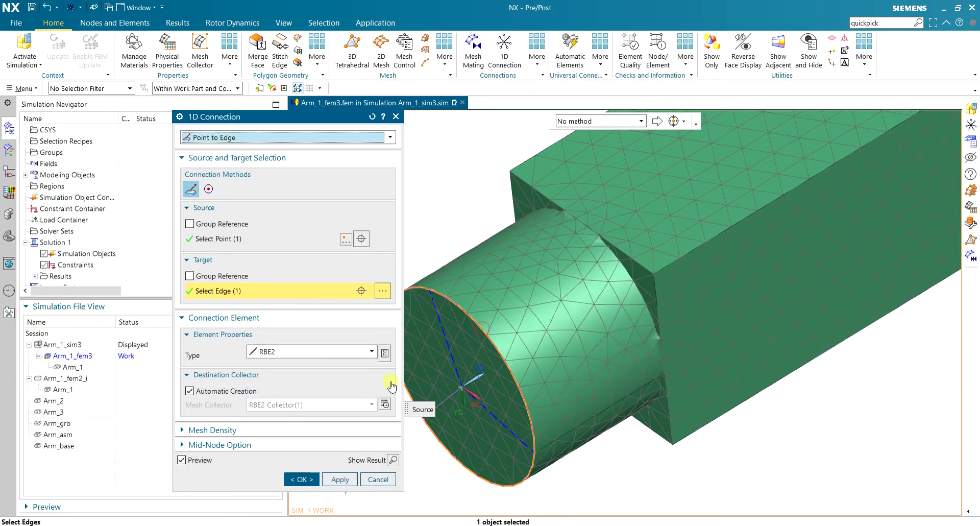
left_click_drag(312, 117, 279, 104)
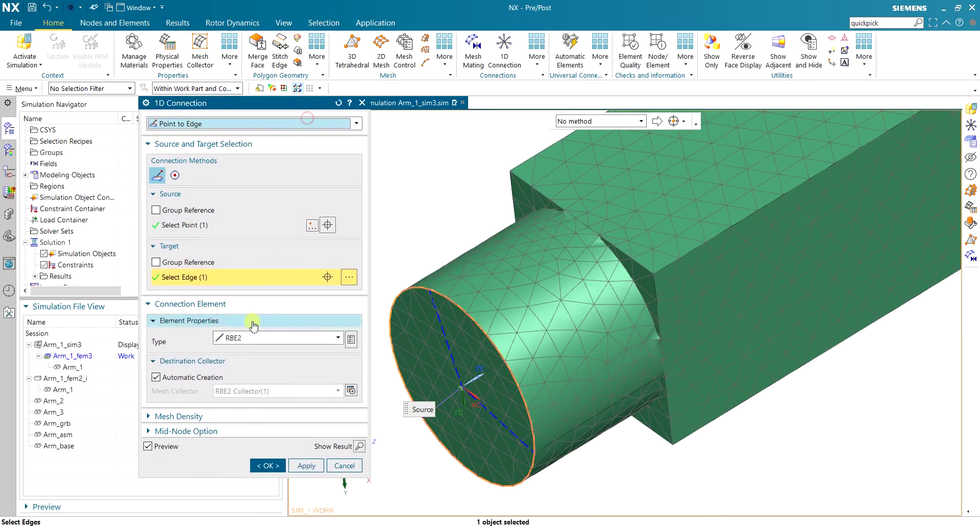
left_click(282, 341)
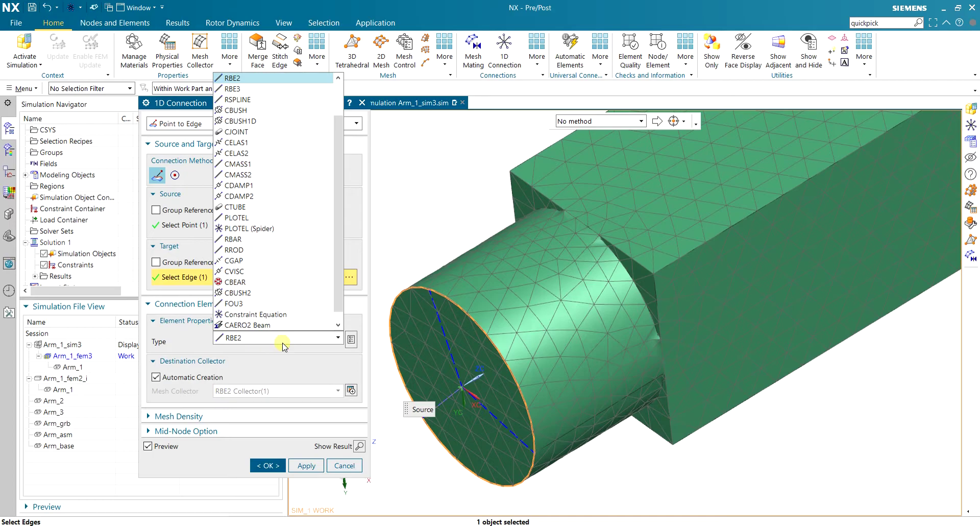
scroll(260, 100, "up", 1)
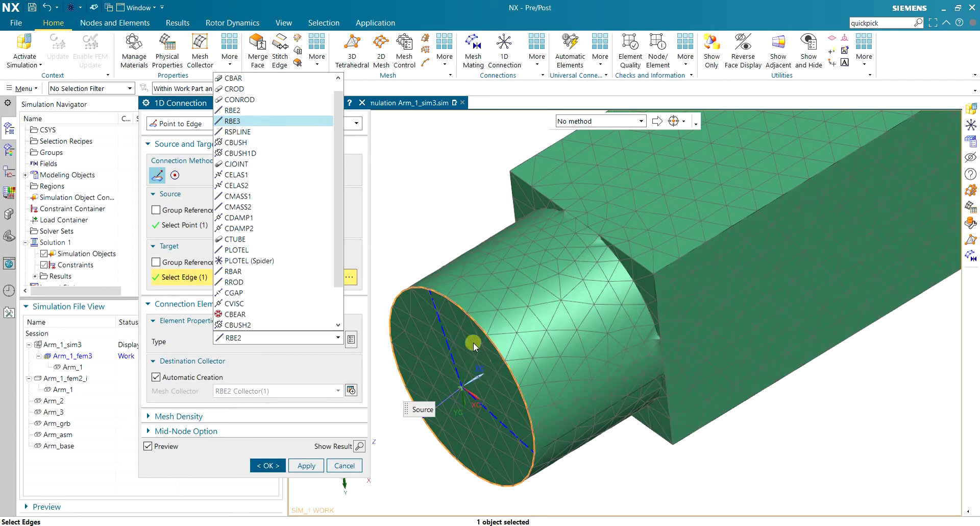
left_click(247, 111)
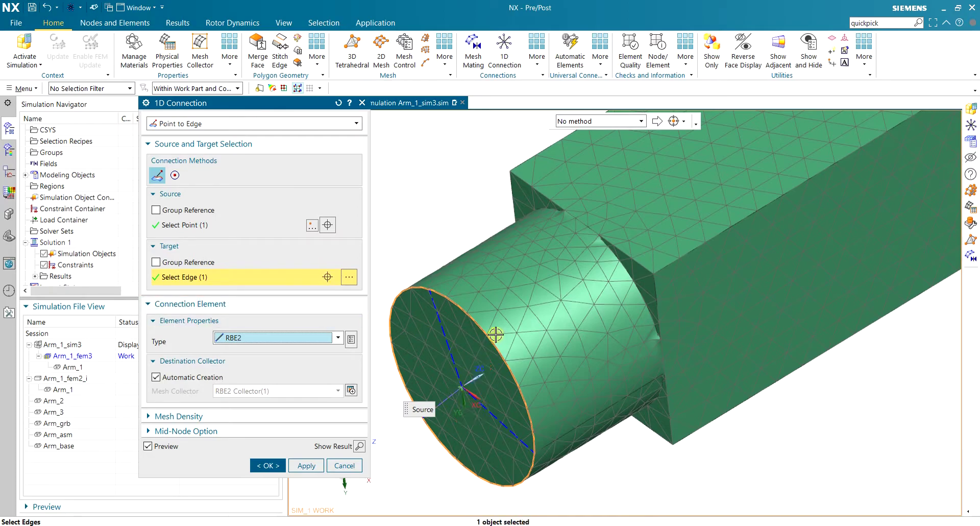
left_click(268, 465)
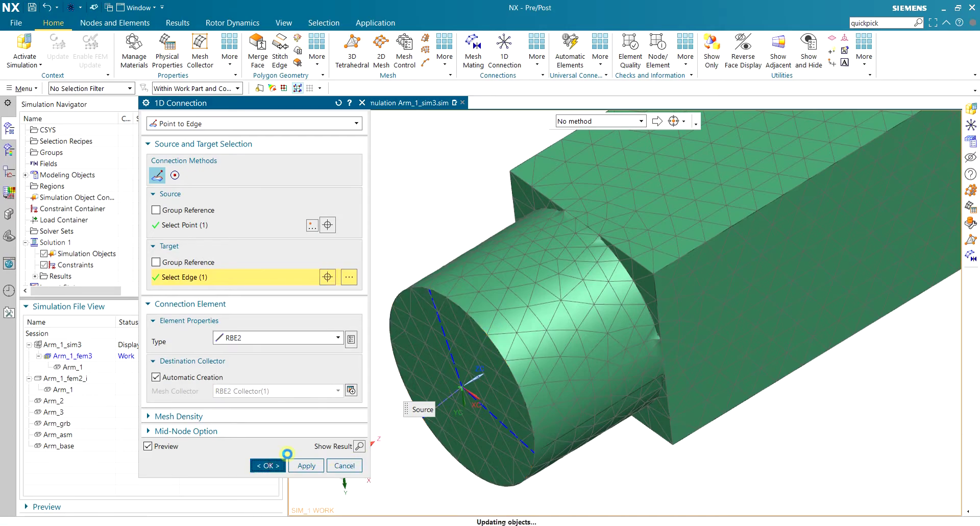
mouse_move(408, 389)
middle_mouse_down()
mouse_move(430, 350)
mouse_move(396, 352)
mouse_move(396, 401)
mouse_move(403, 368)
mouse_move(400, 395)
mouse_move(390, 385)
mouse_move(409, 383)
mouse_move(326, 265)
middle_mouse_up()
scroll(401, 383, "down", 3)
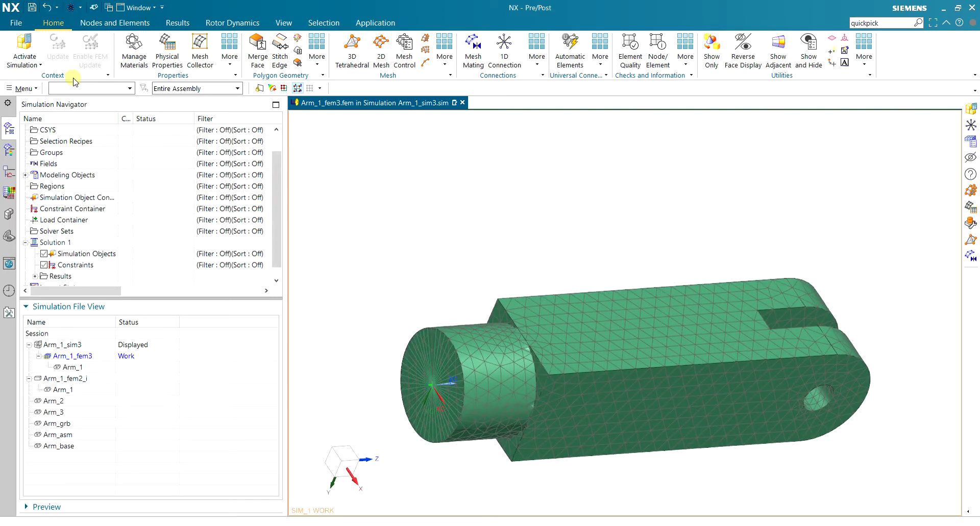
In the simulation, fix all six degrees of freedom at the cylinder end's centre node
left_click(24, 48)
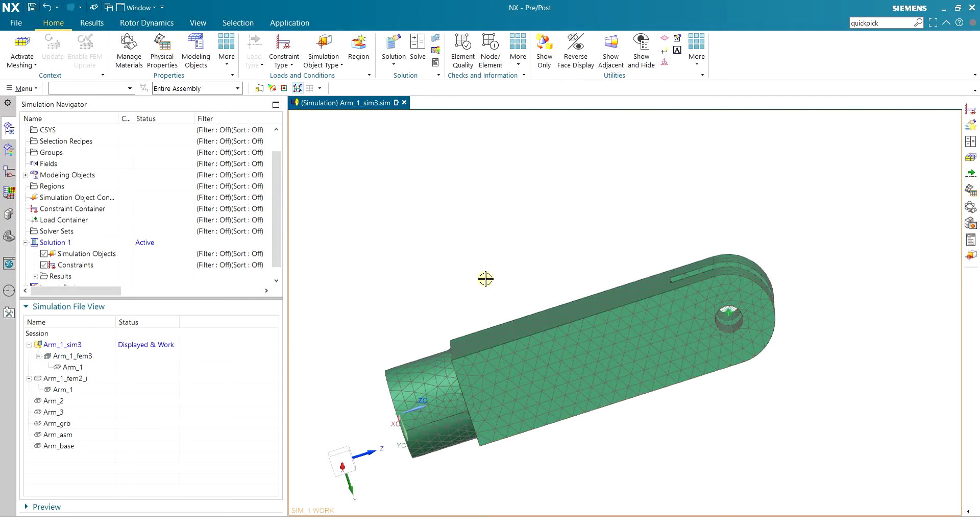
mouse_move(486, 279)
middle_mouse_down()
mouse_move(533, 271)
mouse_move(454, 263)
mouse_move(393, 226)
middle_mouse_up()
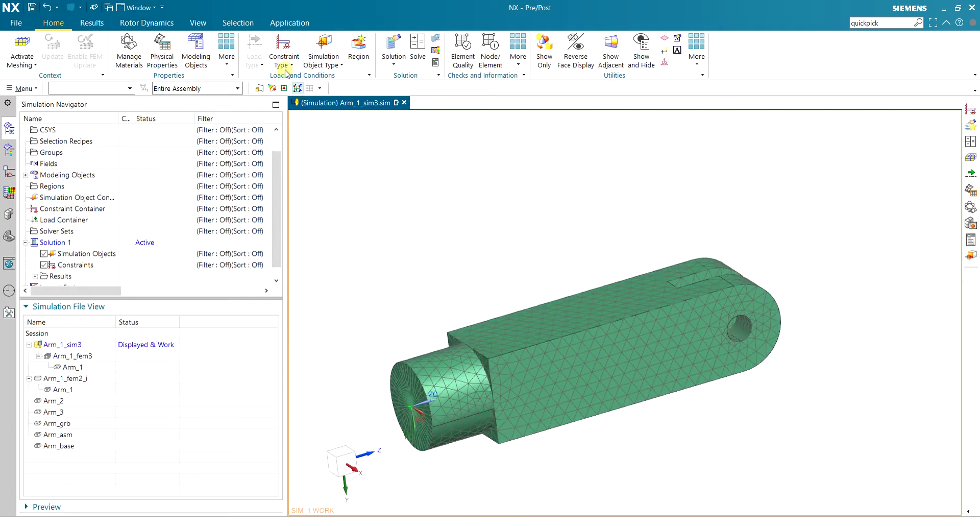
left_click(285, 70)
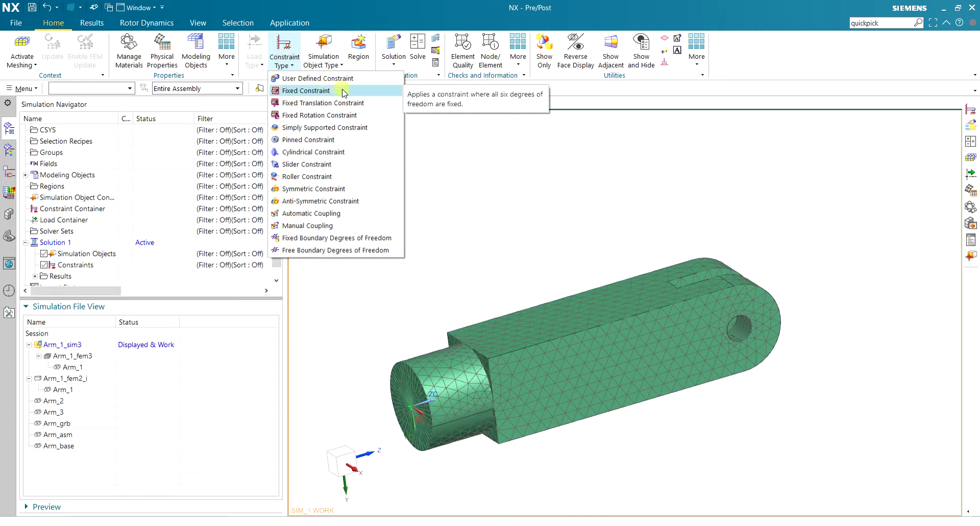
left_click(379, 239)
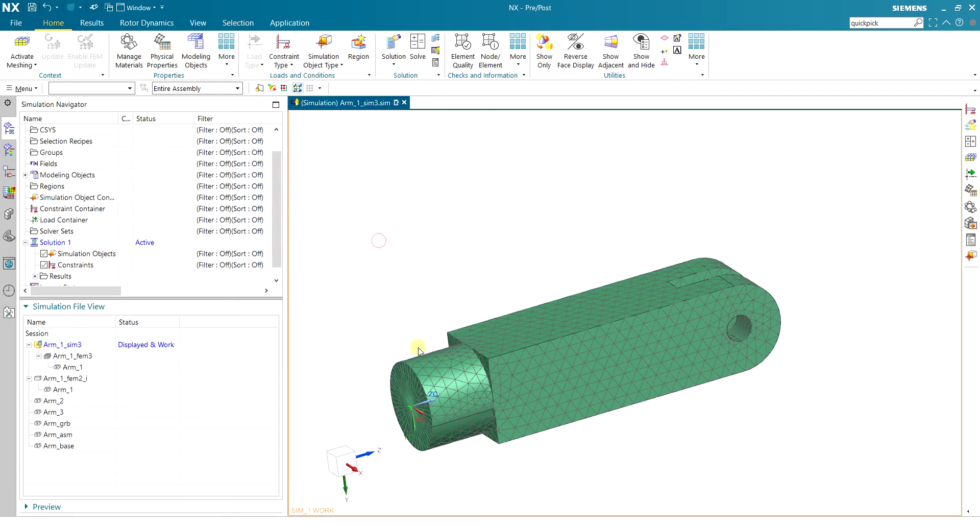
scroll(394, 428, "up", 3)
scroll(395, 421, "up", 3)
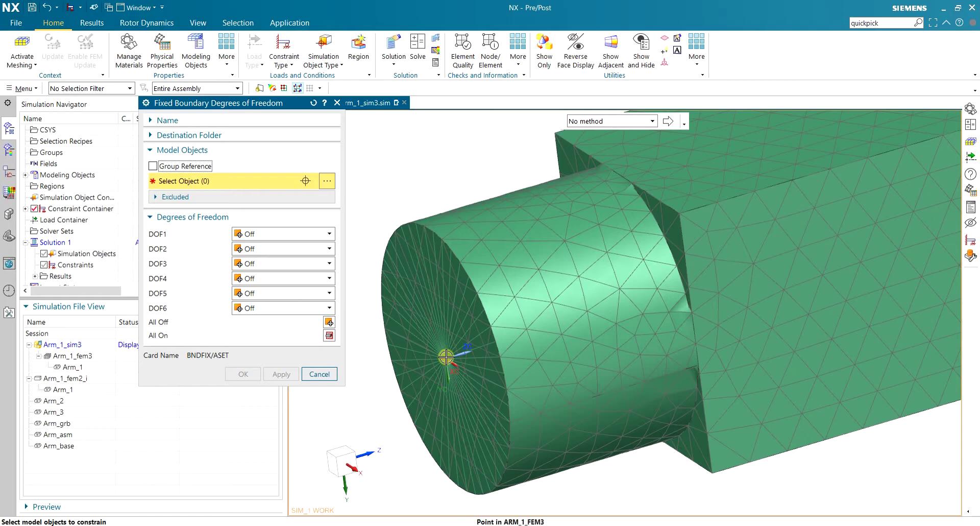
left_click(459, 381)
scroll(400, 407, "down", 5)
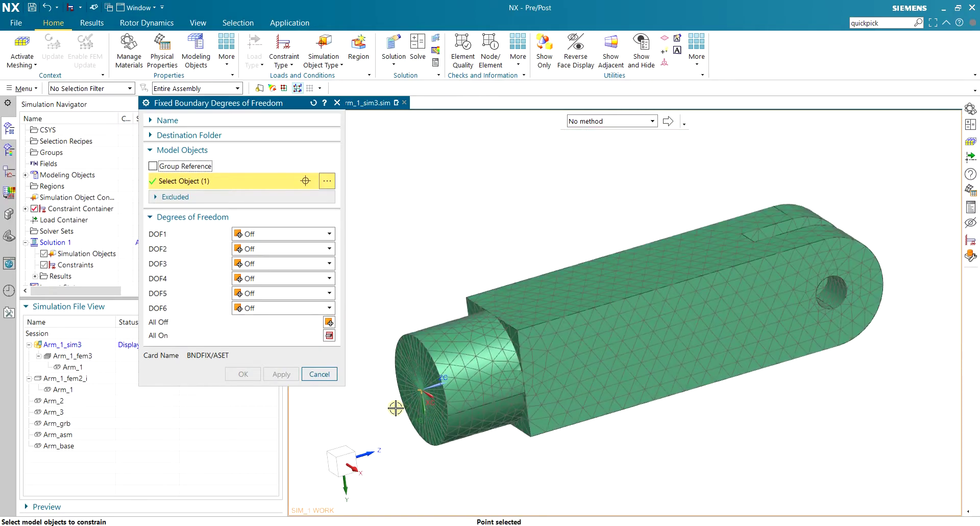
middle_click_drag(626, 361, 603, 348)
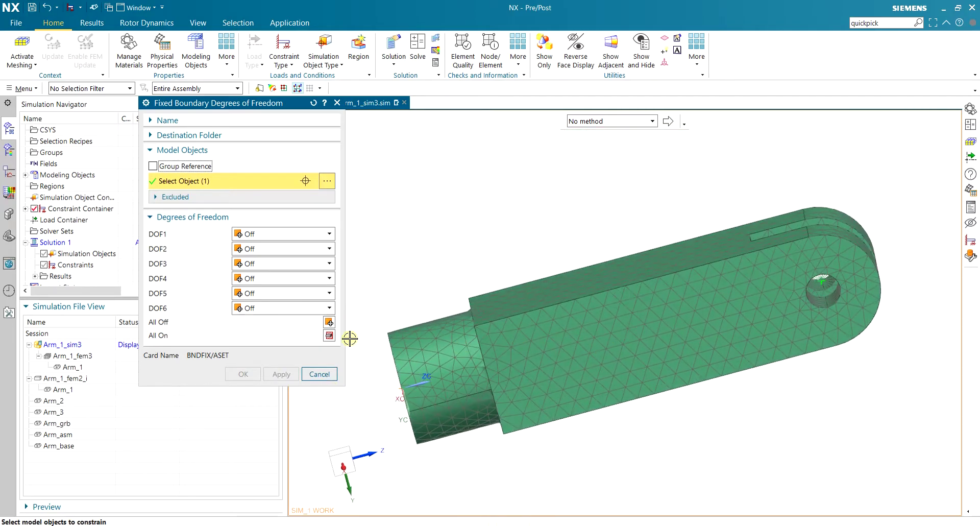
left_click(329, 337)
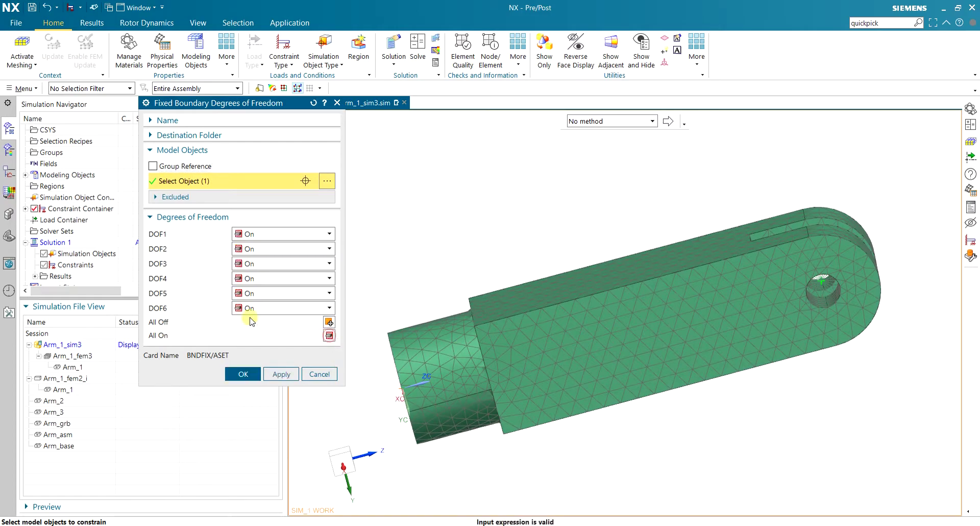
left_click(280, 374)
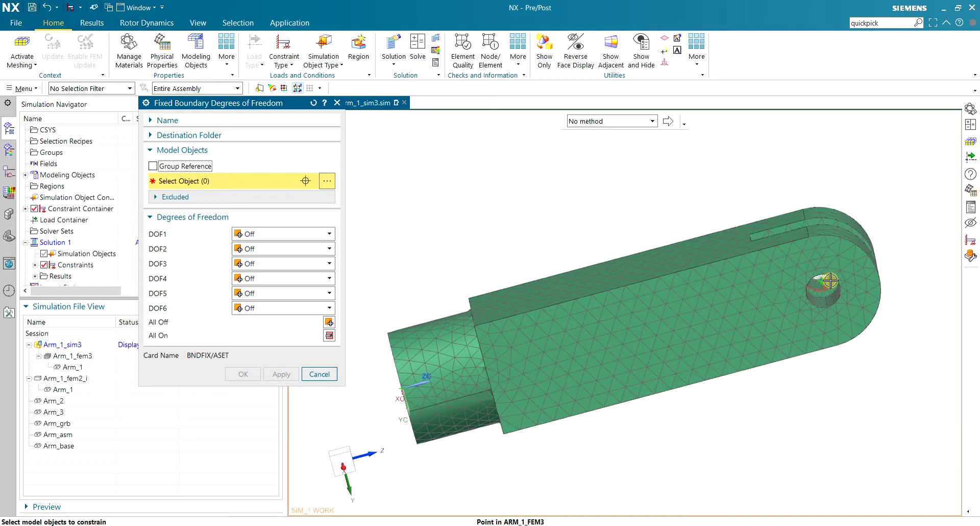
Fix all six degrees of freedom at the hole's centre point as well
scroll(823, 281, "up", 5)
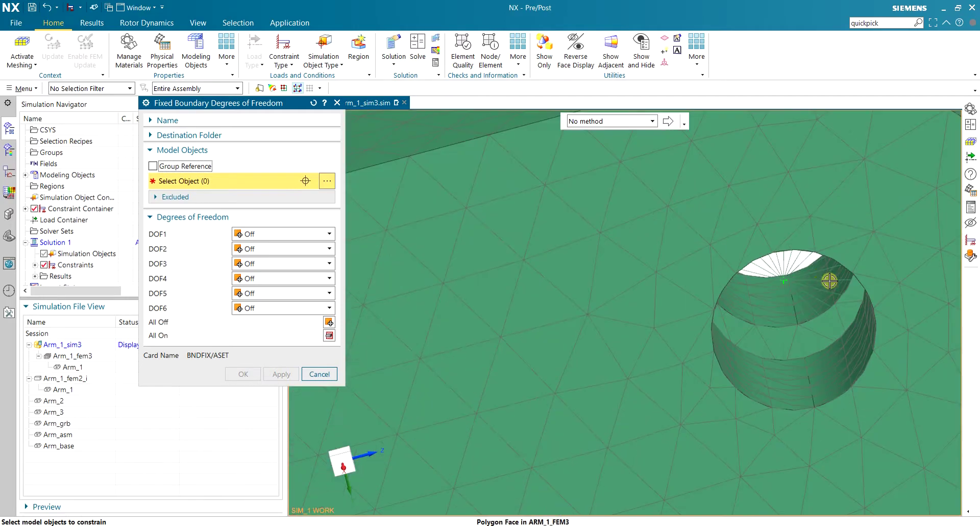
middle_click_drag(784, 279, 780, 272)
left_click(781, 272)
scroll(780, 272, "down", 5)
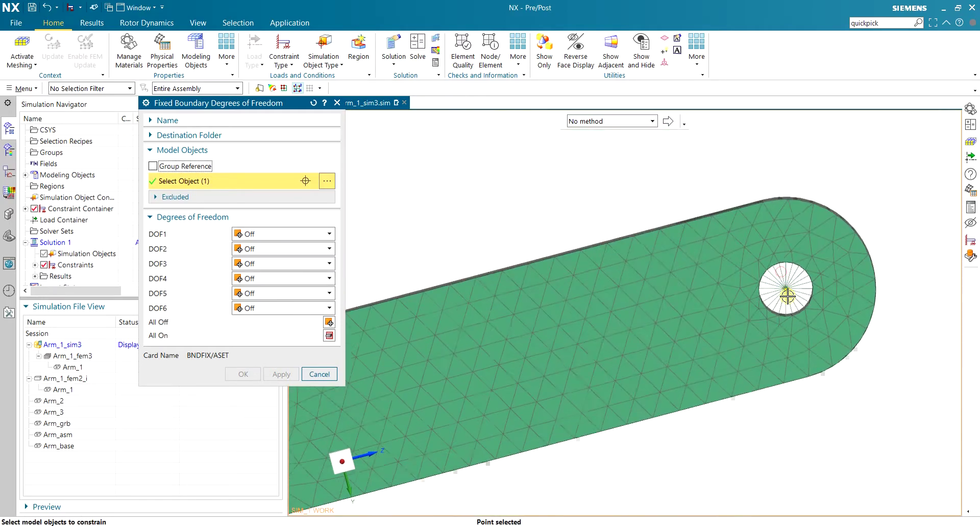
left_click(329, 335)
left_click(243, 373)
scroll(676, 438, "down", 3)
middle_click_drag(647, 433, 579, 462)
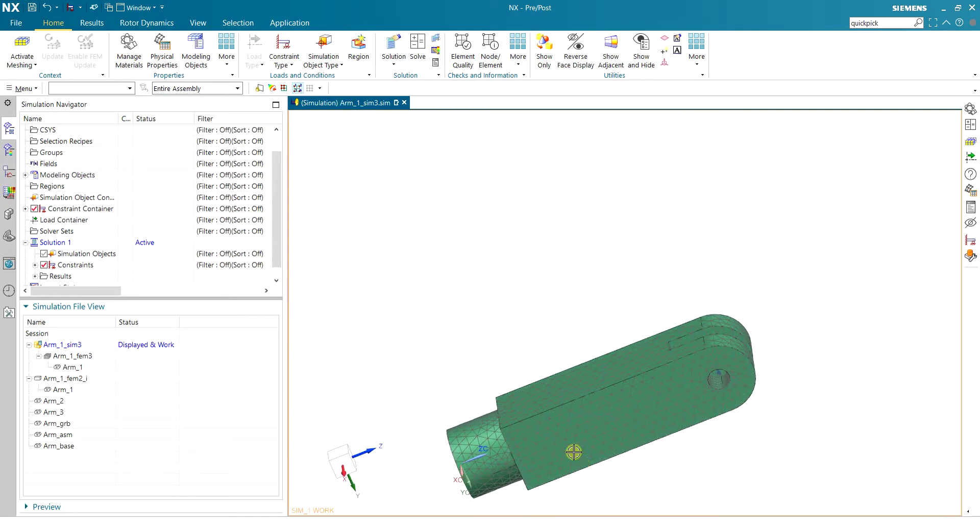
scroll(516, 339, "down", 3)
Open and dismiss the extra property tools gallery
scroll(554, 403, "up", 3)
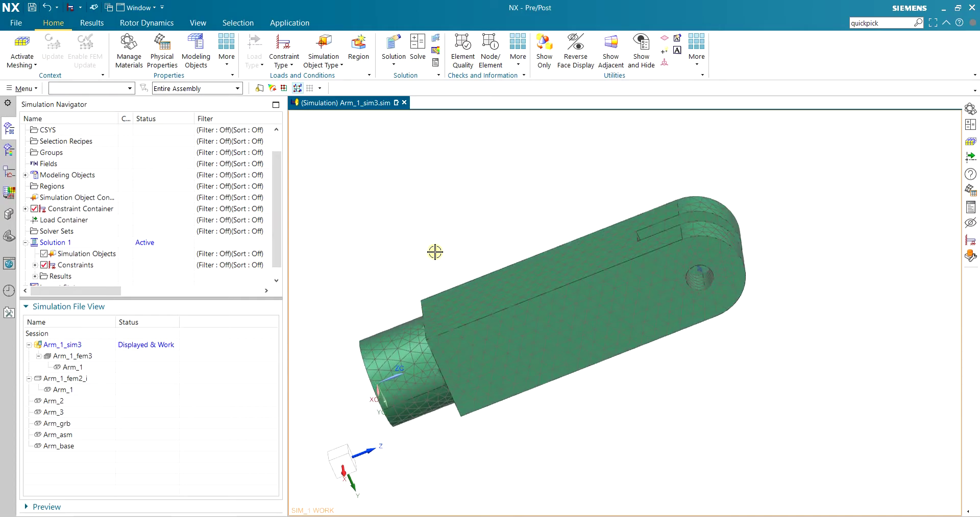
middle_click_drag(436, 251, 454, 267)
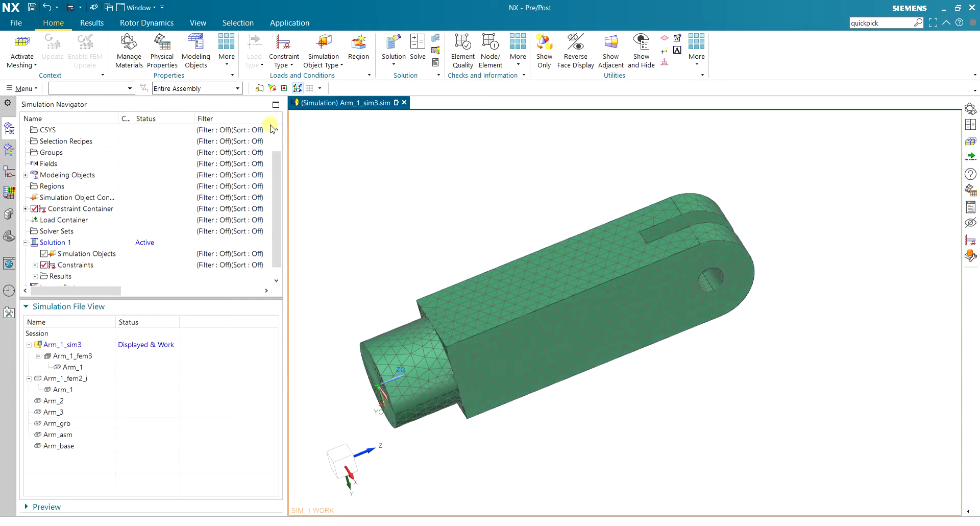
left_click(226, 51)
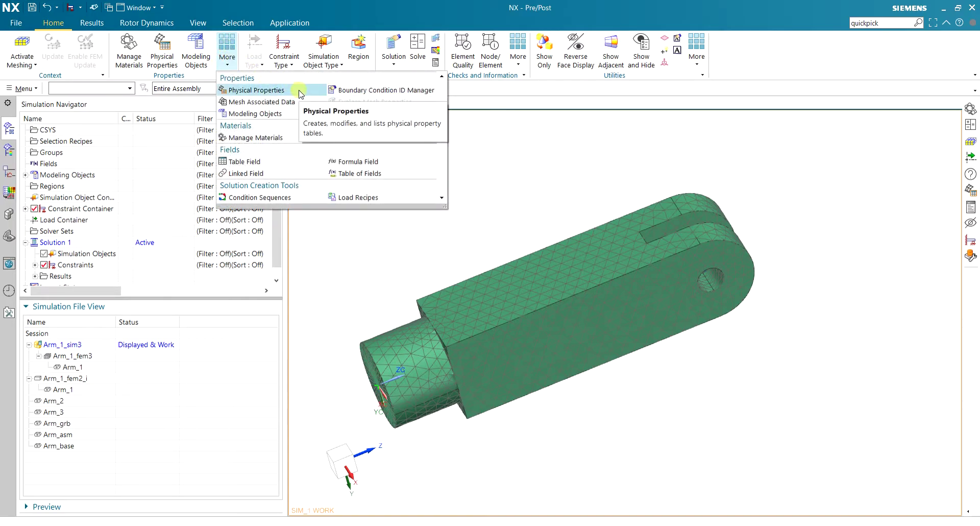
left_click(77, 220)
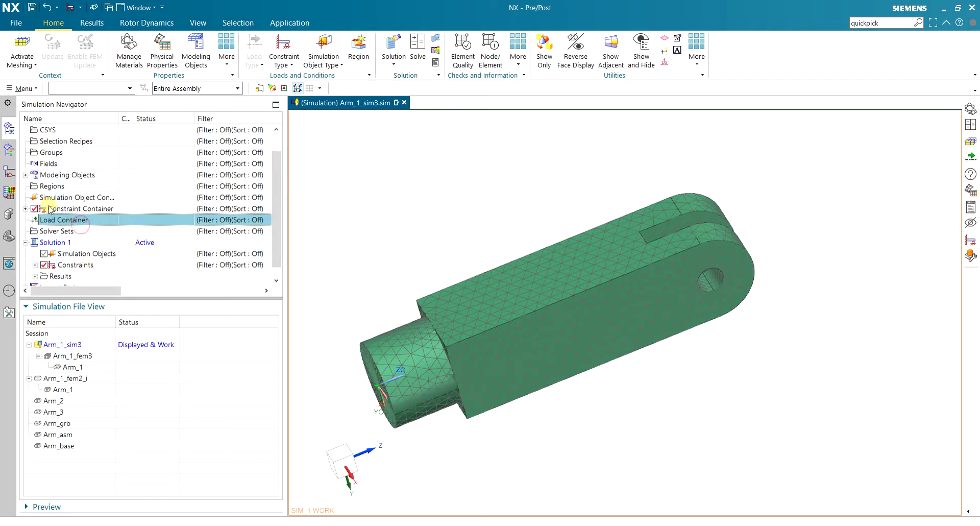
scroll(51, 202, "up", 1)
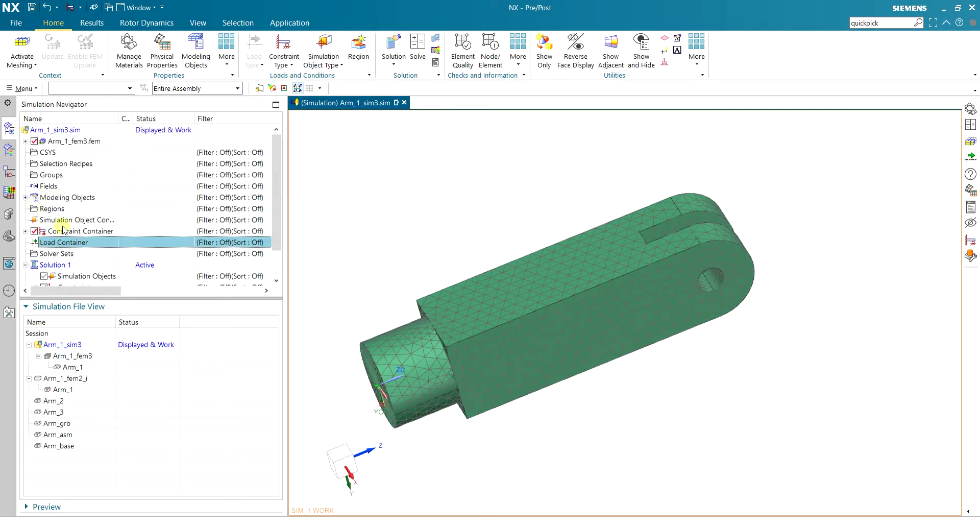
Make Arm_1_fem3 the work part and view its 3d_mesh(1) settings without changes
left_click(22, 49)
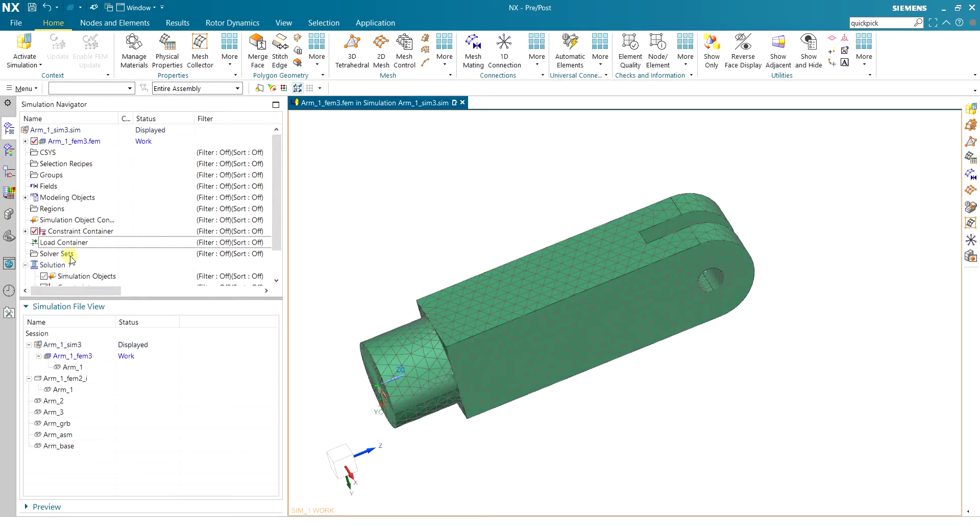
scroll(46, 238, "down", 1)
scroll(48, 227, "up", 1)
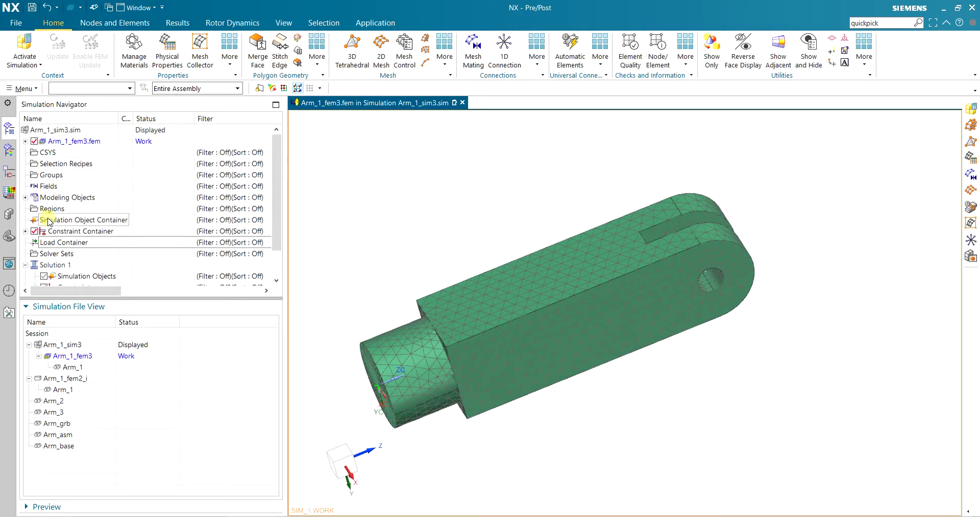
left_click(26, 141)
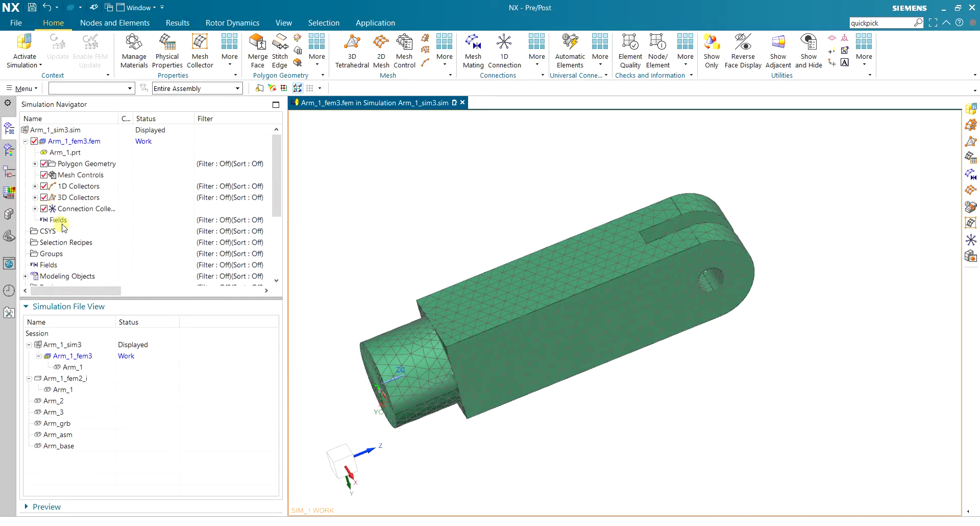
left_click(34, 197)
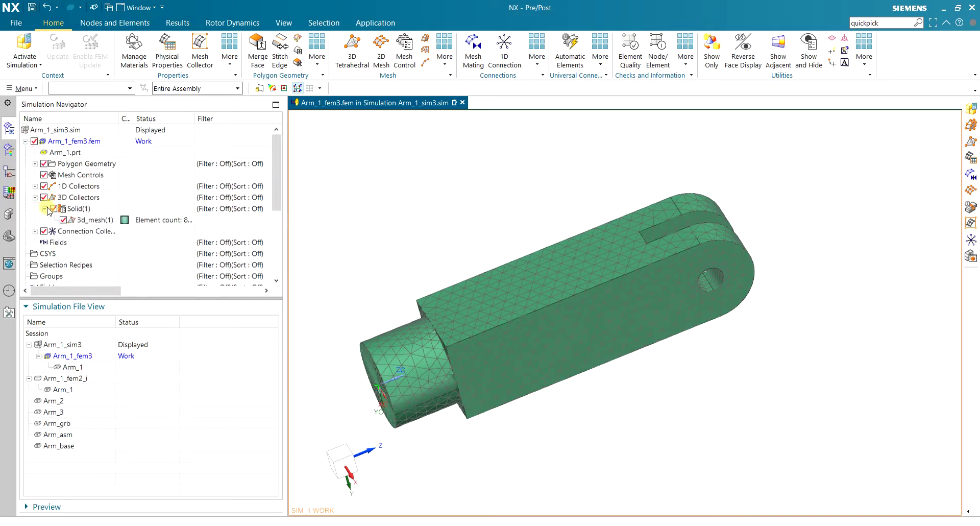
double_click(96, 219)
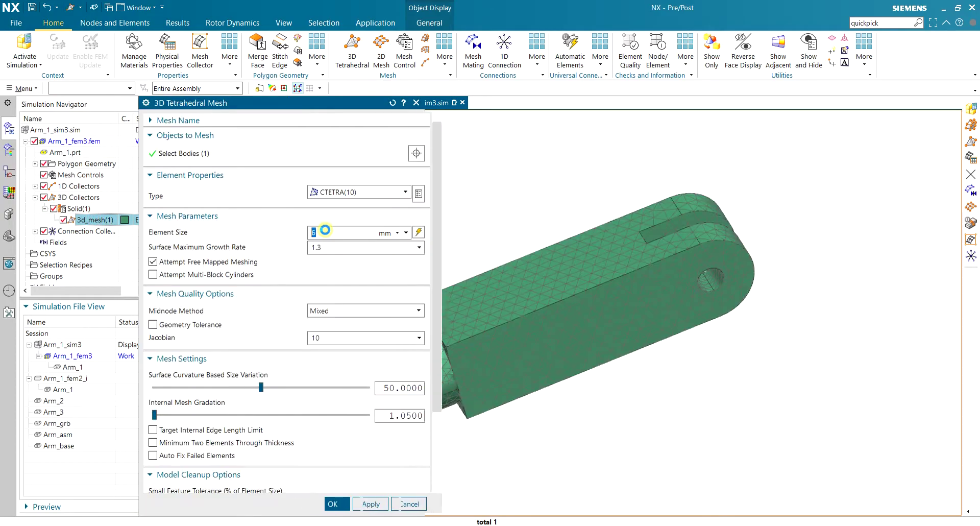
left_click(419, 503)
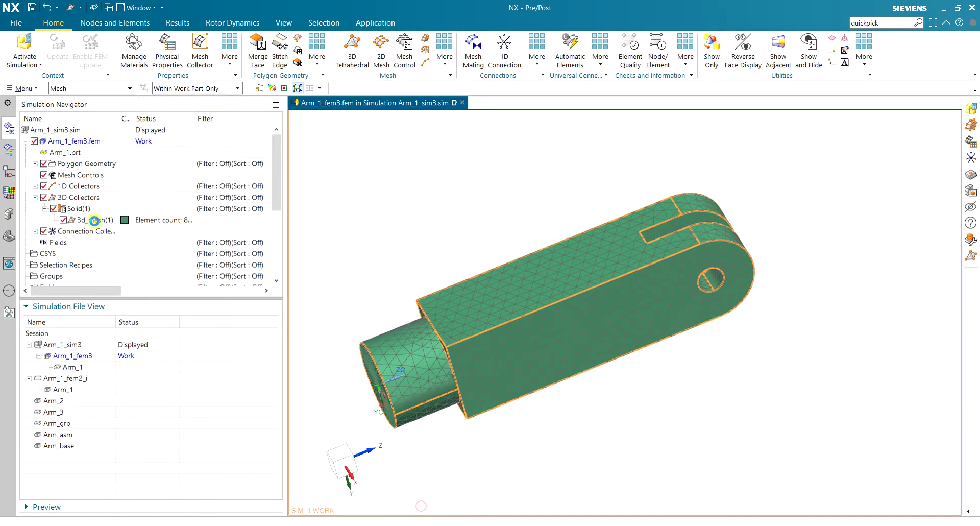
Set Solid(1)'s PSOLID1 material to Aluminum_6061 and accept all dialogs
double_click(85, 208)
left_click(311, 167)
left_click(327, 190)
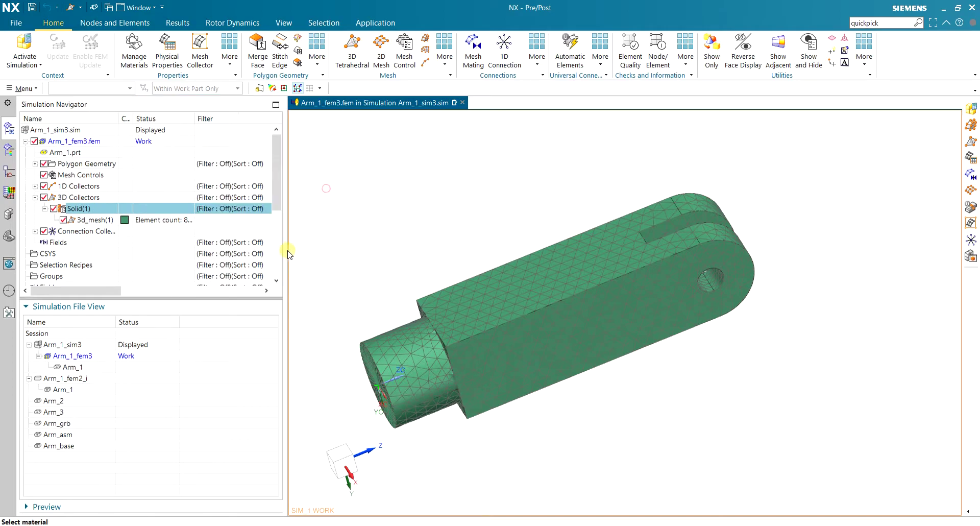
scroll(233, 314, "down", 3)
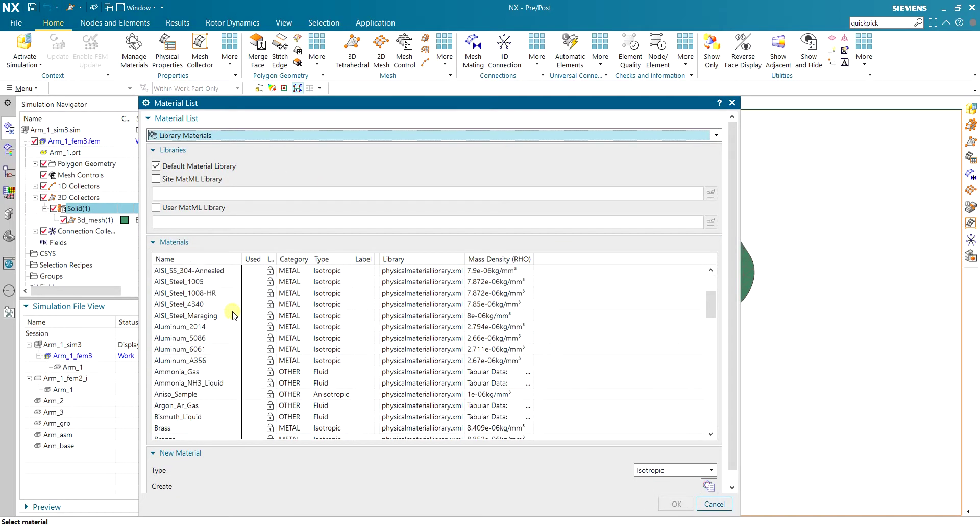
left_click(214, 350)
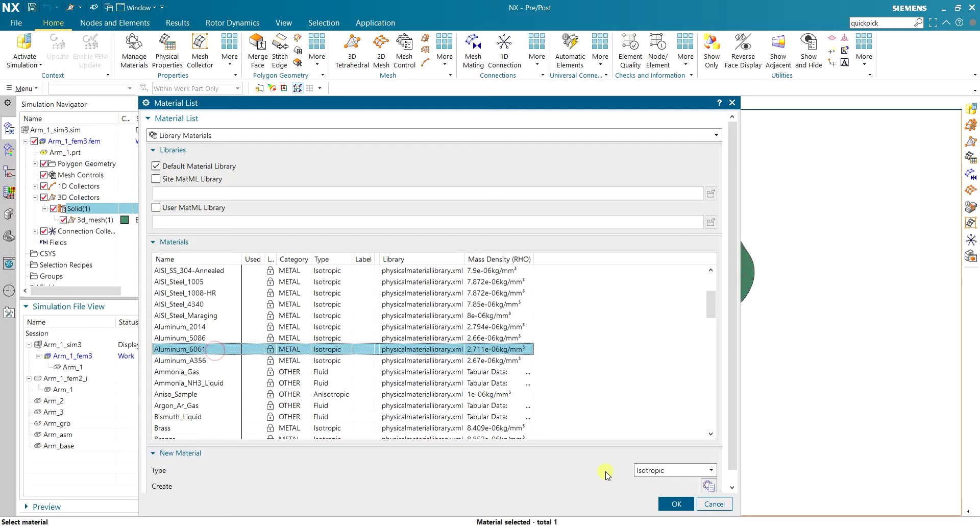
left_click(676, 503)
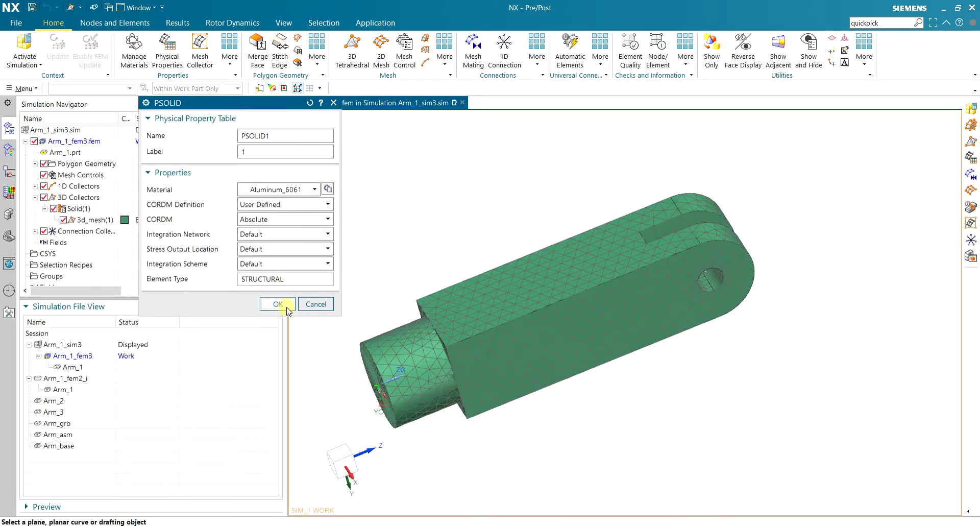
left_click(277, 303)
left_click(294, 211)
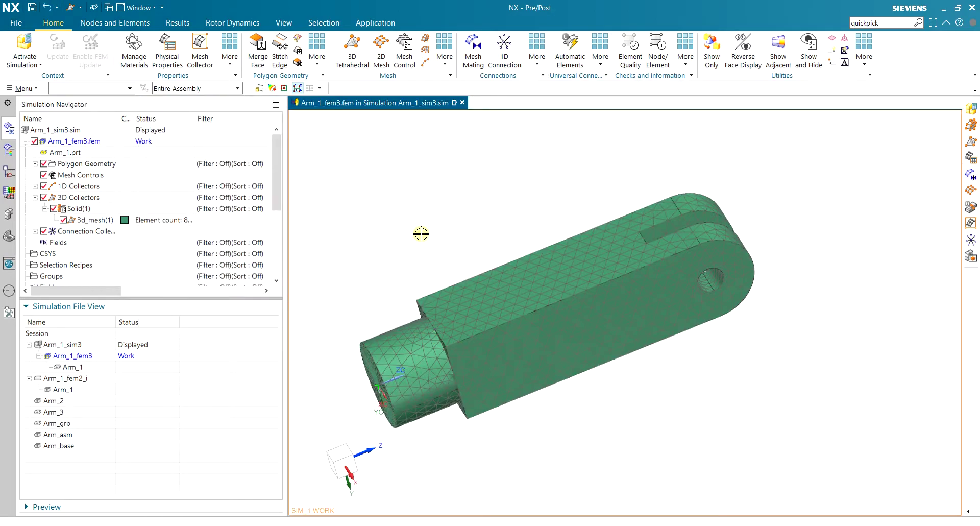
mouse_move(420, 232)
middle_mouse_down()
mouse_move(468, 203)
mouse_move(423, 221)
middle_mouse_up()
scroll(404, 244, "down", 3)
scroll(404, 243, "up", 3)
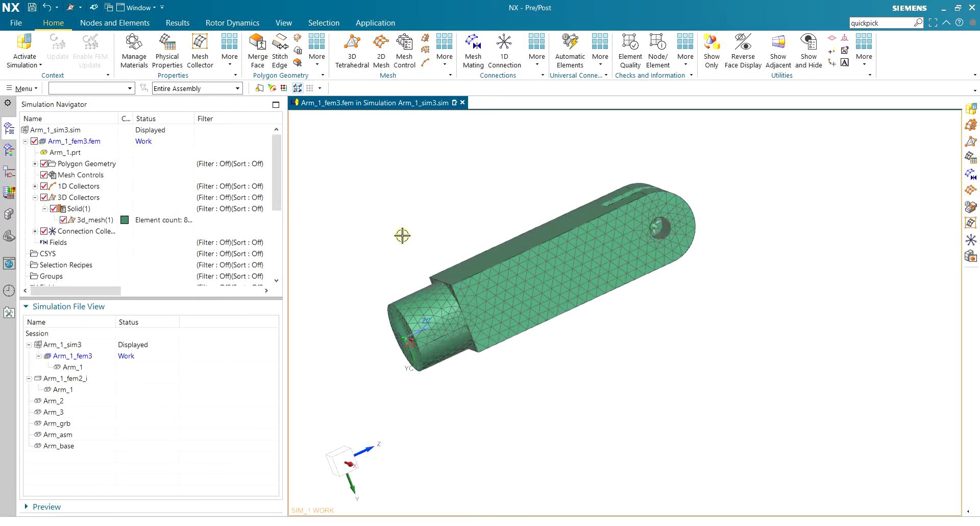
Activate the simulation and solve Solution 1, declining the results review
left_click(22, 41)
mouse_move(549, 273)
middle_mouse_down()
mouse_move(571, 260)
mouse_move(561, 274)
middle_mouse_up()
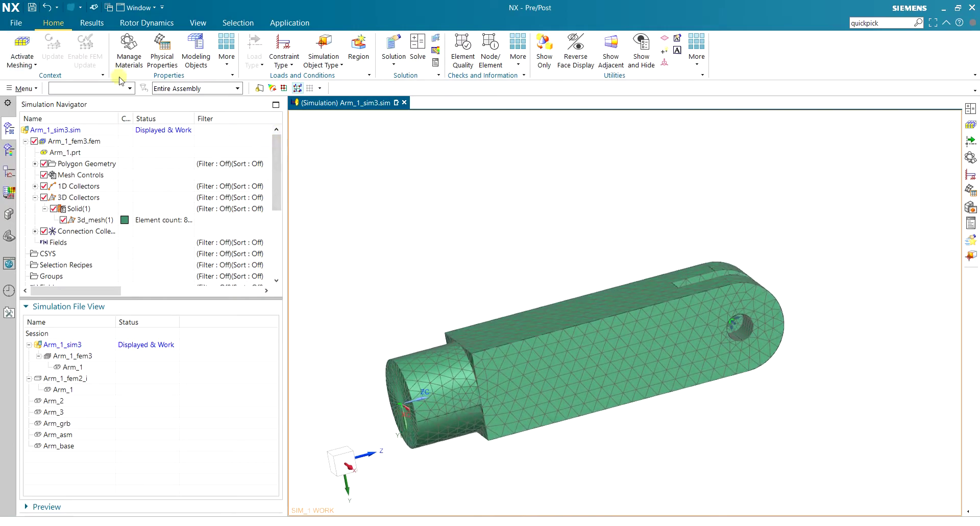
left_click(417, 47)
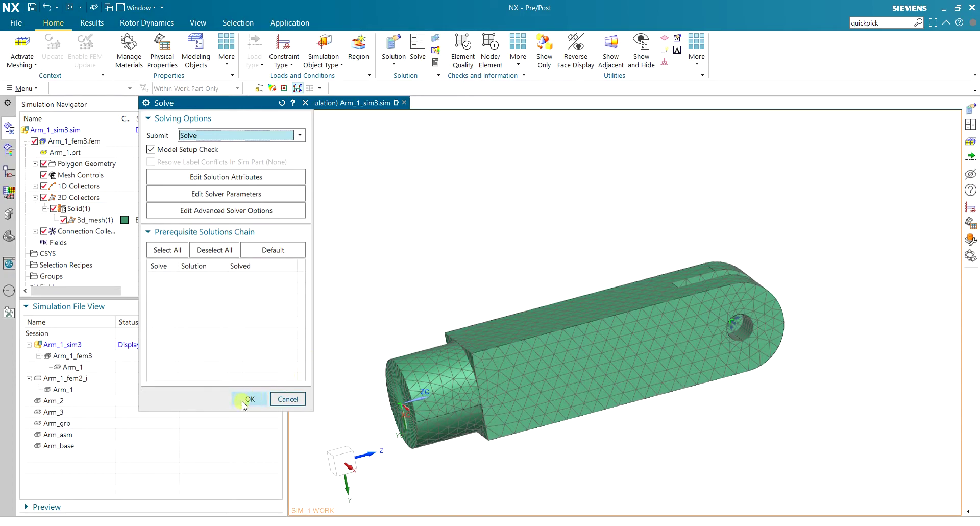
left_click(242, 401)
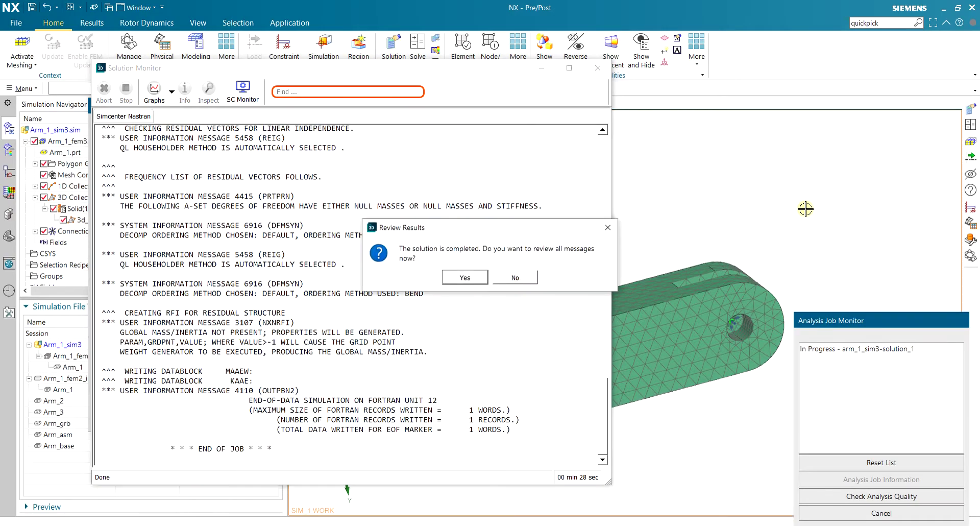
left_click(516, 278)
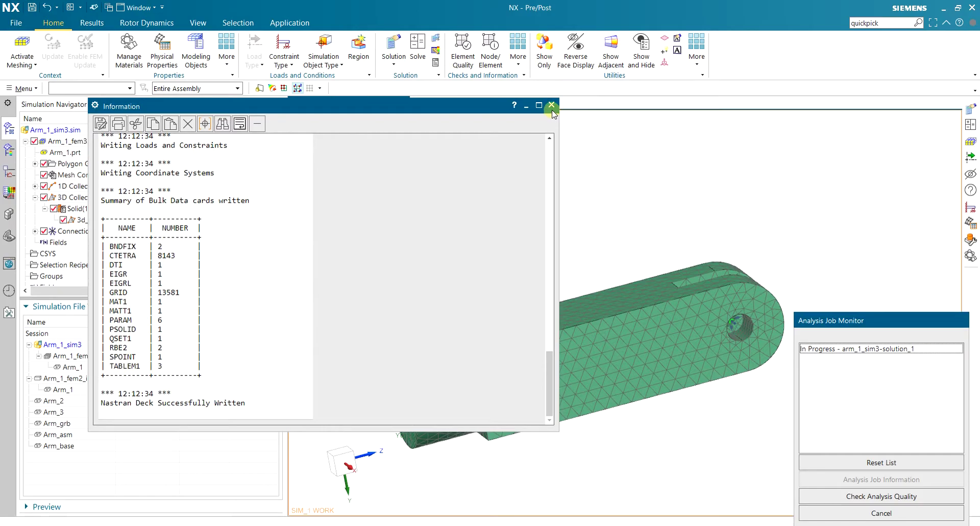
left_click(551, 105)
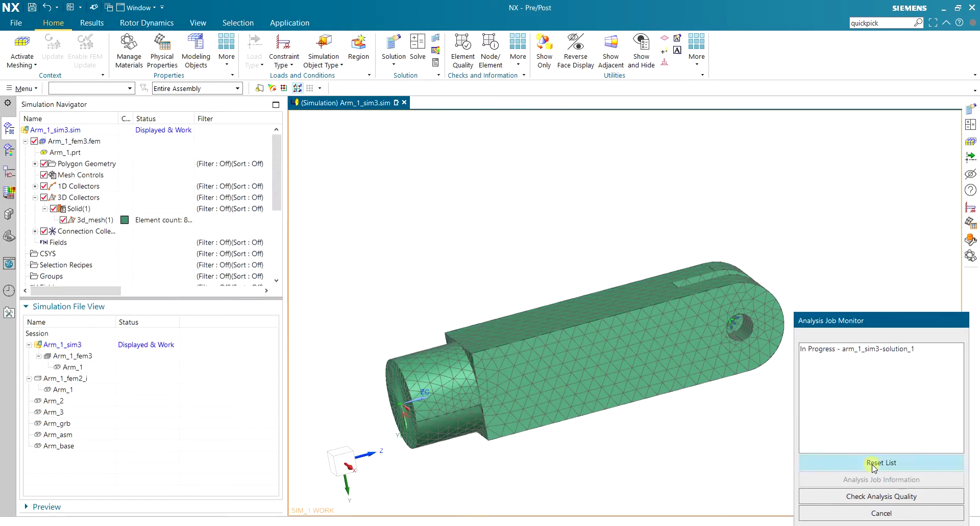
Close the job monitor and load Solution 1's Structural results, listing the vibration modes
left_click(879, 510)
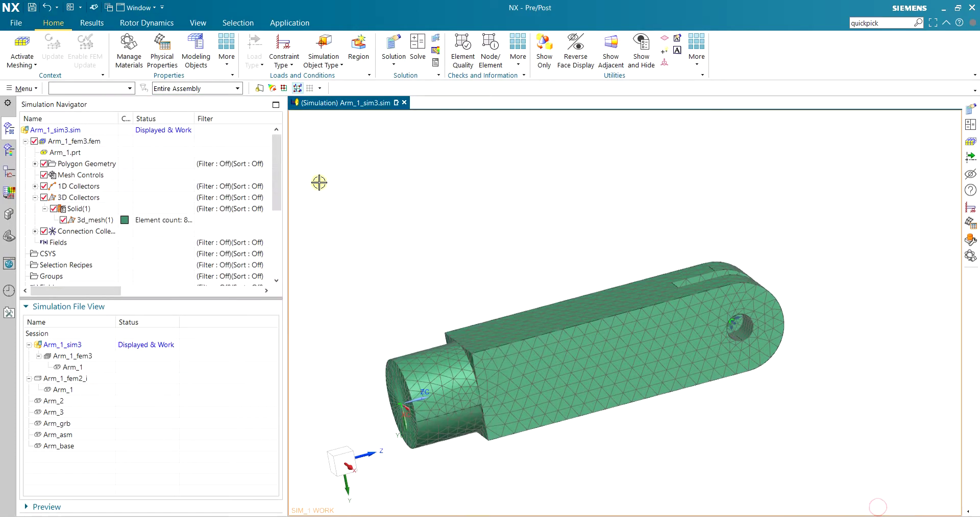
scroll(179, 197, "down", 4)
left_click(34, 265)
double_click(73, 276)
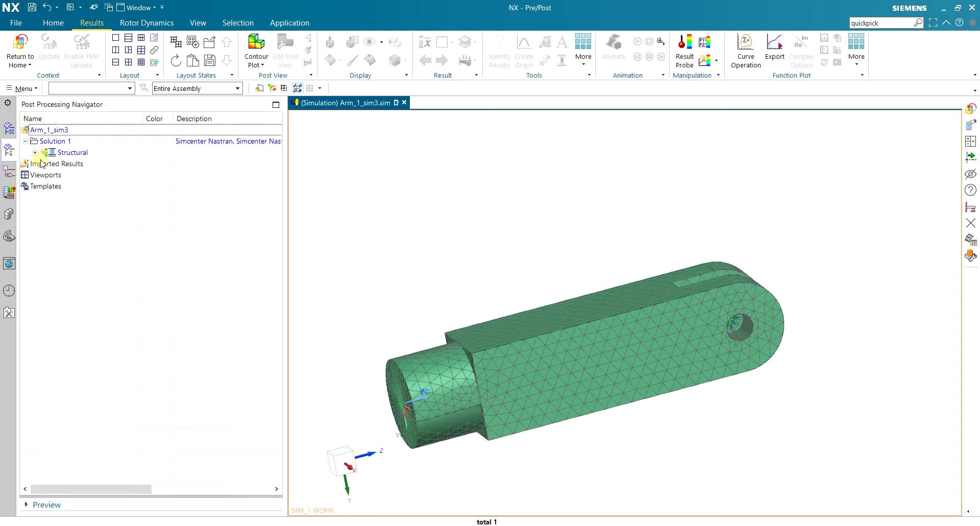
left_click(35, 152)
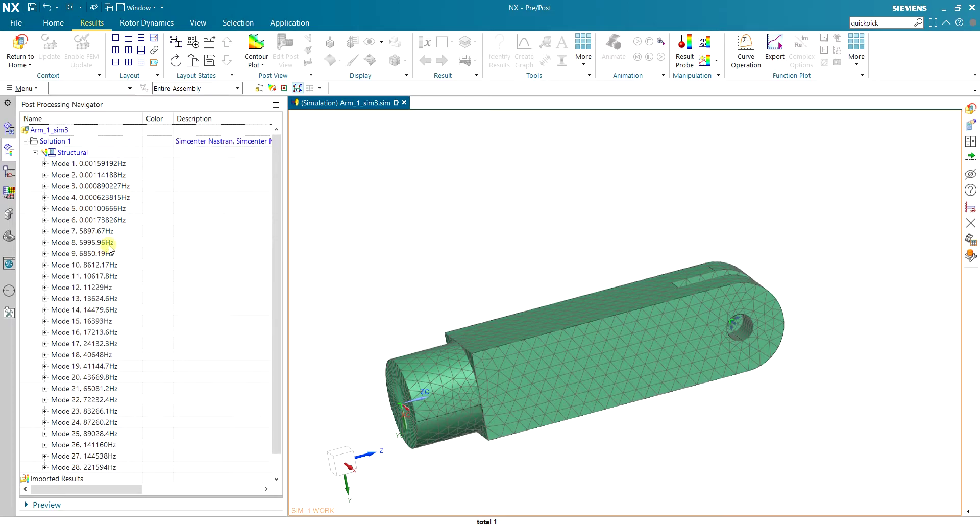
left_click(113, 163)
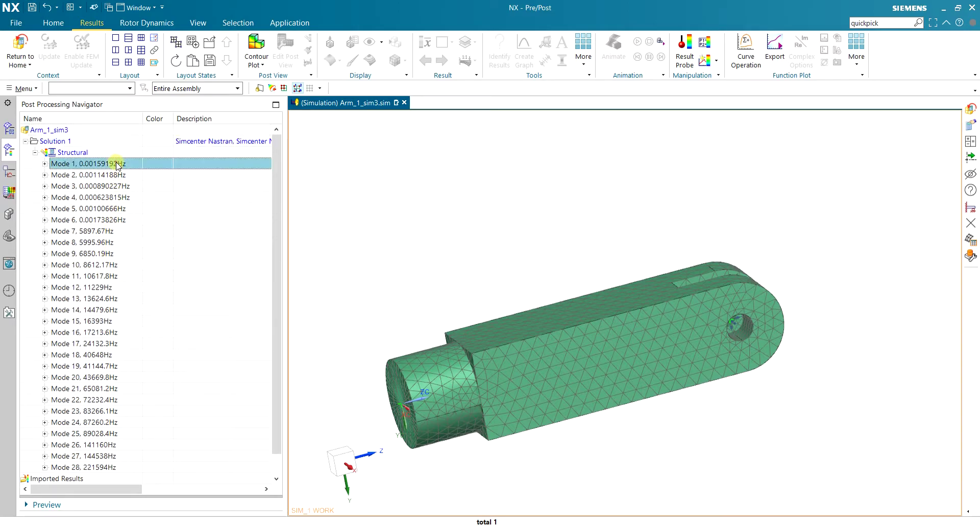
left_click(118, 220)
Select Mode 6 and expand it to reveal its result types
middle_click_drag(453, 338, 445, 357)
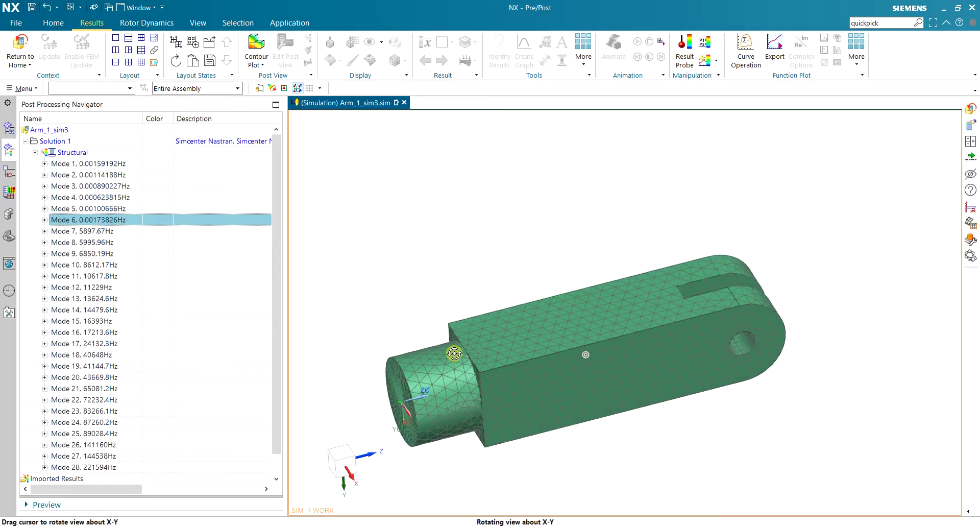
scroll(389, 425, "up", 3)
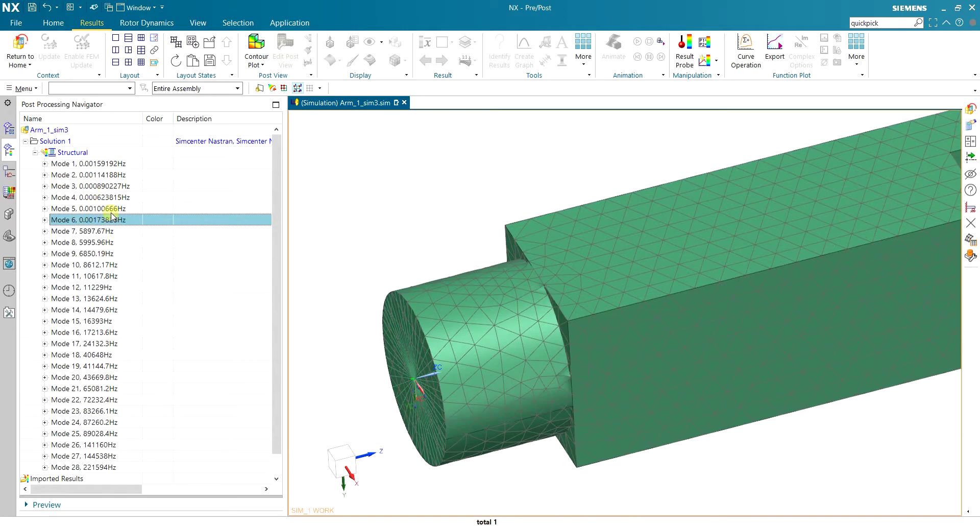
scroll(121, 235, "down", 1)
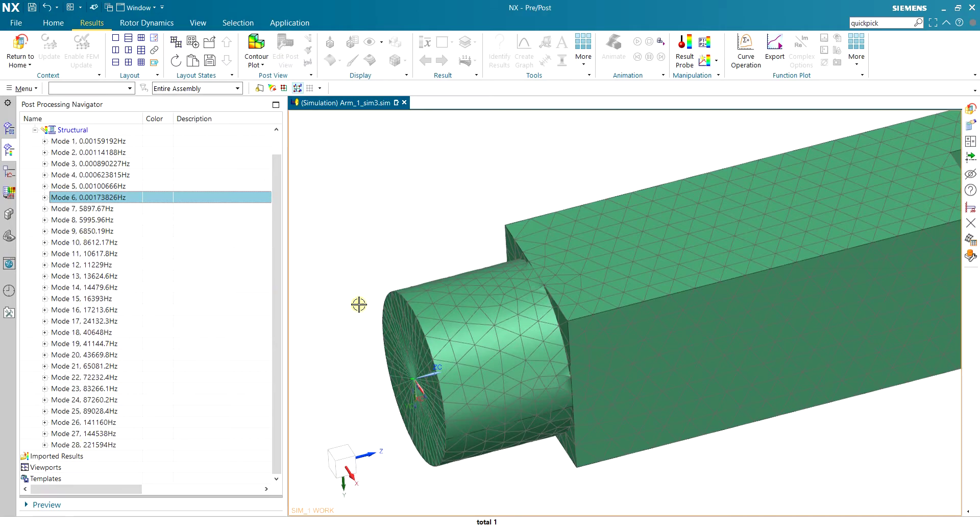
scroll(359, 304, "down", 1)
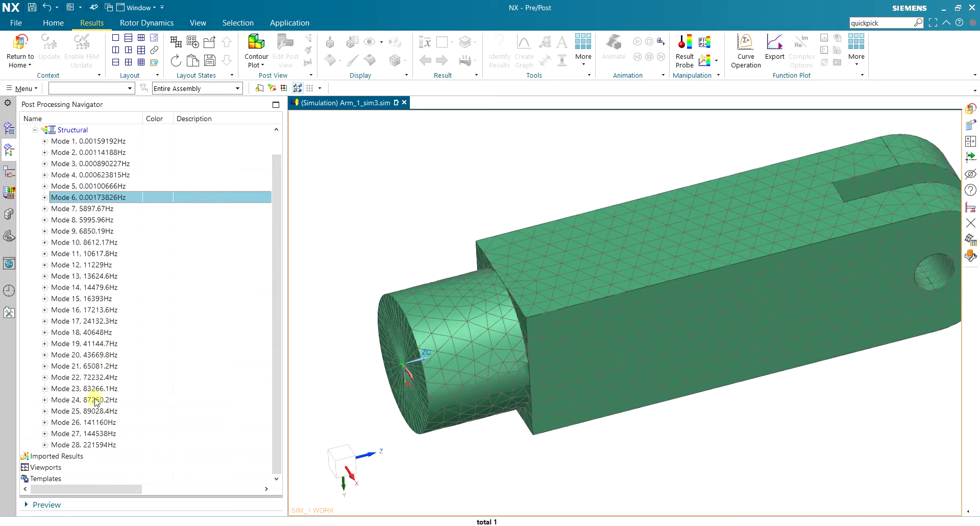
left_click(84, 209)
left_click(59, 198)
left_click(45, 197)
Show the Mode 6 nodal displacement contour and play its animation
double_click(105, 209)
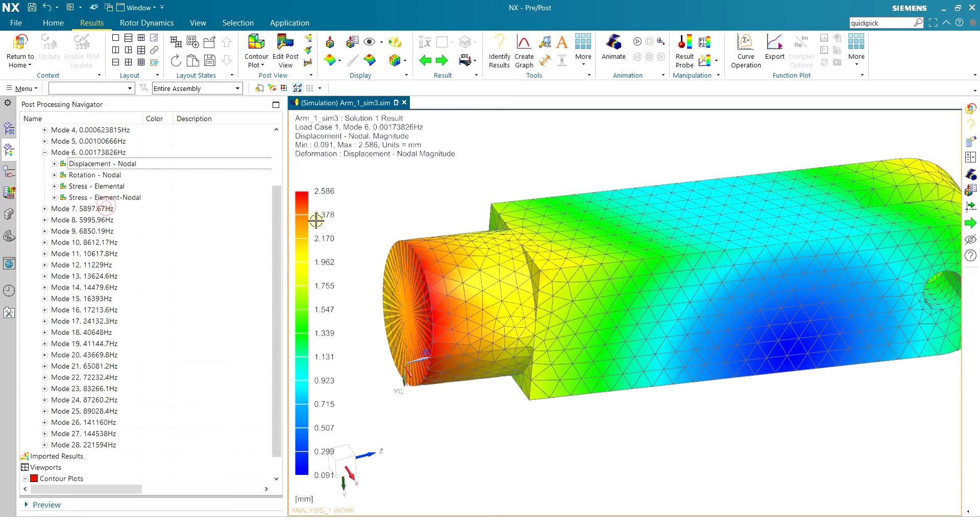
scroll(400, 228, "down", 3)
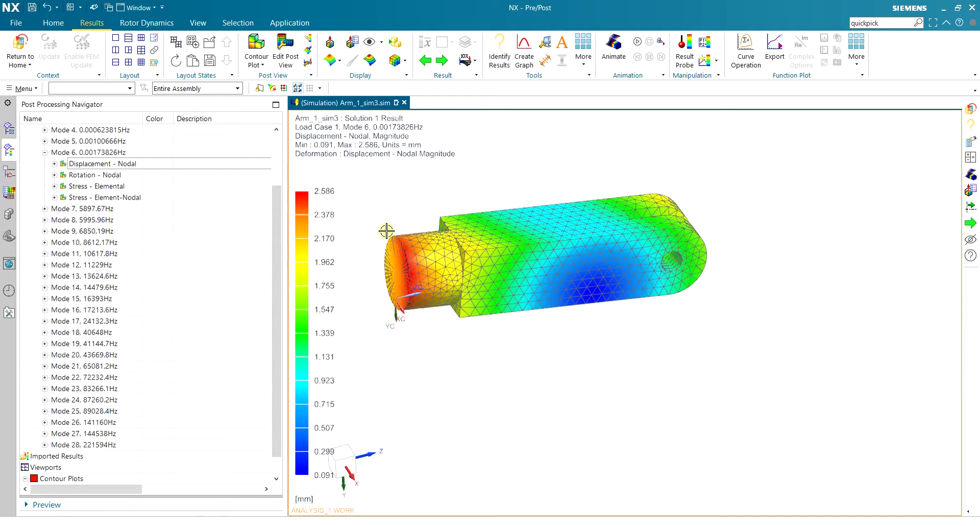
left_click(613, 49)
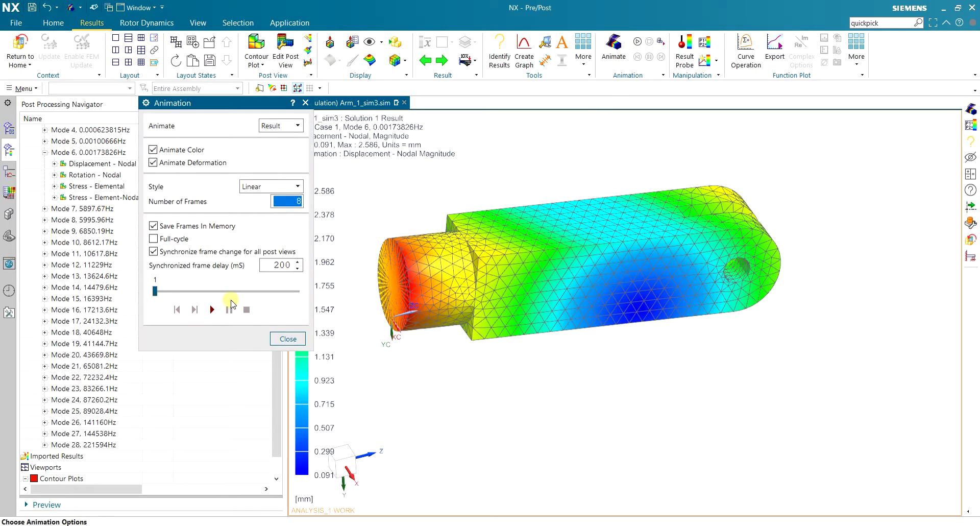
left_click(212, 309)
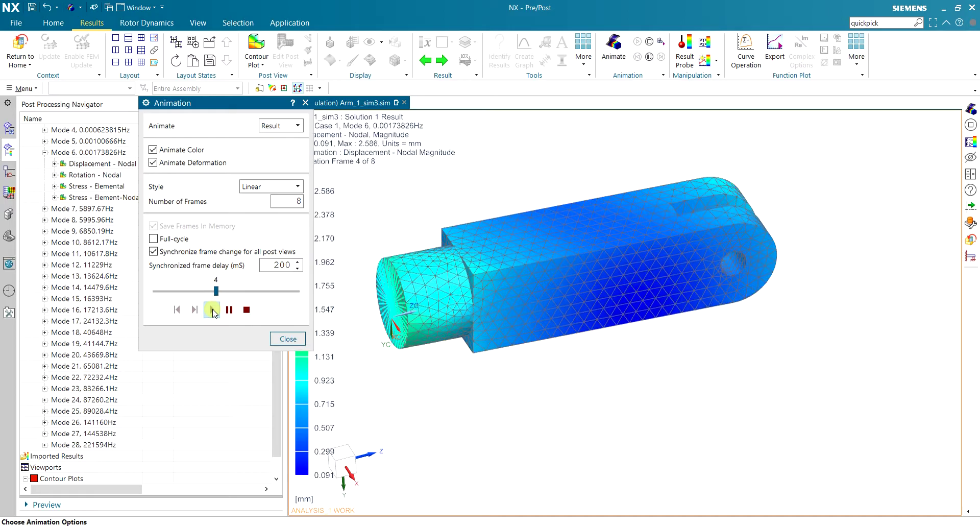
left_click(288, 339)
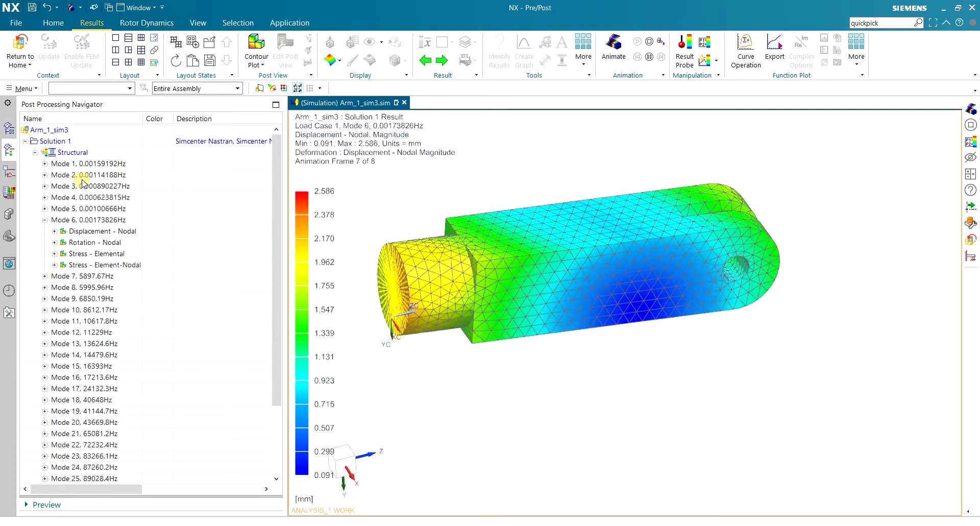
Display the nodal displacement of Modes 1, 2 and 3
left_click(44, 164)
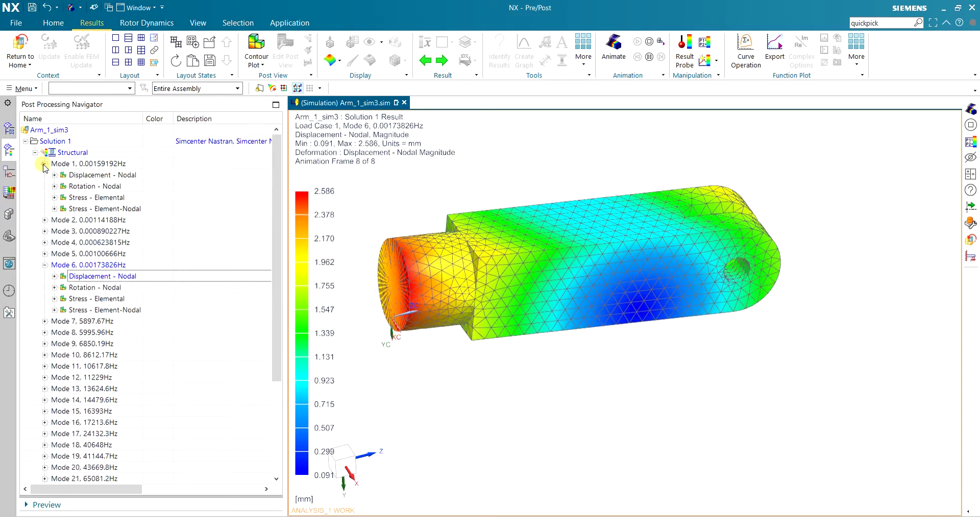
double_click(91, 175)
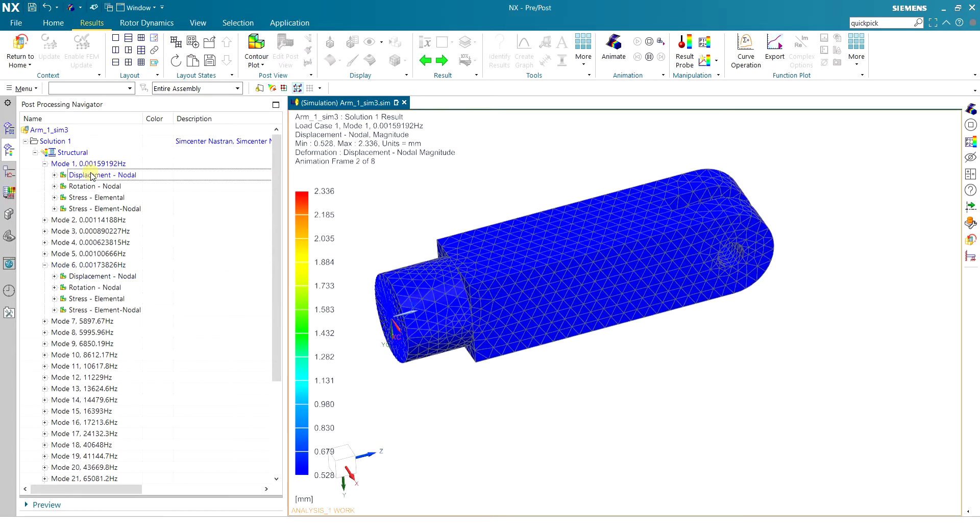
left_click(44, 219)
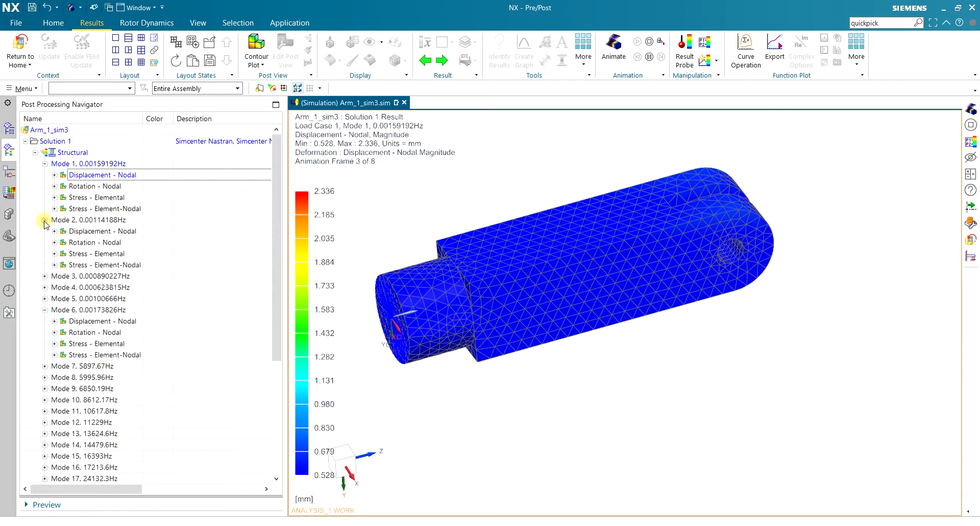
double_click(99, 232)
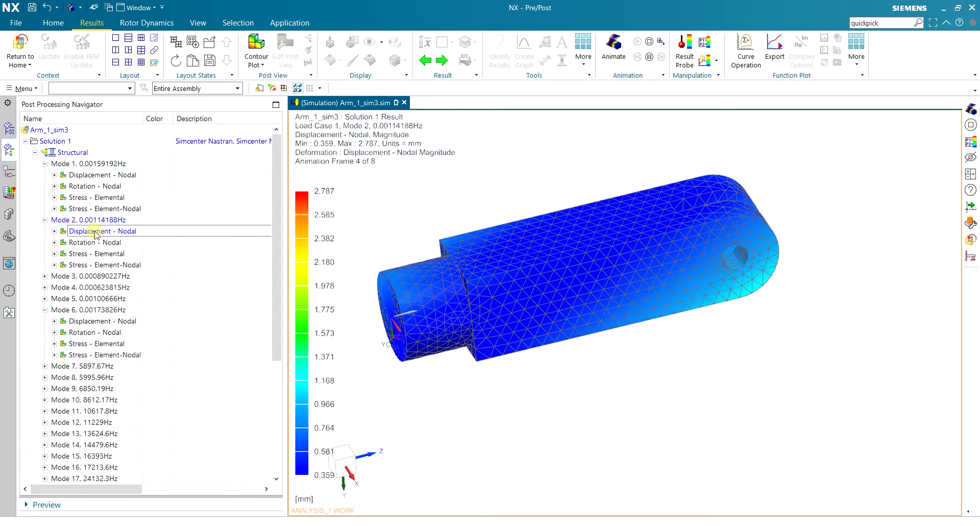
scroll(85, 243, "down", 1)
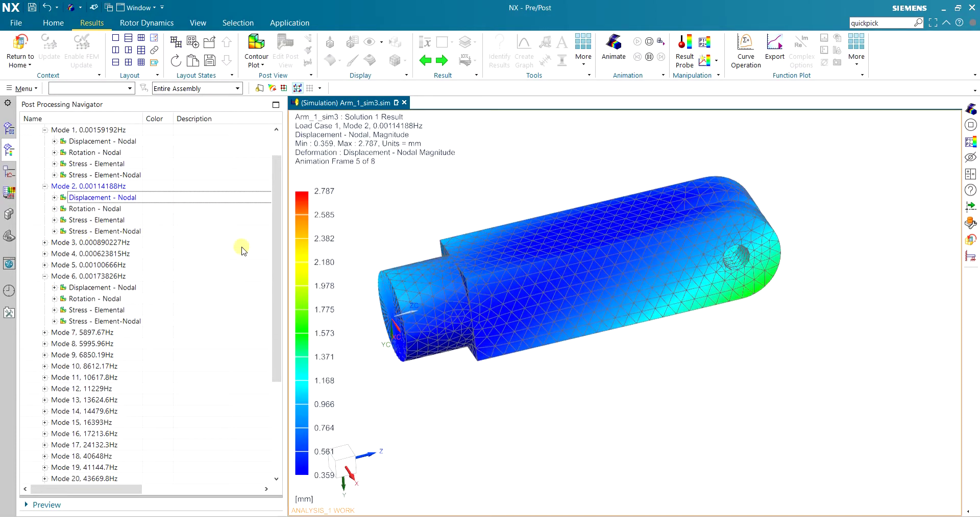
left_click(44, 242)
double_click(76, 253)
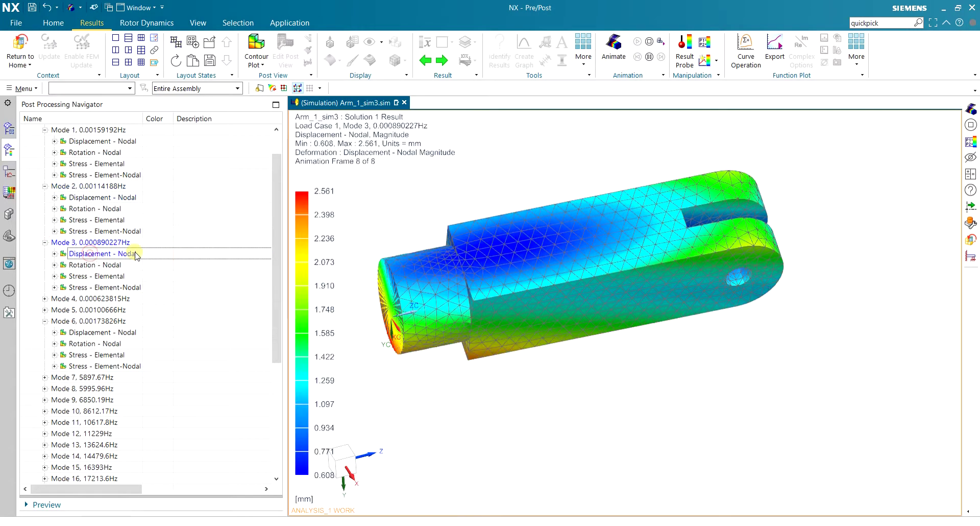
scroll(139, 245, "down", 1)
scroll(139, 245, "down", 2)
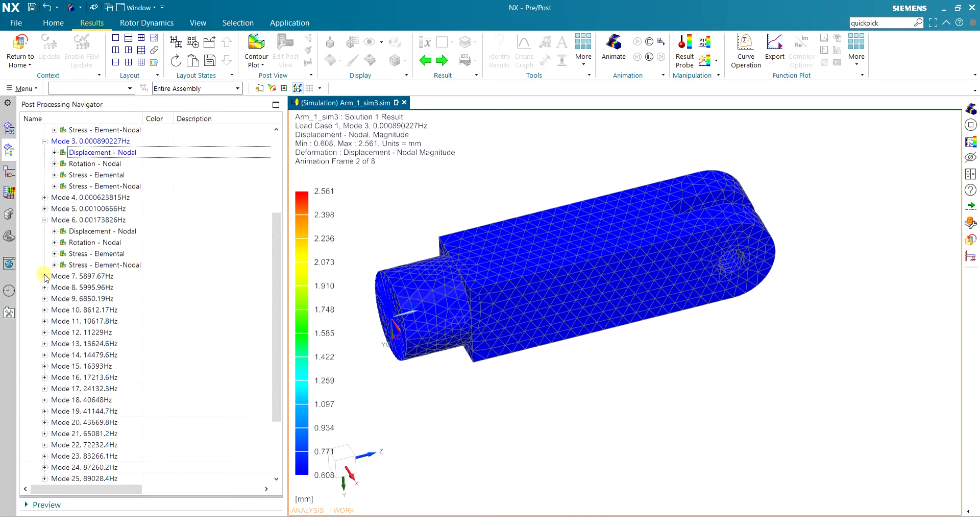
Display the nodal displacement of Modes 7, 8, 9 and 10
left_click(45, 276)
double_click(76, 287)
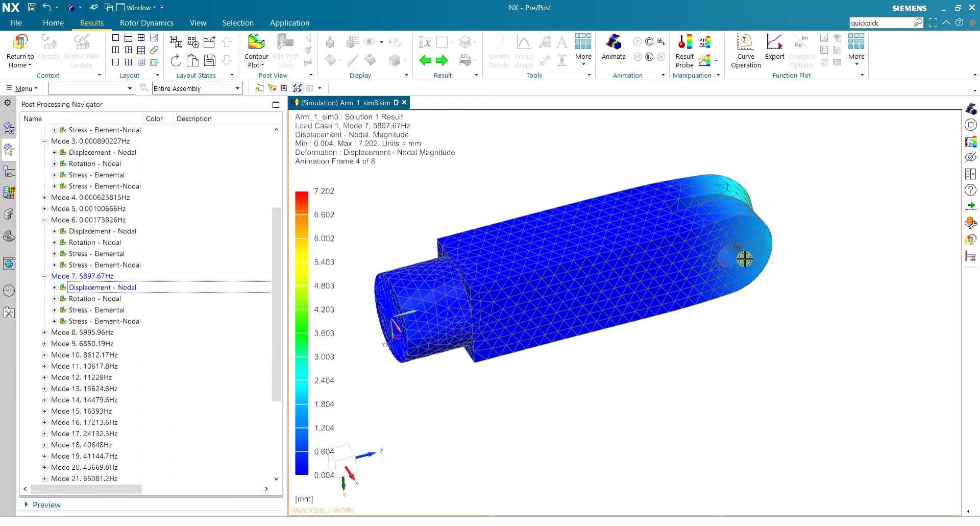
scroll(92, 298, "down", 3)
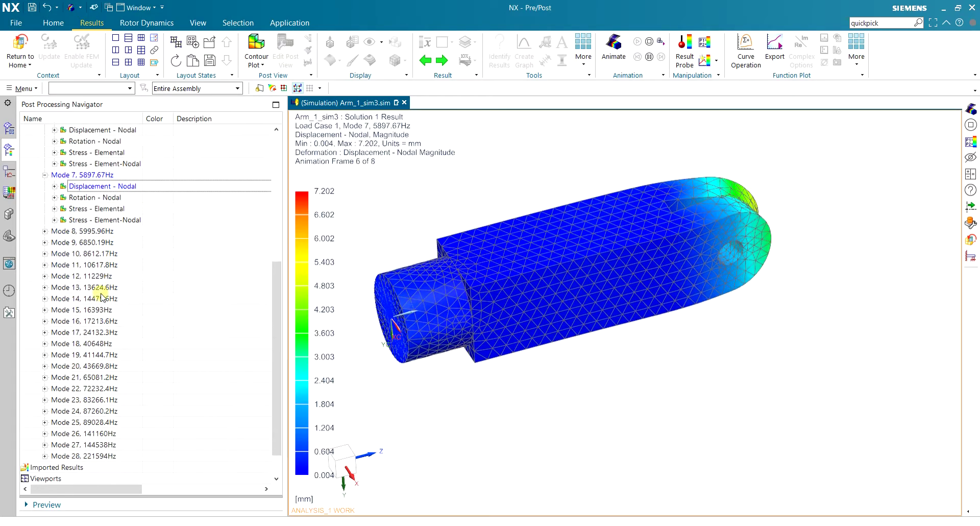
left_click(45, 230)
double_click(102, 242)
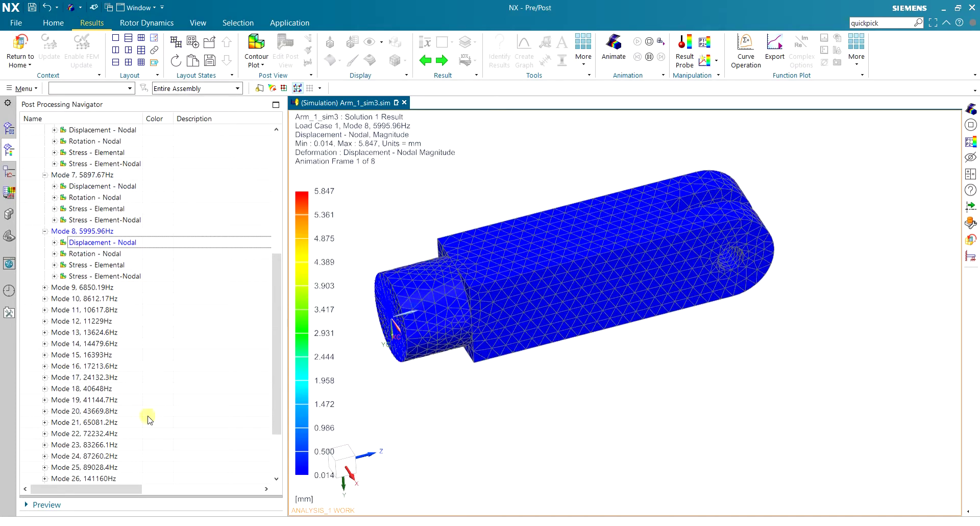
left_click(45, 287)
double_click(92, 298)
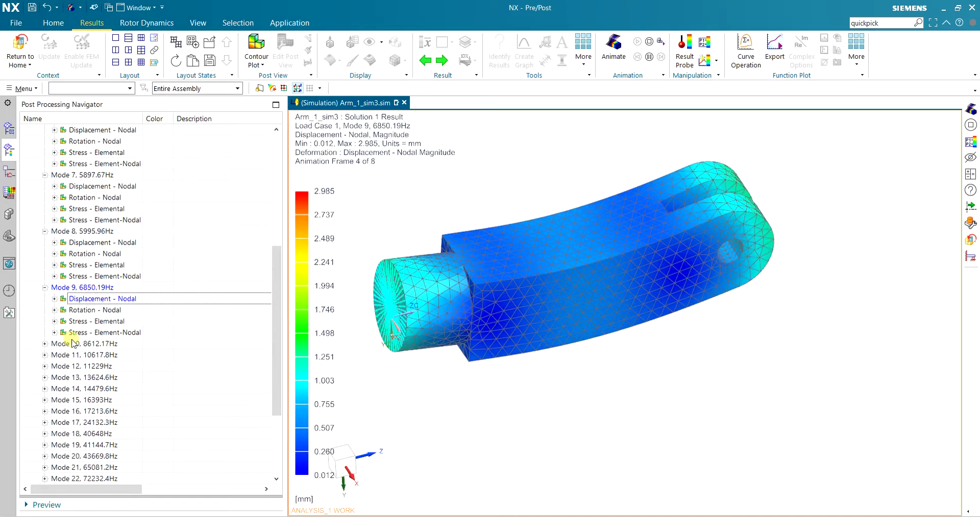
left_click(45, 343)
double_click(92, 354)
Display the Mode 11 nodal displacement animation
scroll(113, 351, "down", 2)
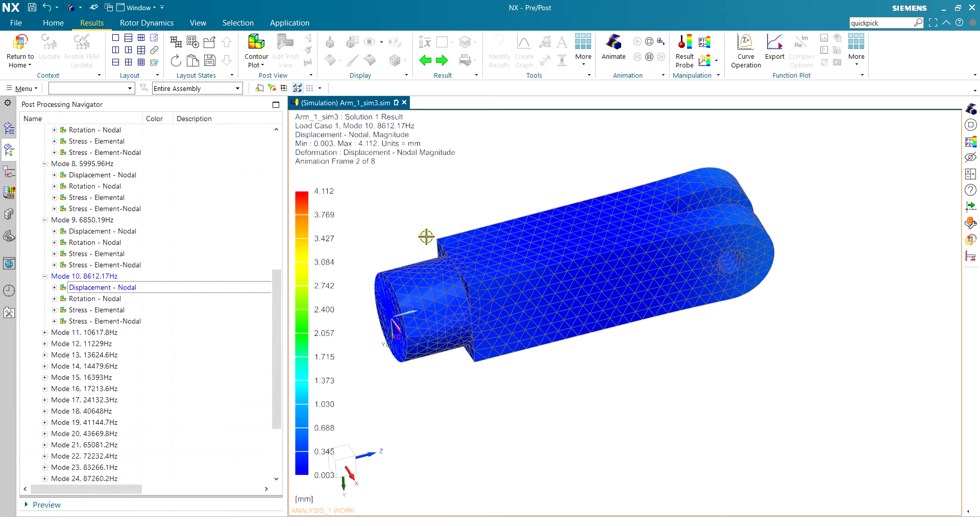
left_click(45, 332)
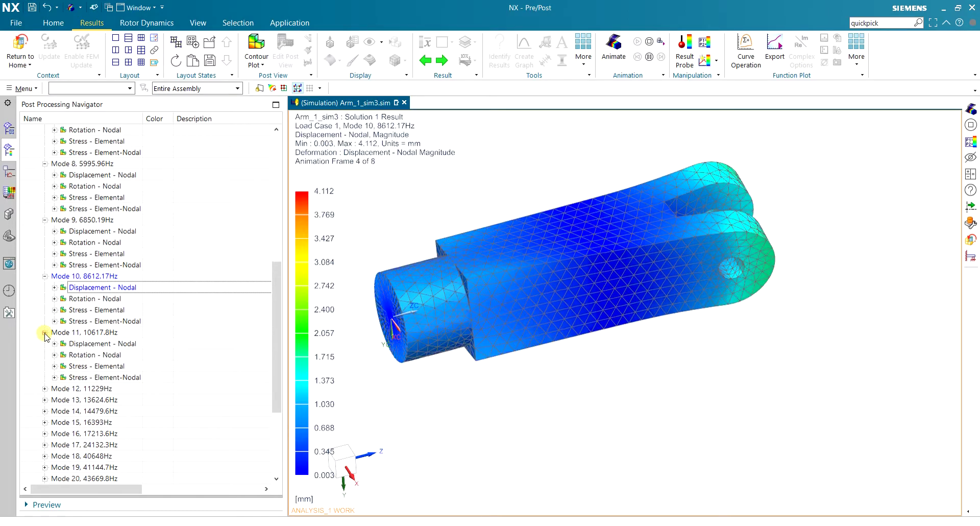
double_click(84, 344)
scroll(117, 347, "down", 2)
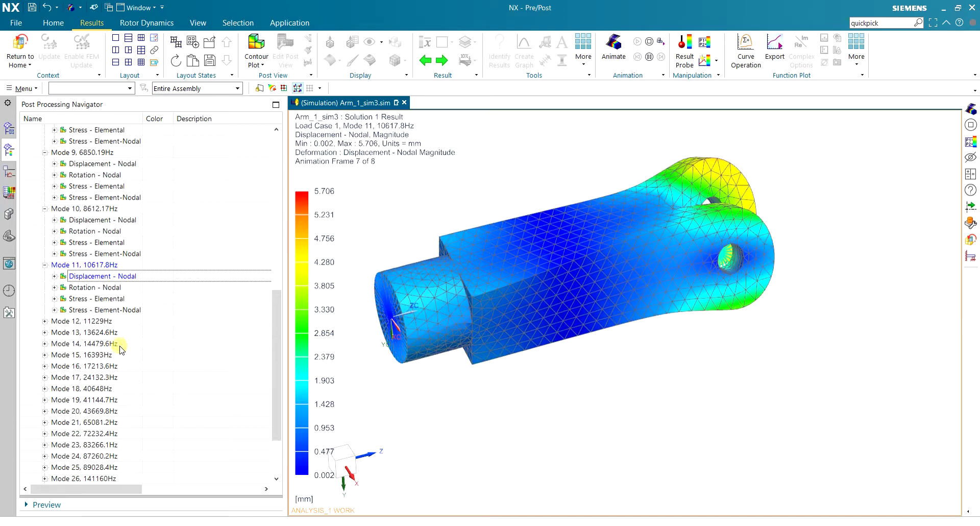
scroll(169, 250, "up", 2)
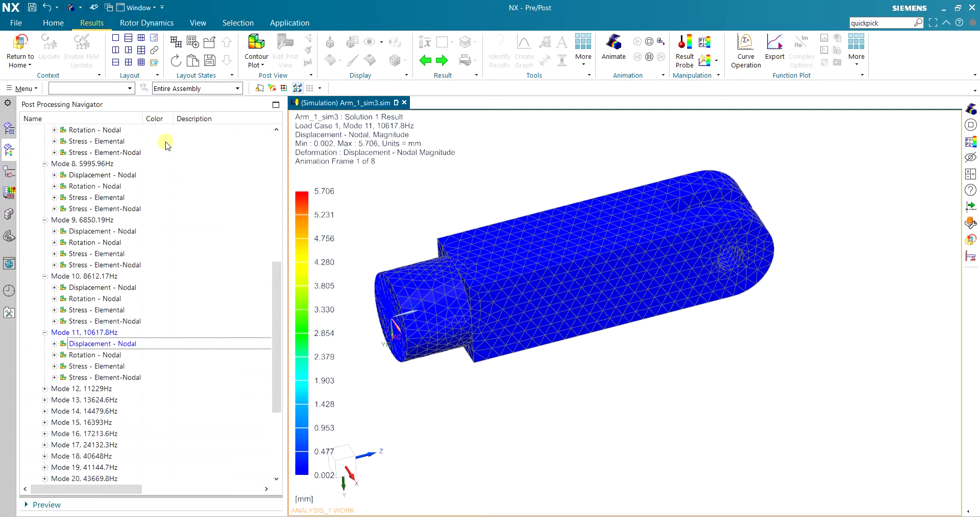
scroll(80, 341, "down", 5)
scroll(80, 340, "up", 5)
scroll(80, 340, "up", 6)
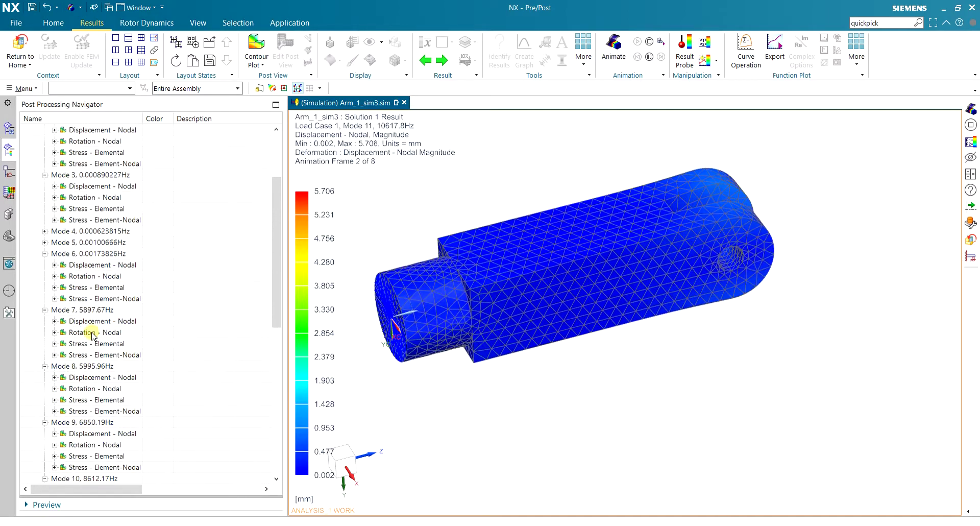
Return from results, save the simulation, and display Arm_1 as the work part
left_click(20, 66)
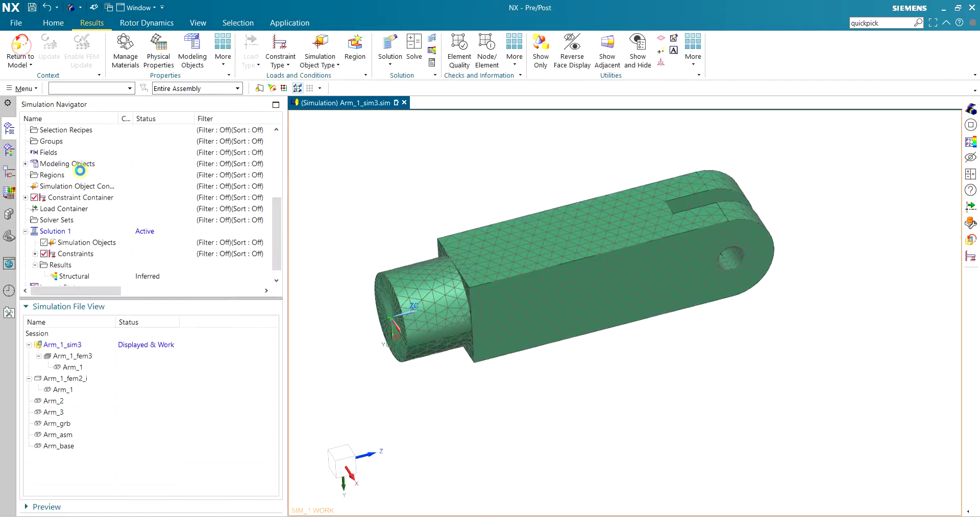
left_click(16, 23)
mouse_move(25, 87)
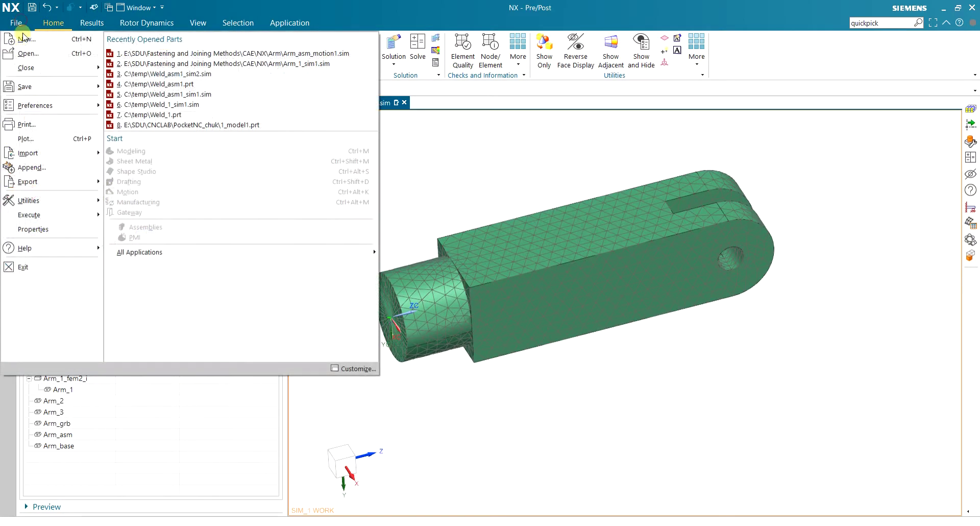
left_click(162, 137)
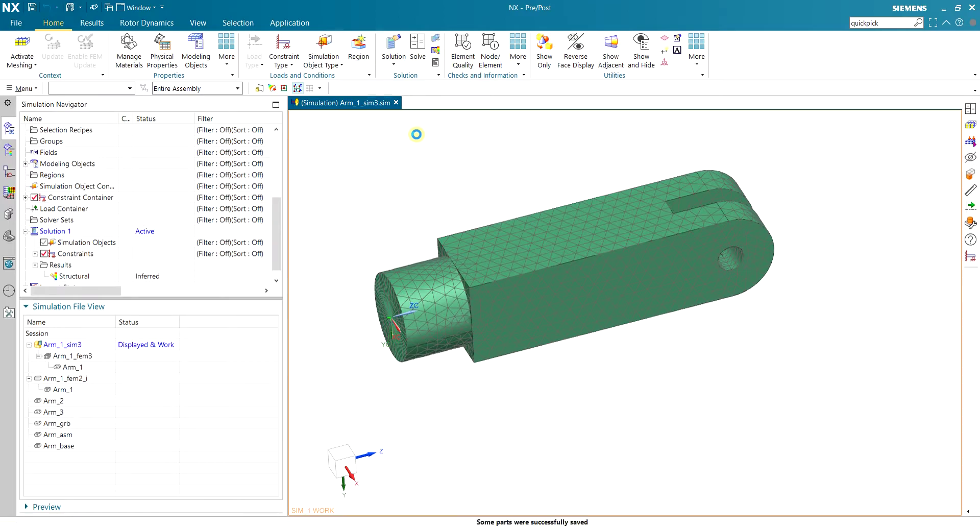
left_click(296, 23)
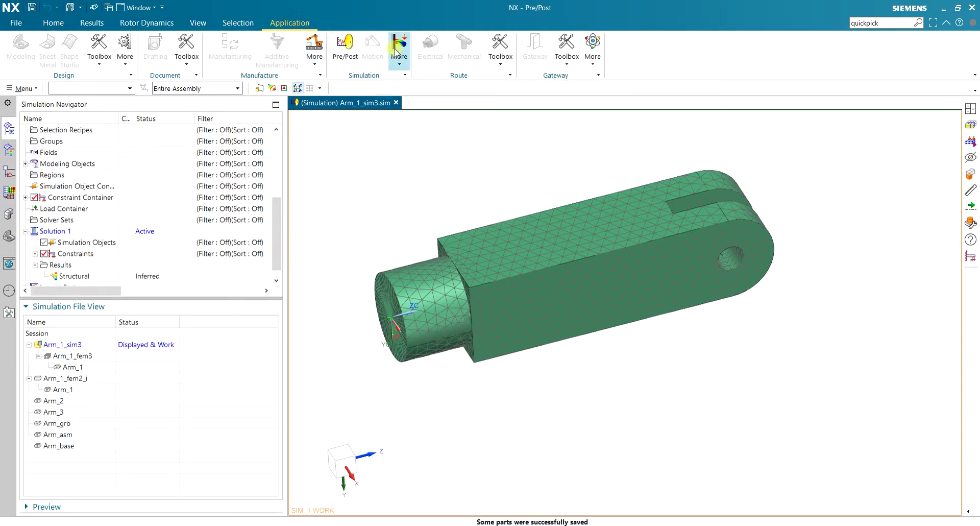
double_click(81, 368)
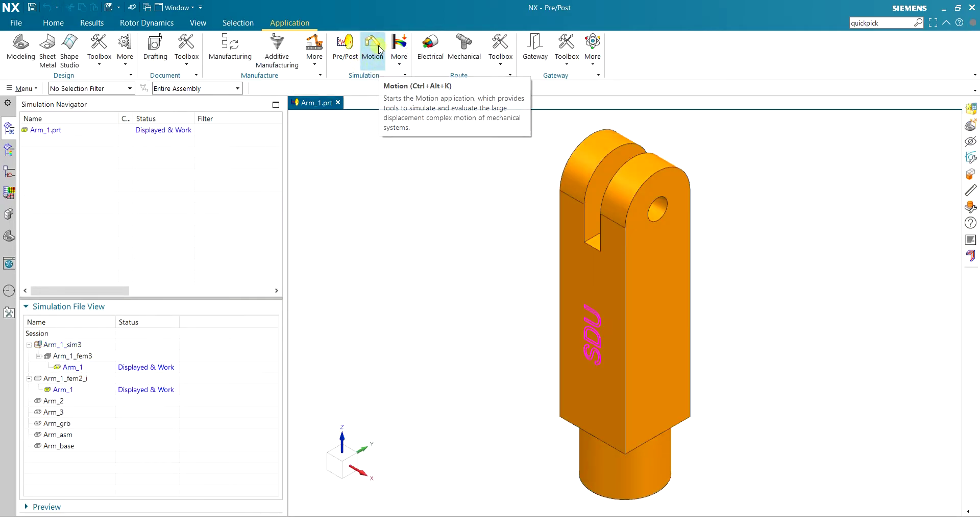
Switch to the Arm_asm_motion1.sim simulation and return to the Motion application
left_click(372, 45)
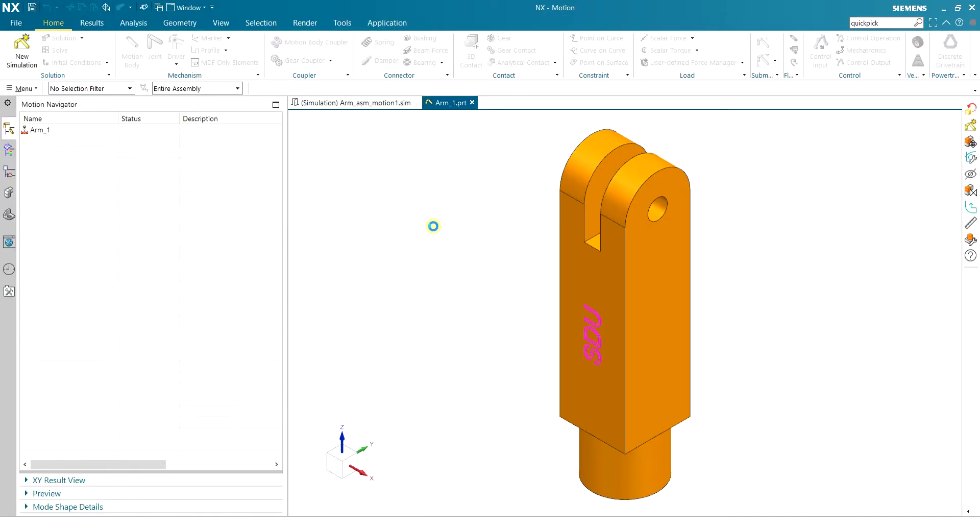
left_click(364, 103)
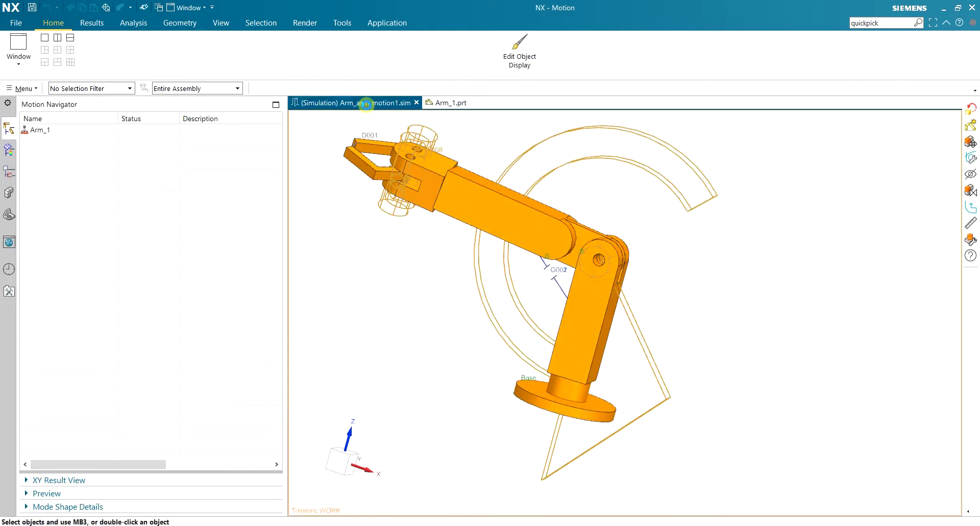
middle_click_drag(661, 282, 379, 163)
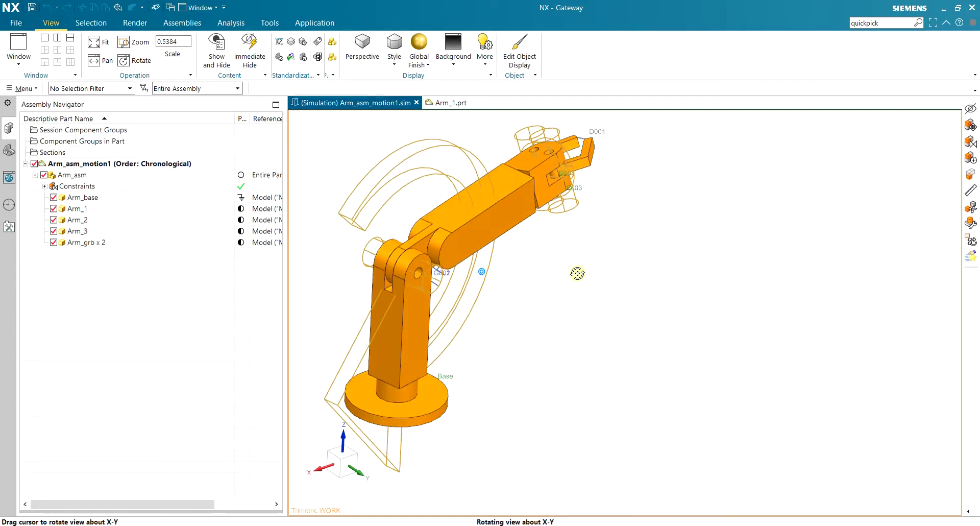
left_click(314, 22)
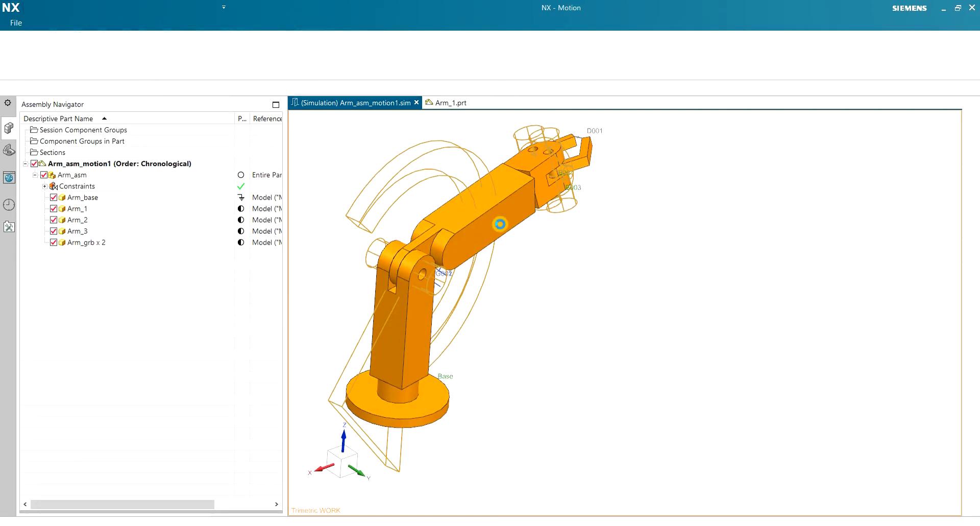
middle_click_drag(706, 315, 499, 317)
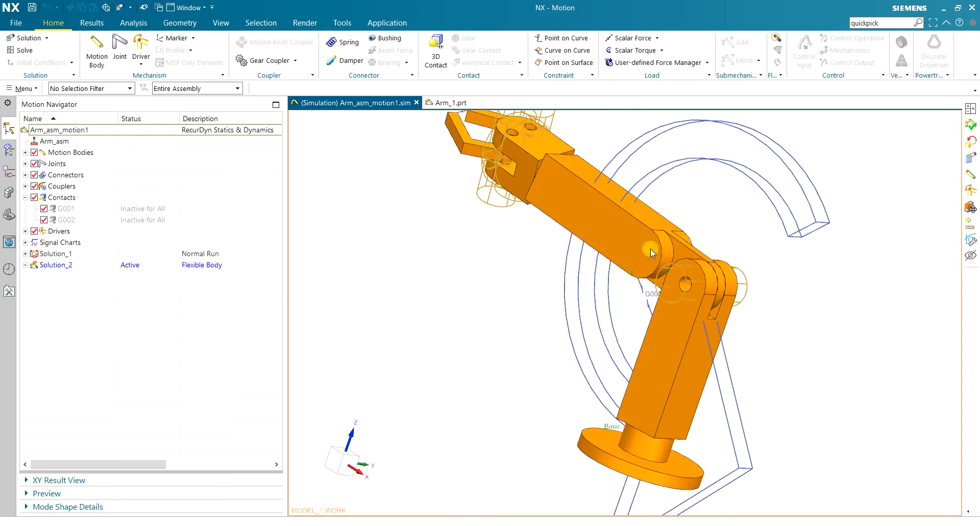
Make the lower arm link a flexible body using arm_1_sim3-solution_1_0.rfi from the Arm folder
left_click(580, 269)
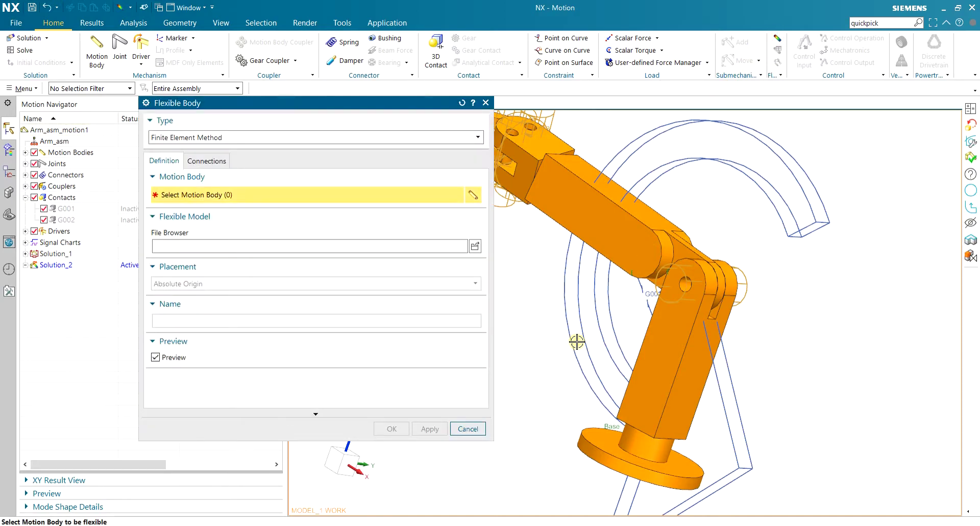
left_click(669, 357)
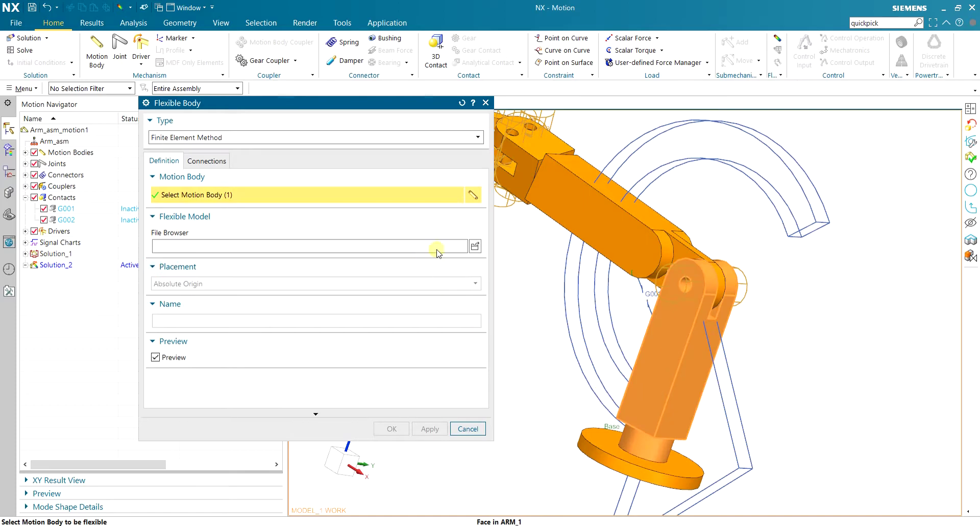
left_click(474, 247)
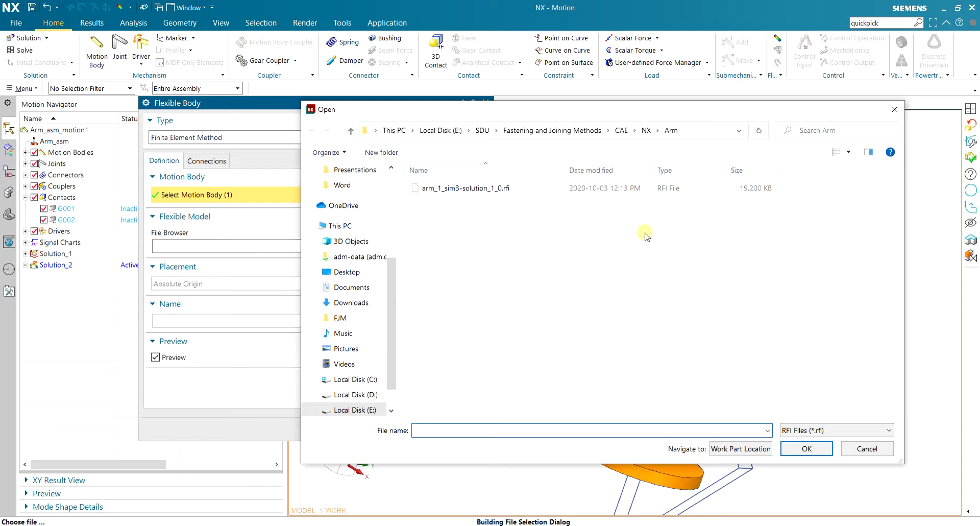
left_click(647, 132)
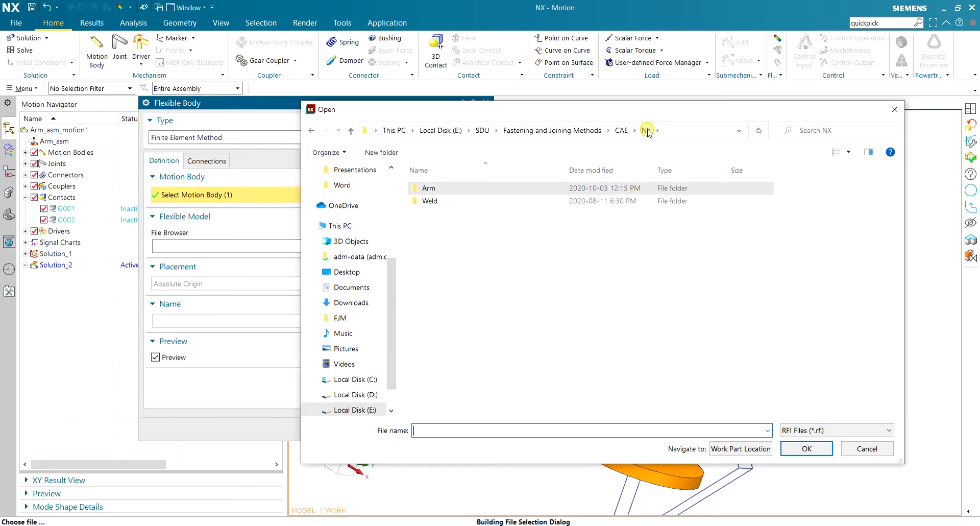
double_click(504, 192)
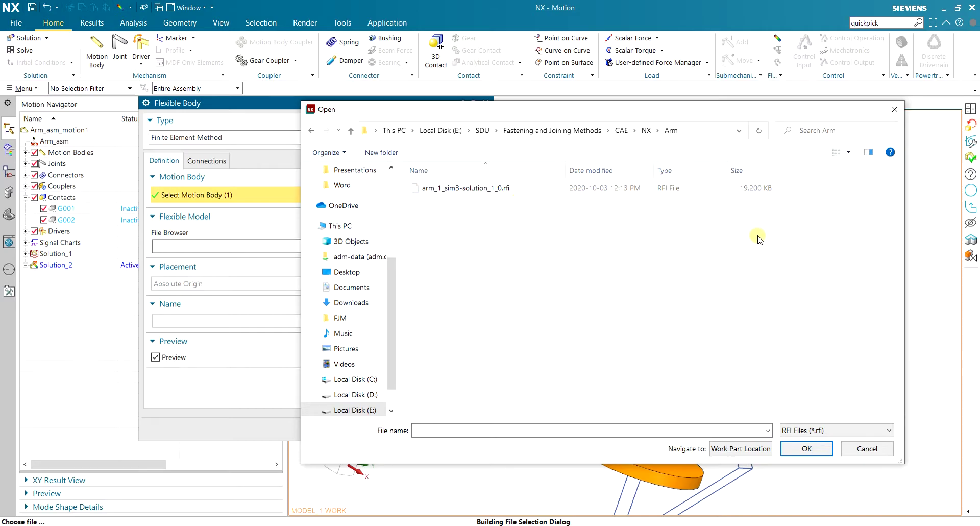
double_click(526, 190)
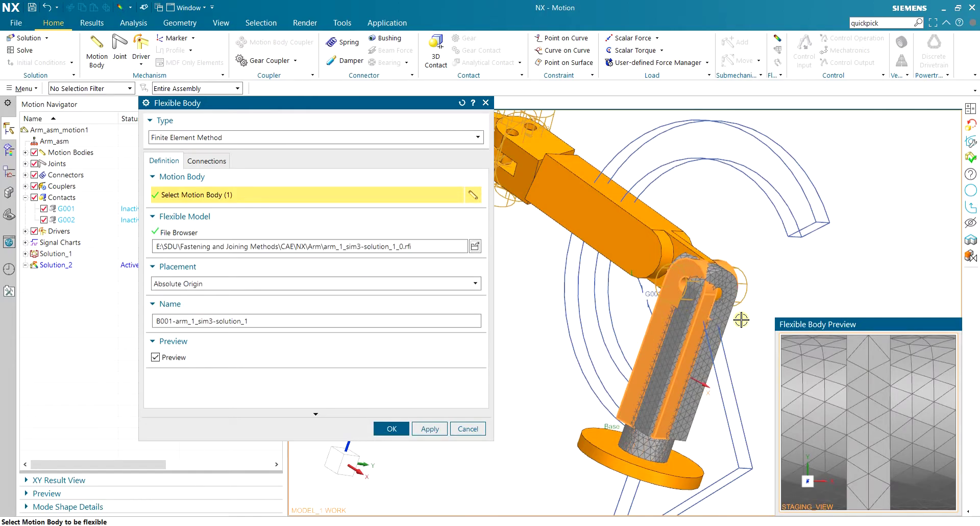
Keep the flexible body placement at Absolute Origin
mouse_move(770, 301)
middle_mouse_down()
mouse_move(732, 297)
mouse_move(854, 311)
mouse_move(684, 302)
mouse_move(777, 310)
mouse_move(761, 314)
middle_mouse_up()
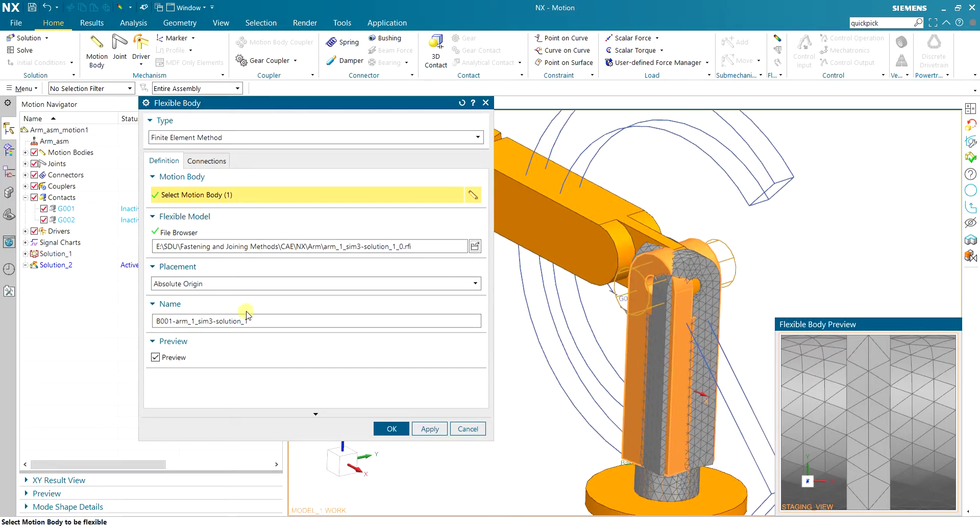
left_click(238, 283)
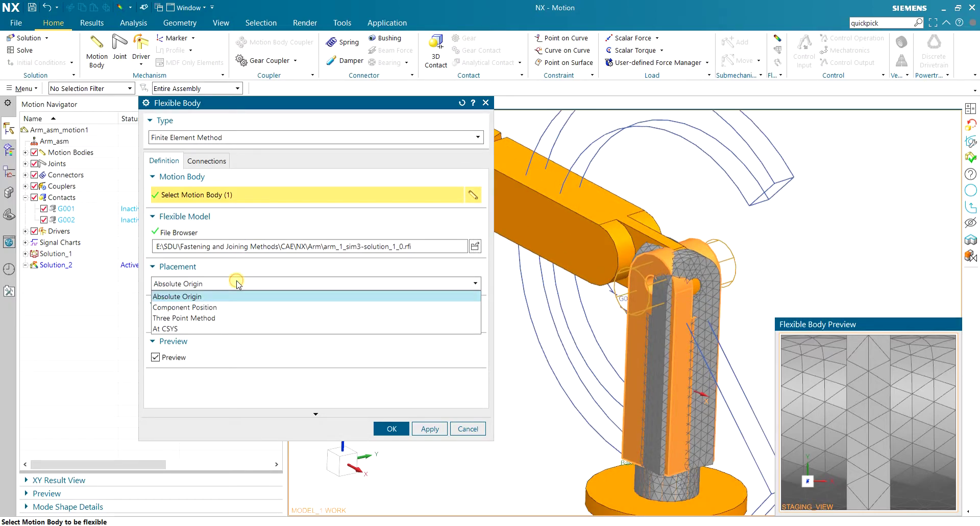
left_click(237, 283)
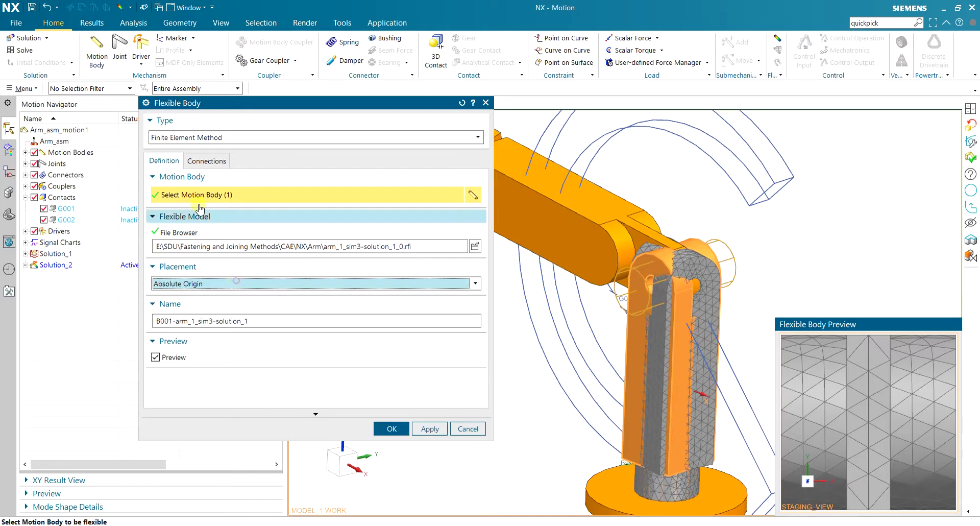
left_click(213, 161)
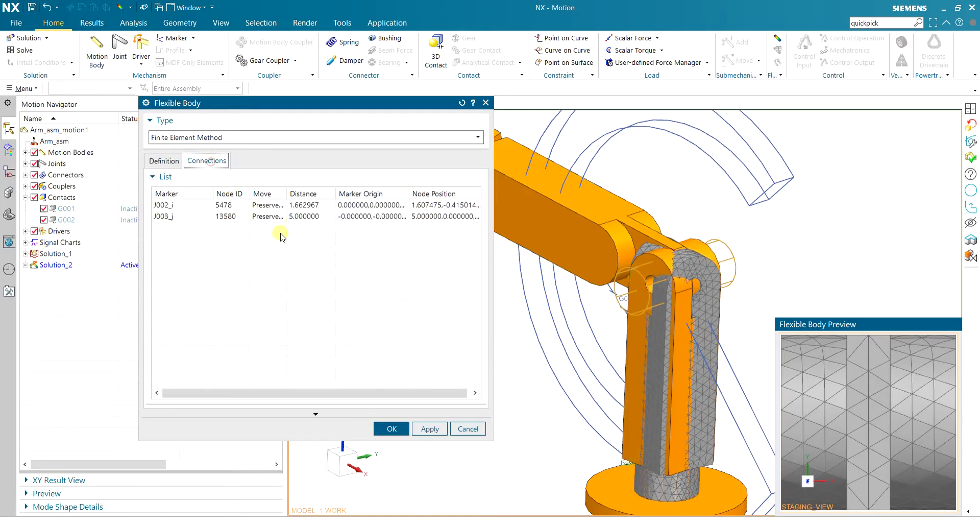
left_click(251, 205)
left_click(238, 216)
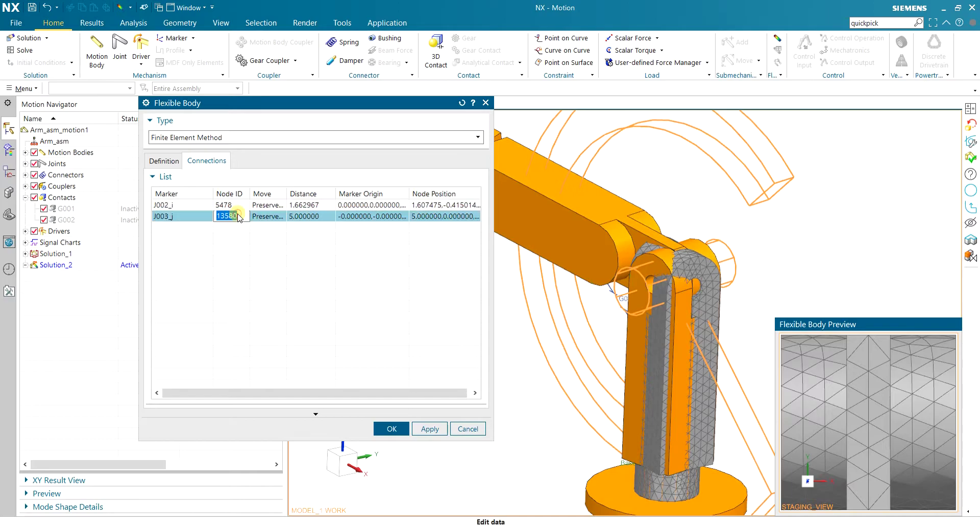
left_click(179, 207)
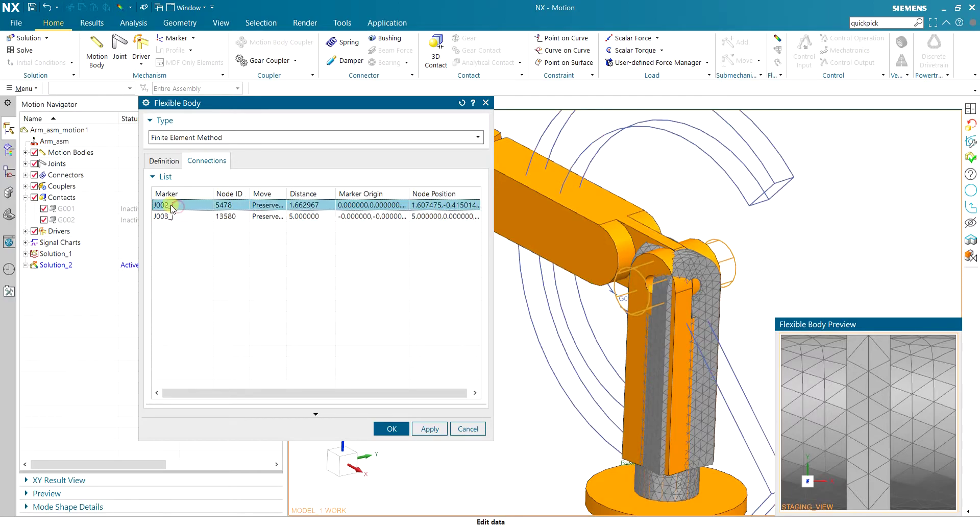
middle_click_drag(695, 319, 723, 290)
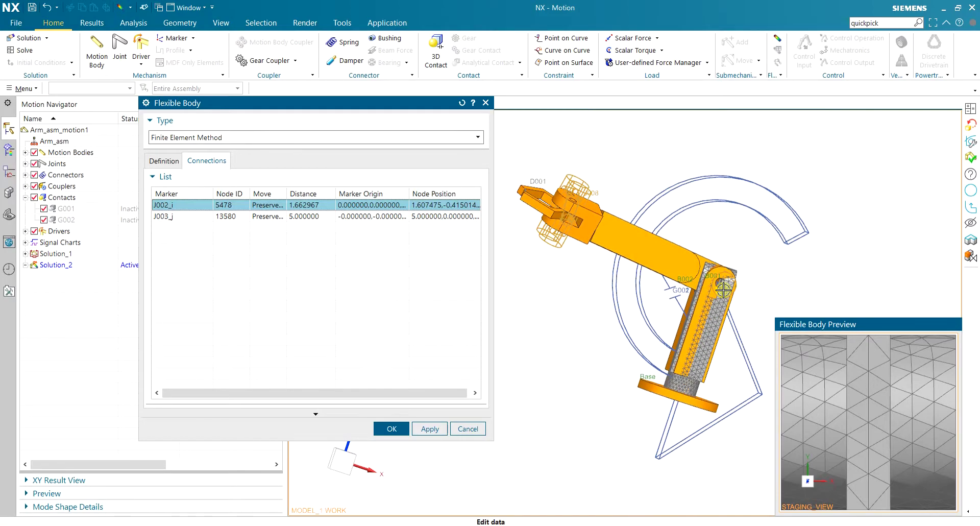
scroll(848, 418, "up", 3)
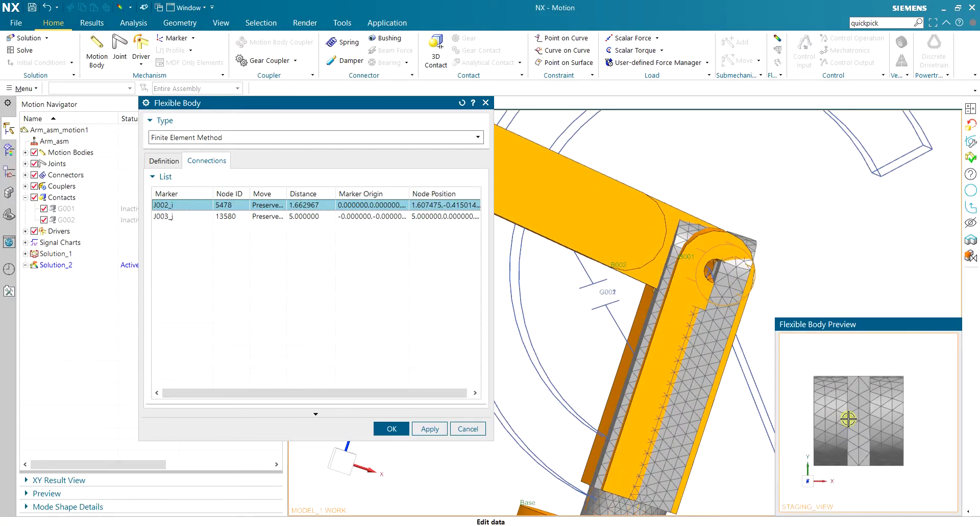
mouse_move(848, 419)
middle_mouse_down()
mouse_move(866, 374)
mouse_move(865, 393)
middle_mouse_up()
scroll(806, 392, "up", 3)
scroll(807, 420, "up", 2)
scroll(707, 278, "up", 3)
scroll(708, 278, "down", 4)
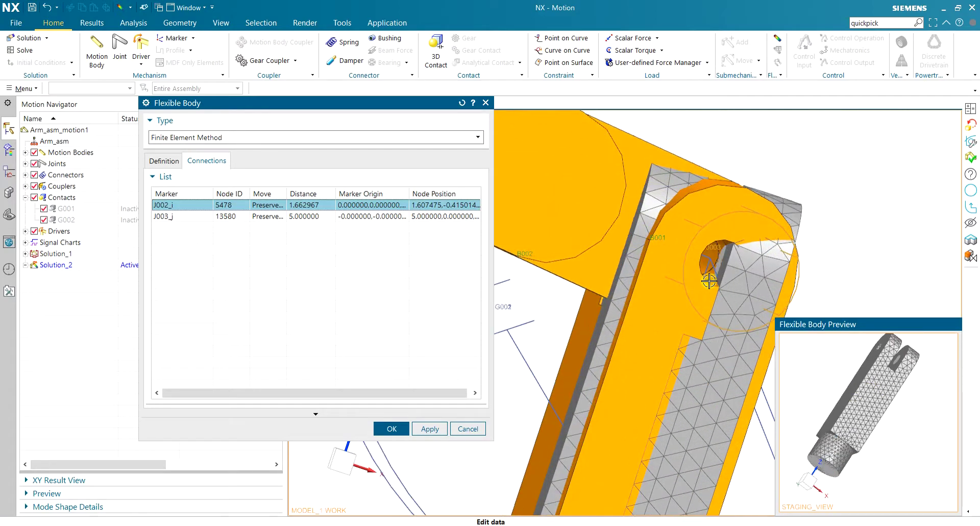
middle_click_drag(708, 279, 411, 270)
left_click(239, 220)
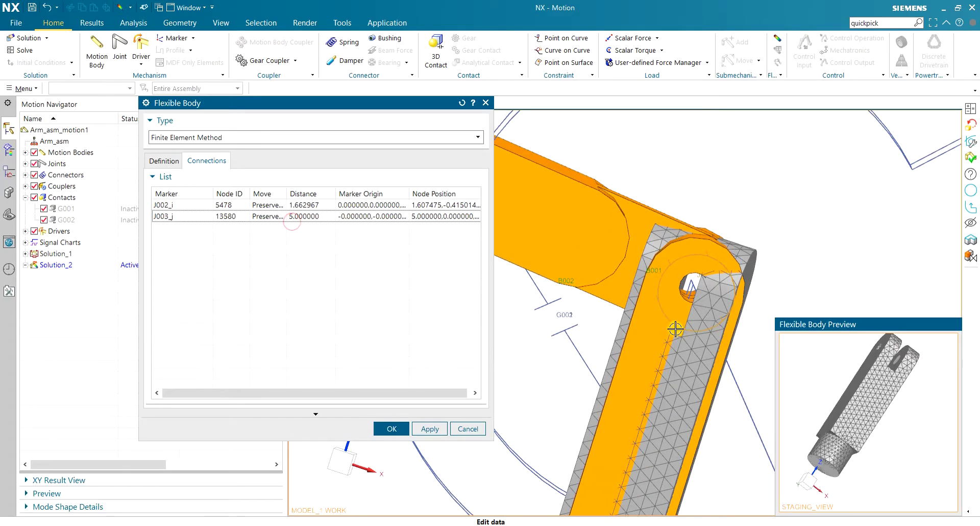
left_click(299, 220)
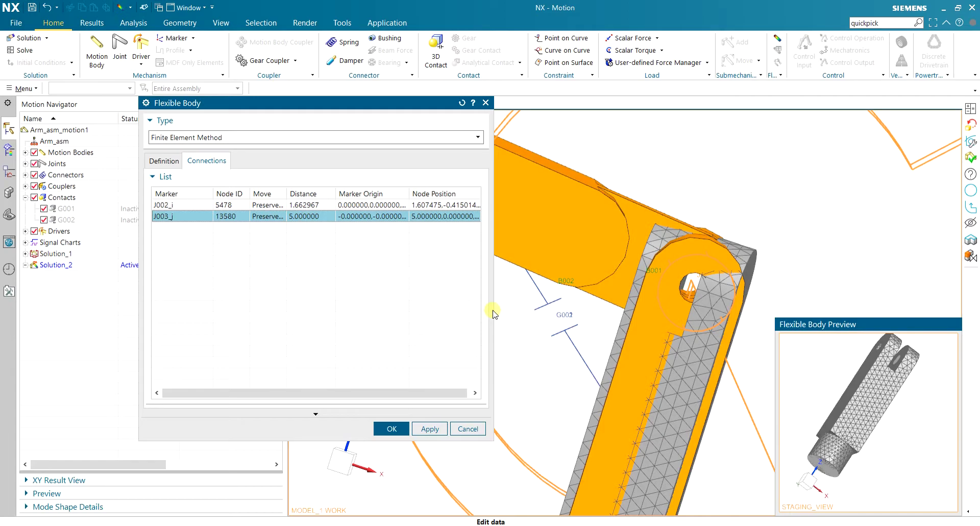
left_click_drag(492, 313, 601, 309)
left_click(343, 205)
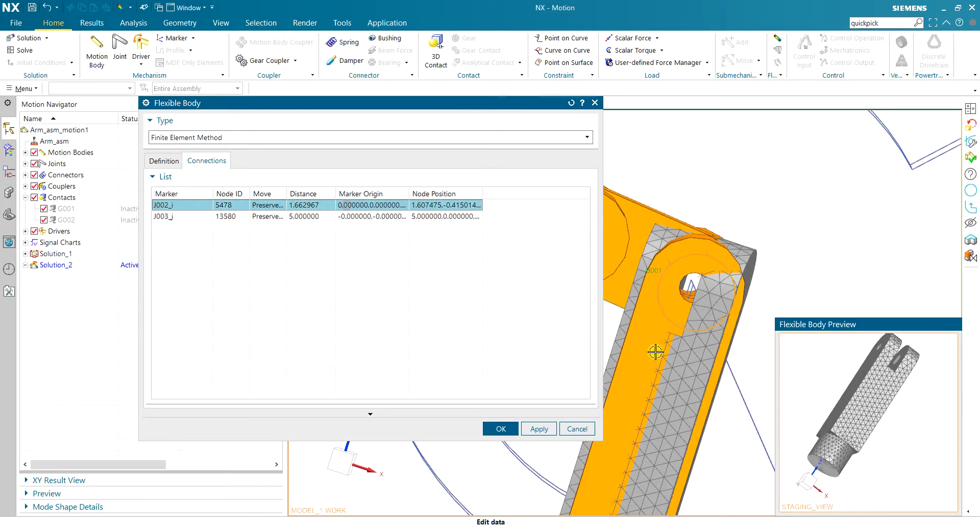
middle_click_drag(655, 352, 679, 387)
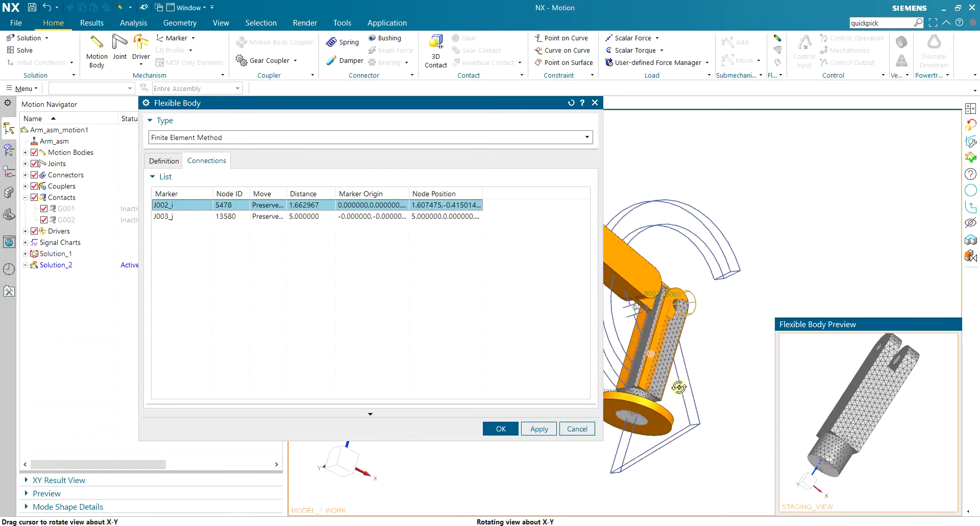
scroll(674, 377, "up", 5)
scroll(673, 372, "down", 3)
scroll(671, 370, "down", 1)
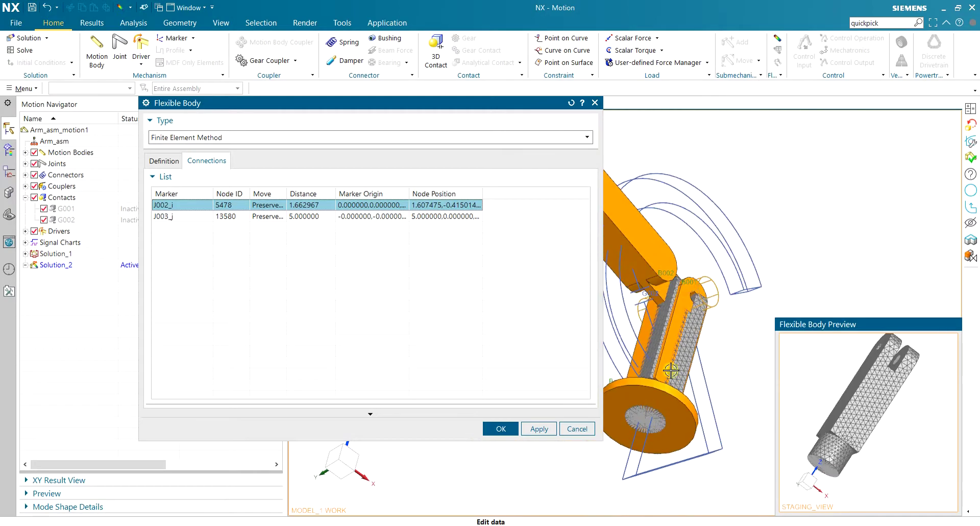
middle_click_drag(670, 370, 626, 388)
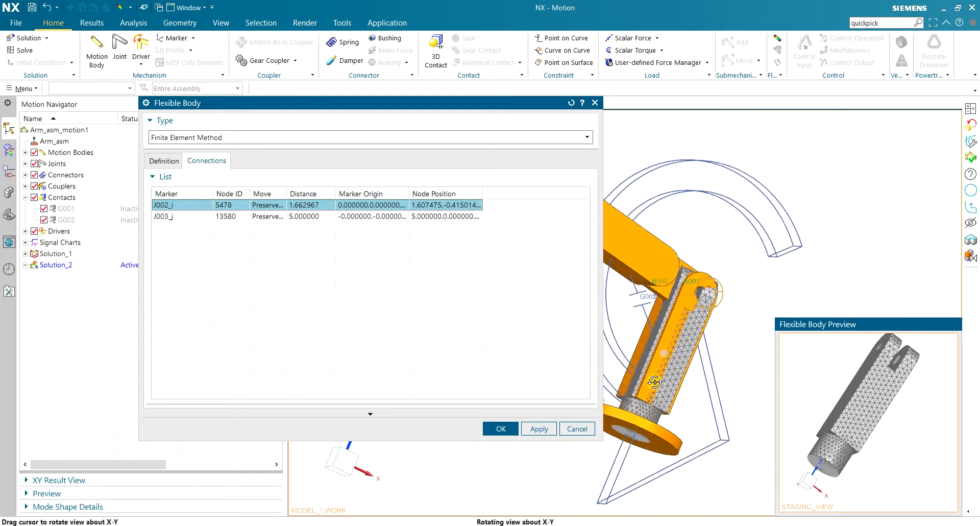
Change the flexible body placement to Component Position and check the link's position
left_click(162, 162)
left_click(198, 290)
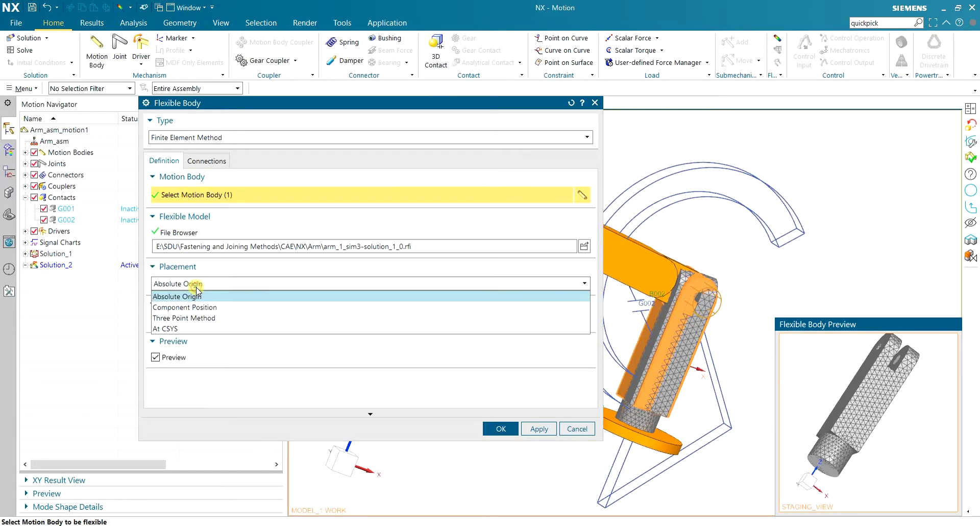
left_click(213, 307)
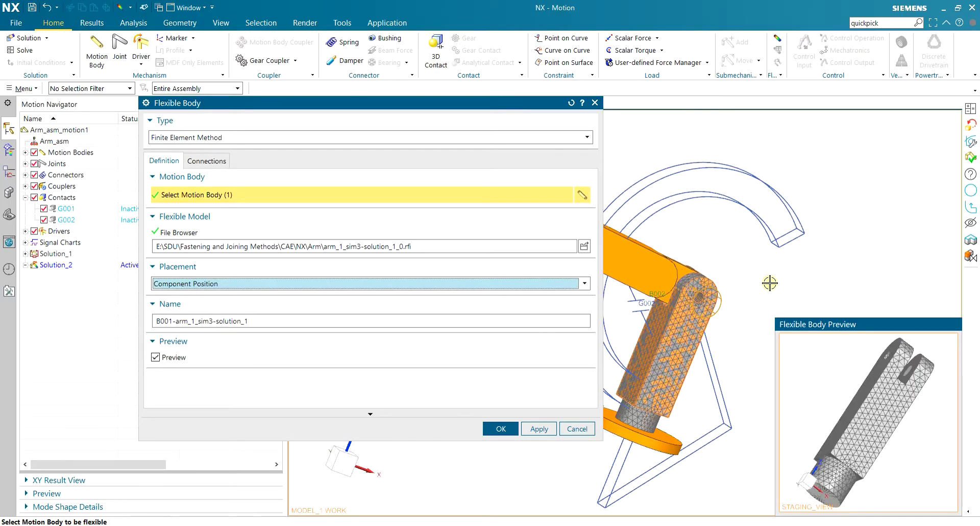
middle_click_drag(760, 295, 742, 287)
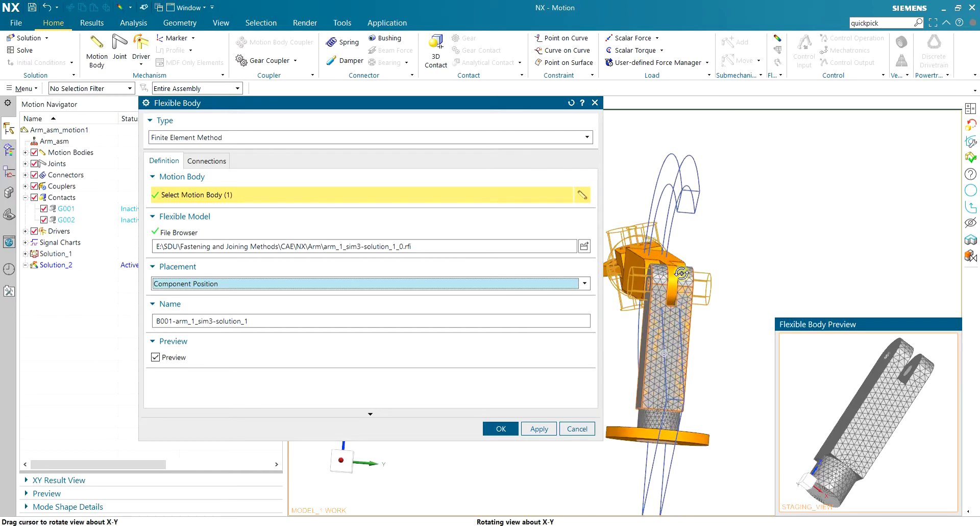
scroll(657, 339, "up", 2)
middle_click_drag(646, 245, 799, 218)
scroll(733, 266, "down", 3)
scroll(727, 335, "up", 3)
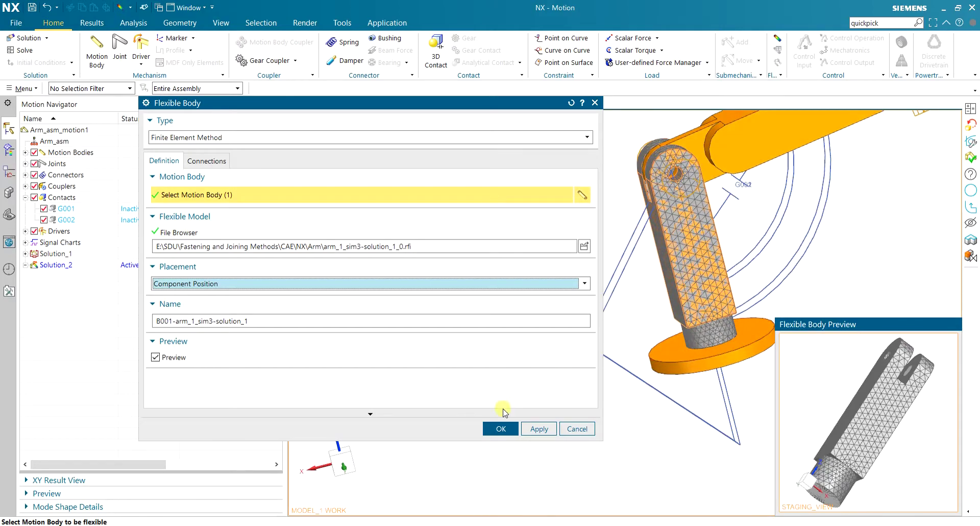
Create flexible body B001-arm_1_sim3-solution_1 and reveal it under Flexible Bodies
left_click(502, 426)
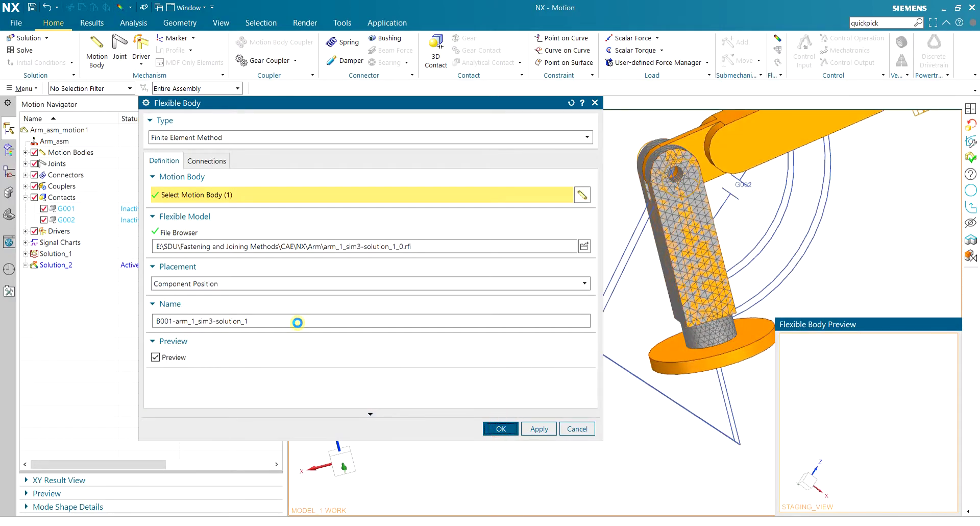
mouse_move(518, 231)
middle_mouse_down()
mouse_move(595, 242)
mouse_move(448, 262)
middle_mouse_up()
left_click(25, 163)
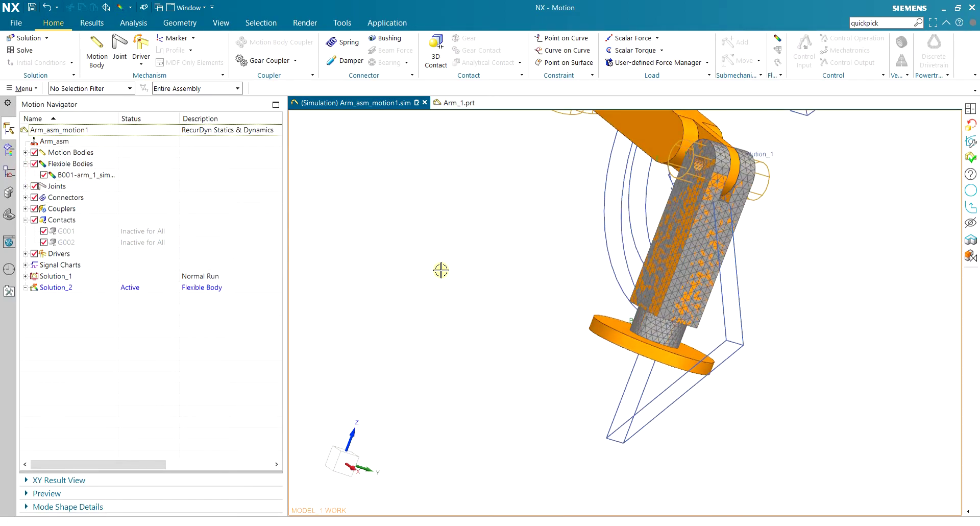
Fit the arm in view and solve the flexible-body Solution_2
key("ctrl+f")
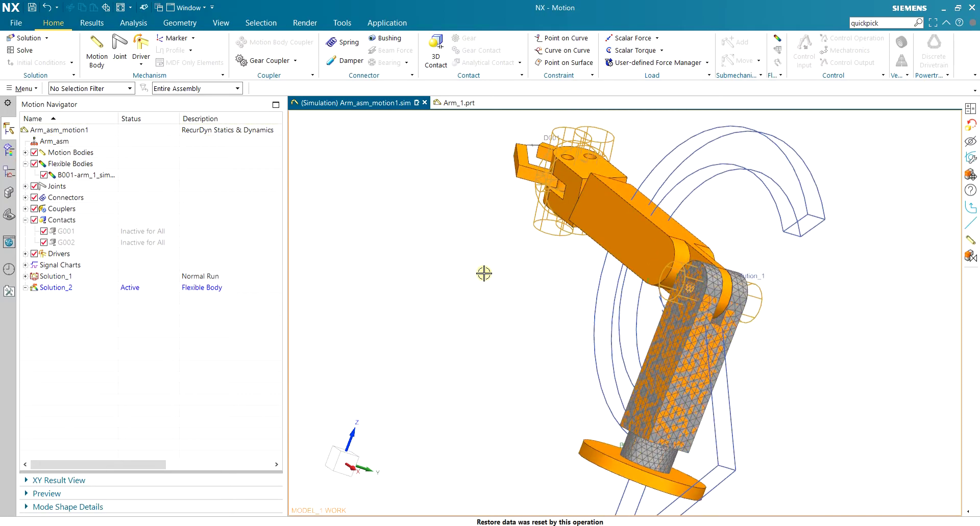
middle_click_drag(538, 289, 345, 203)
left_click(21, 50)
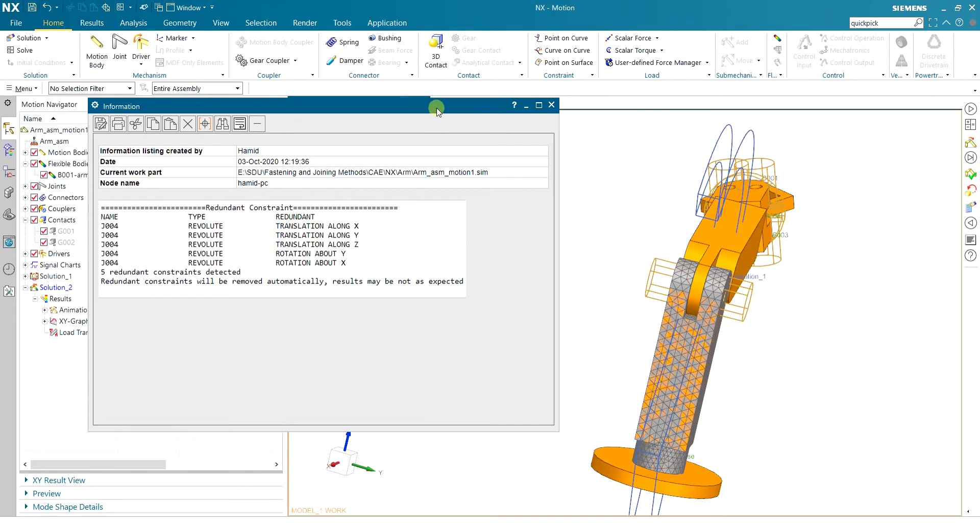
Move the redundant-constraint report aside and orbit and zoom to inspect the solved arm
left_click_drag(436, 108, 483, 136)
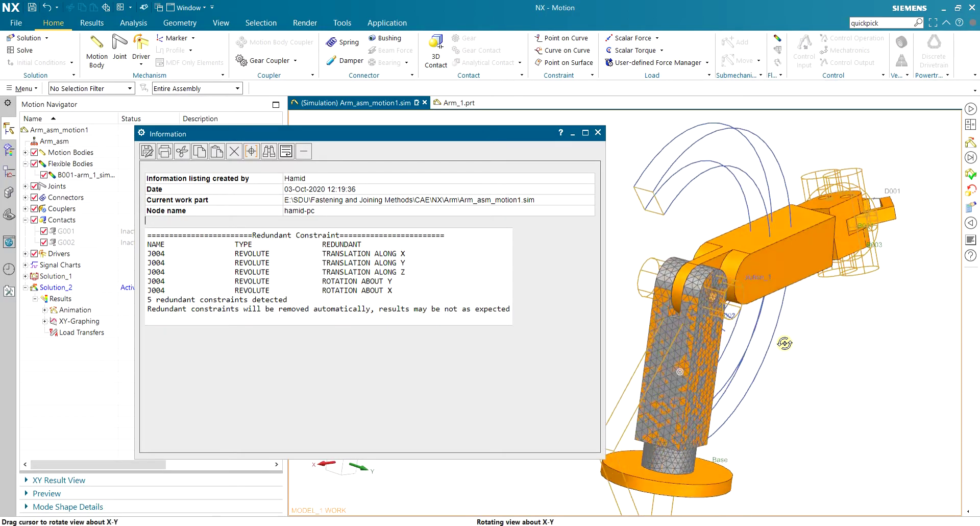
mouse_move(805, 351)
middle_mouse_down()
mouse_move(764, 345)
mouse_move(914, 361)
middle_mouse_up()
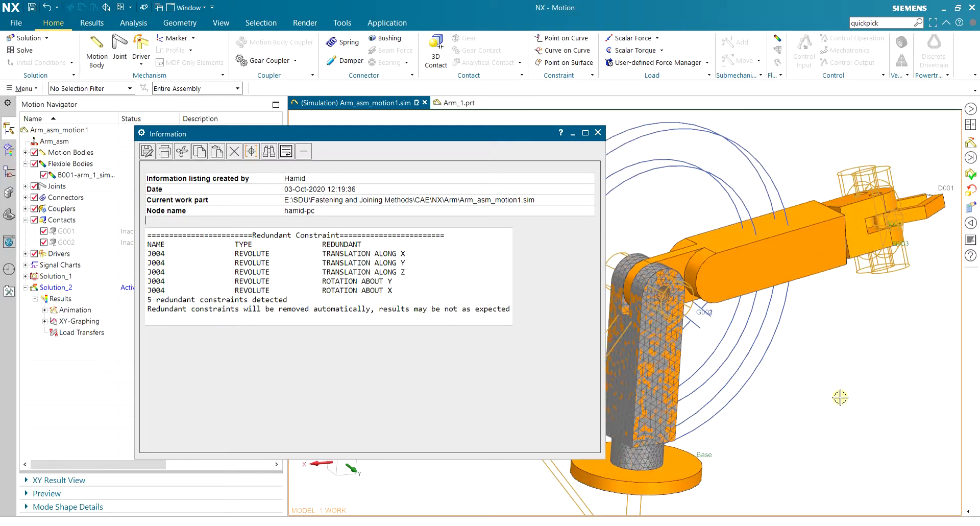
middle_click_drag(840, 397, 840, 397)
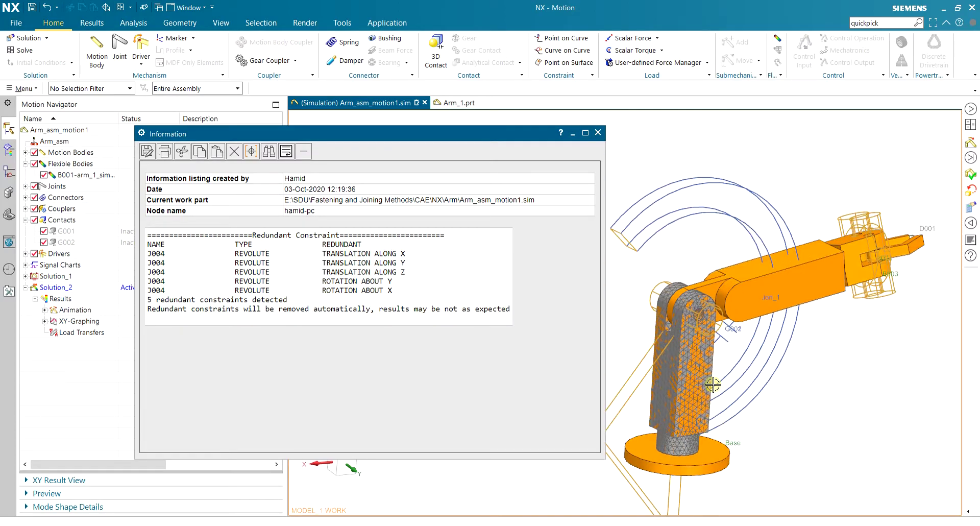
scroll(717, 379, "up", 2)
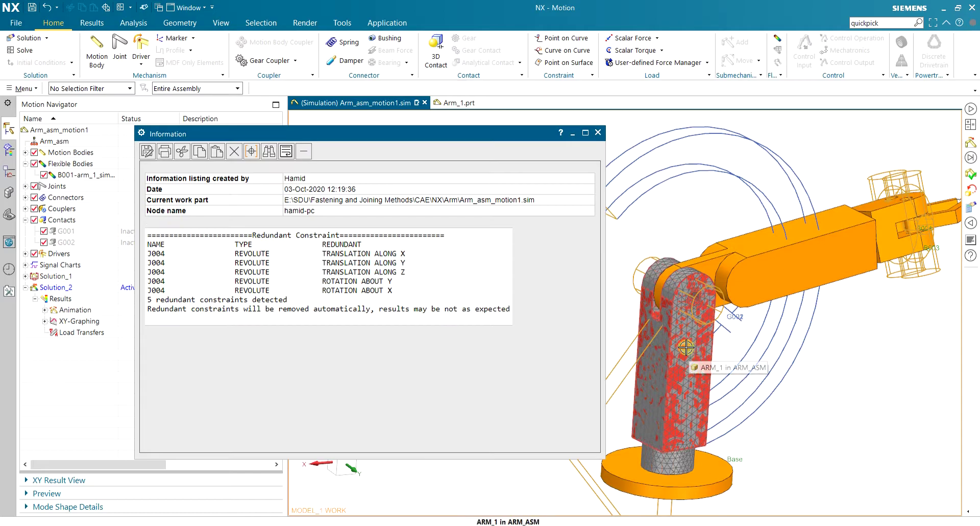
scroll(737, 336, "down", 1)
scroll(736, 336, "down", 1)
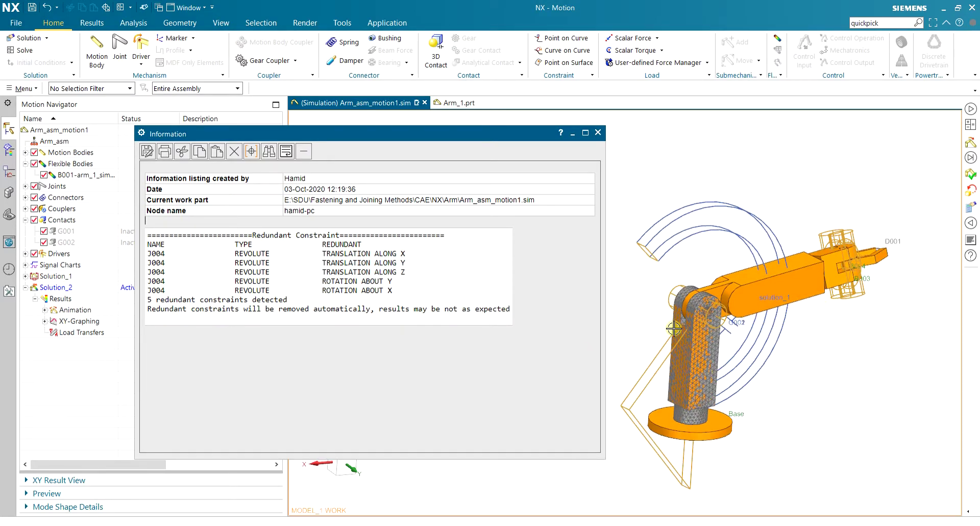
scroll(670, 326, "up", 1)
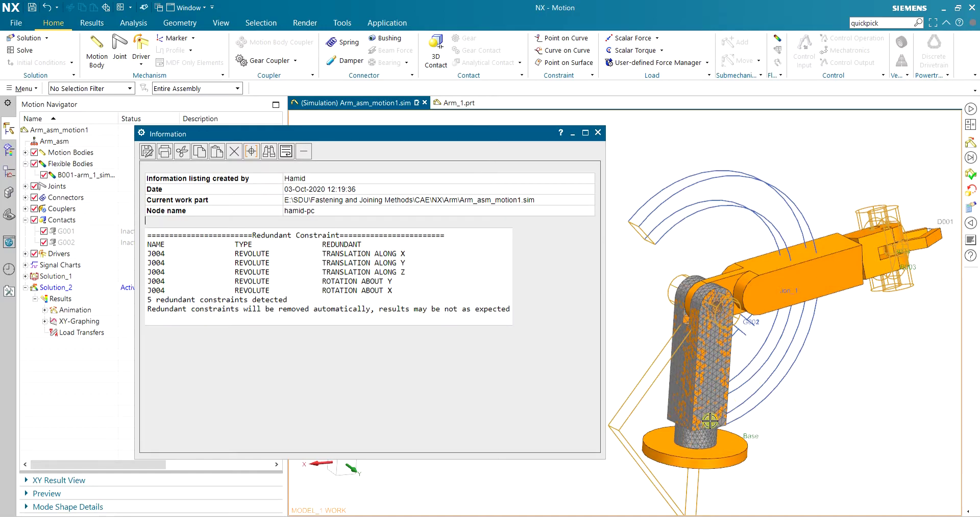
scroll(716, 343, "up", 1)
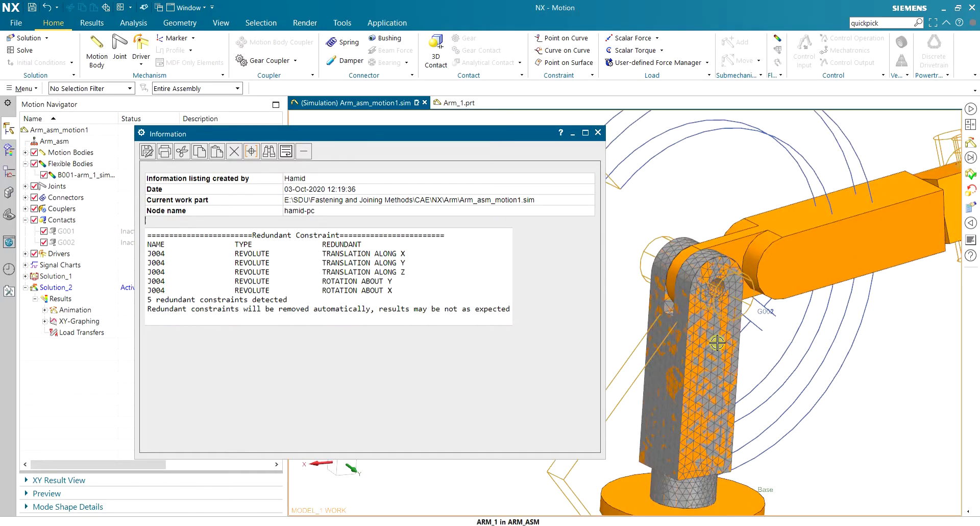
Close the redundant-constraint report and switch to the Results tools
left_click(598, 133)
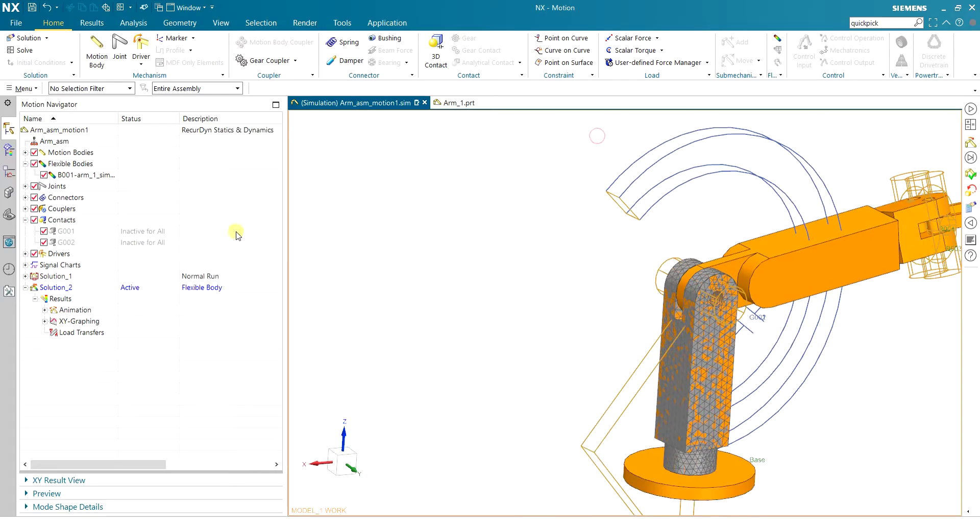
left_click(91, 23)
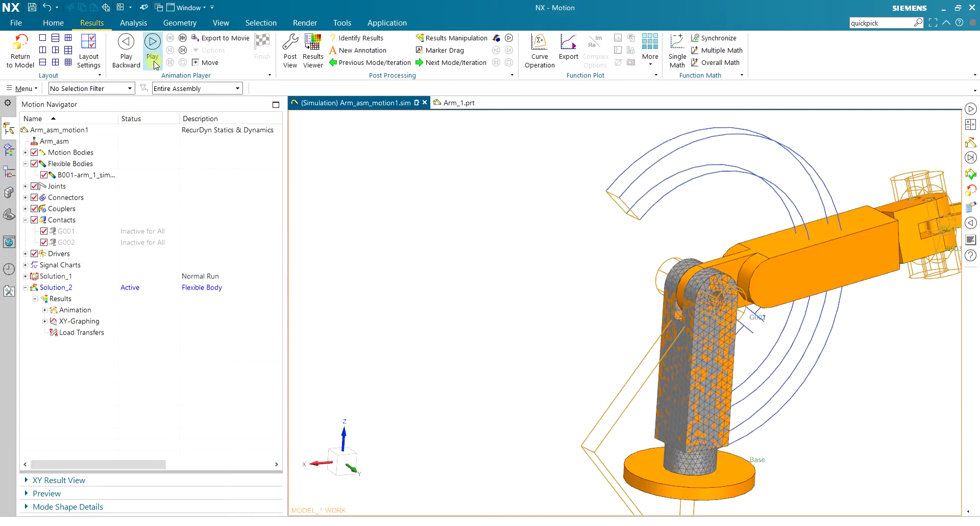
scroll(657, 305, "up", 3)
scroll(698, 306, "up", 2)
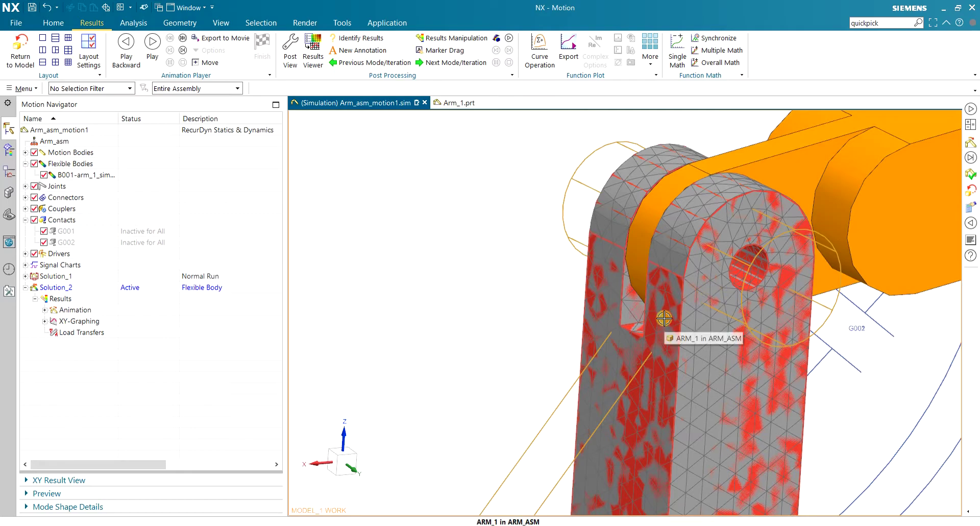
Hide the ARM_1 body so only the meshed flexible link shows
left_click(674, 341)
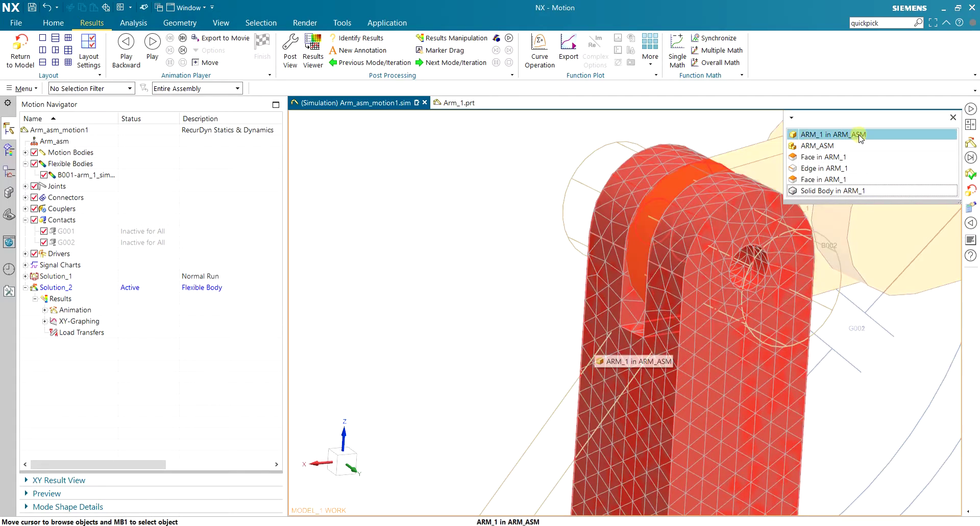
right_click(860, 137)
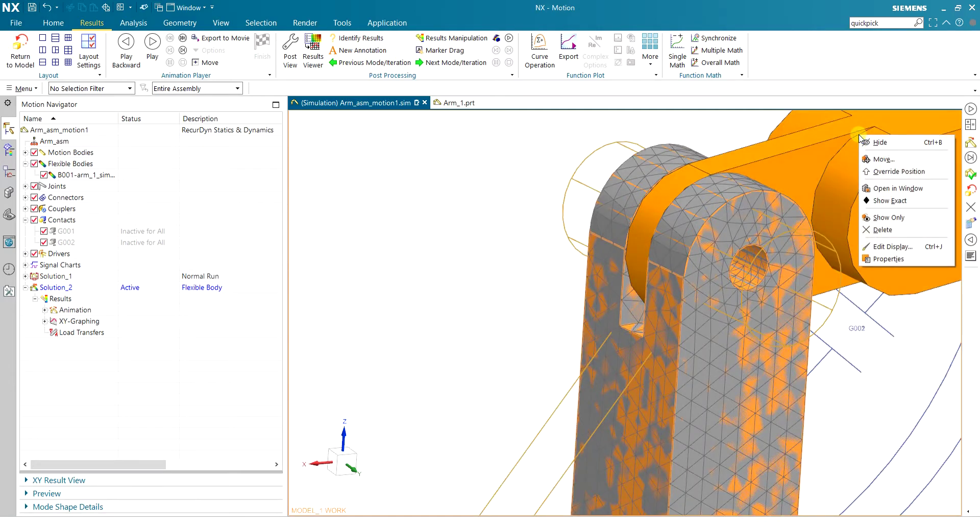
left_click(877, 142)
scroll(715, 275, "up", 3)
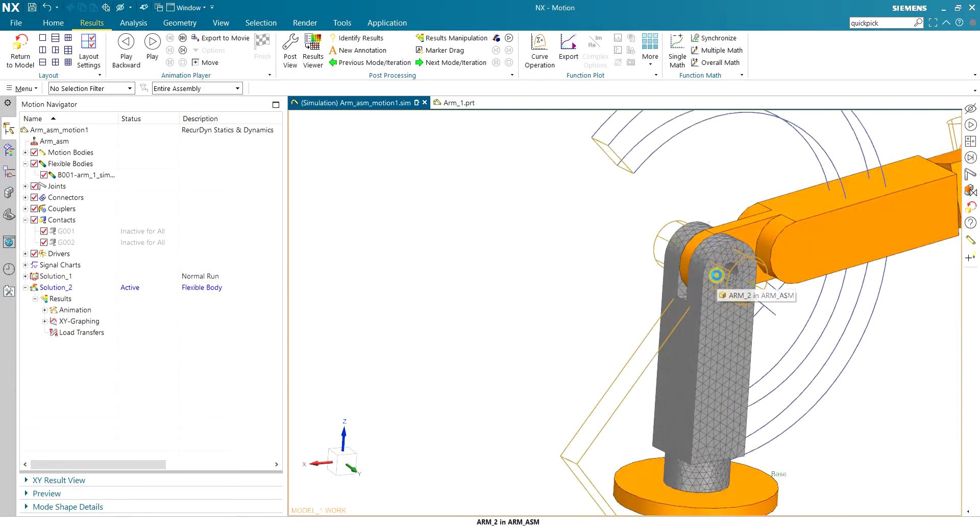
middle_click_drag(716, 275, 771, 355)
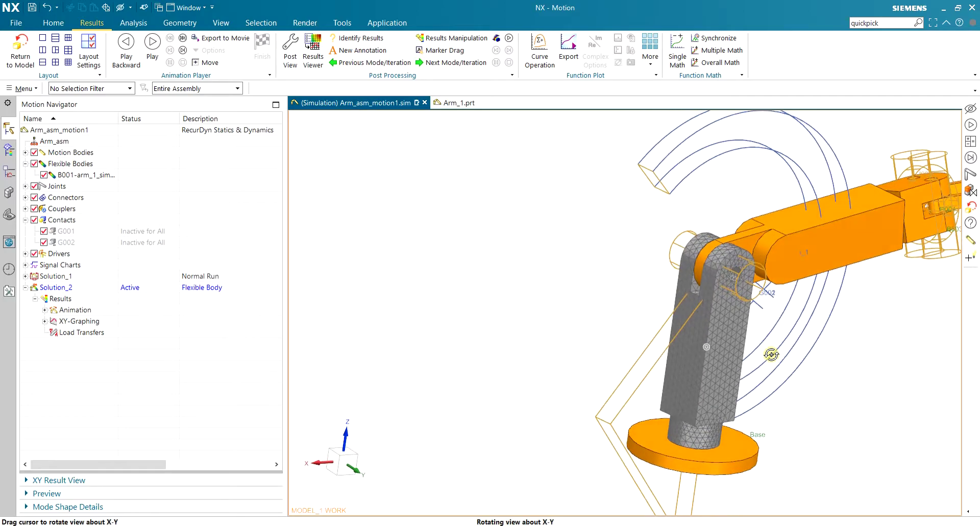
Play the Solution_2 animation with nodal displacement contours on the flexible link to 0.39 s
left_click(154, 45)
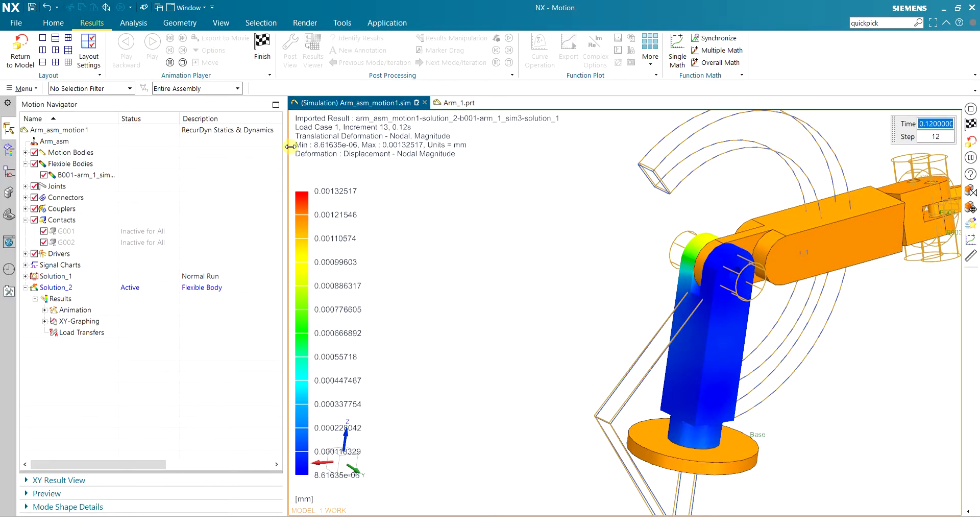
middle_click_drag(681, 252, 747, 275)
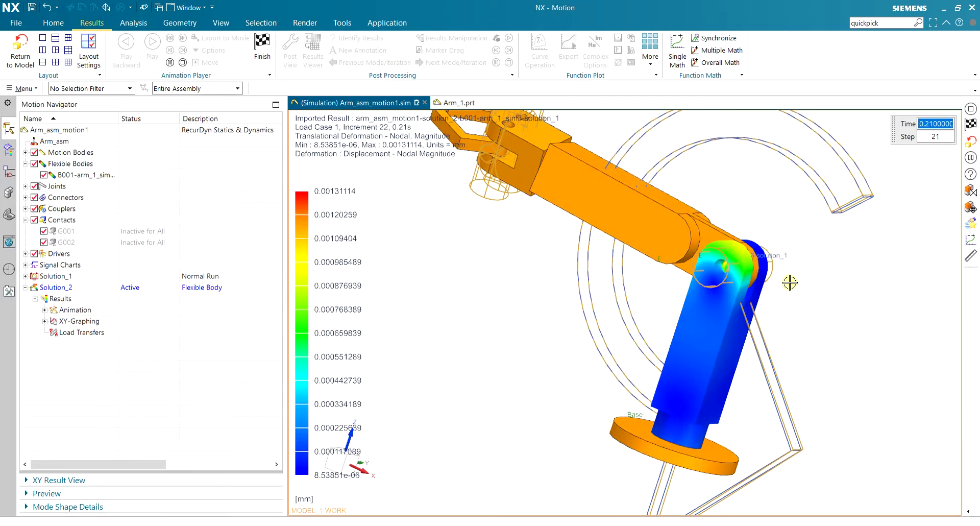
scroll(744, 269, "down", 1)
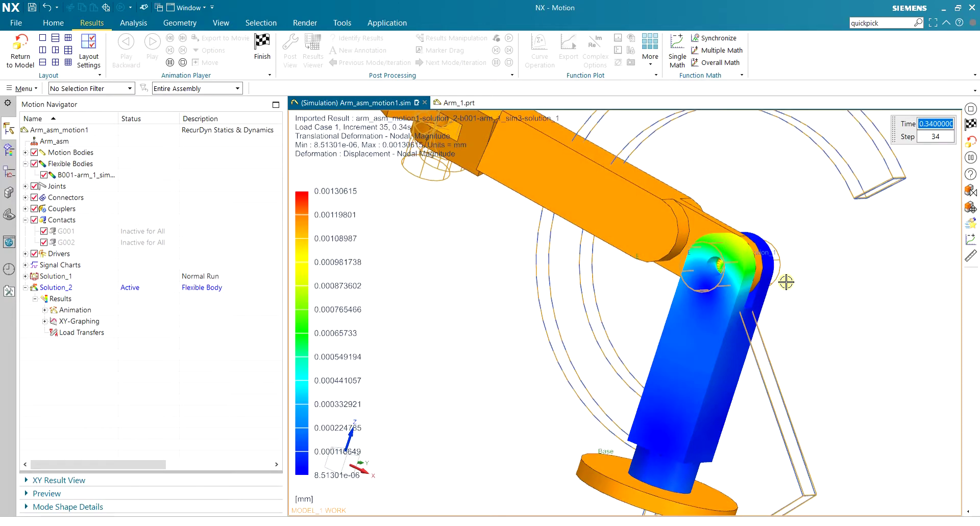
scroll(785, 282, "up", 1)
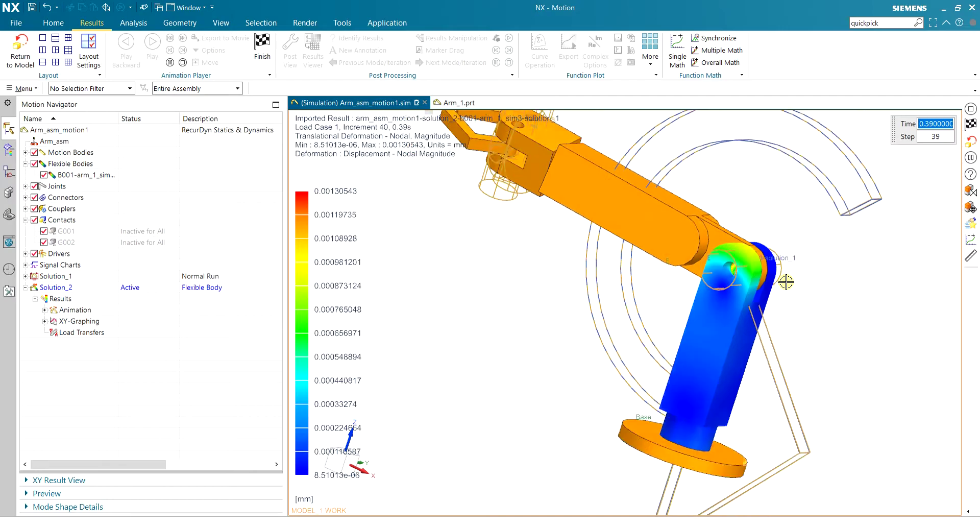